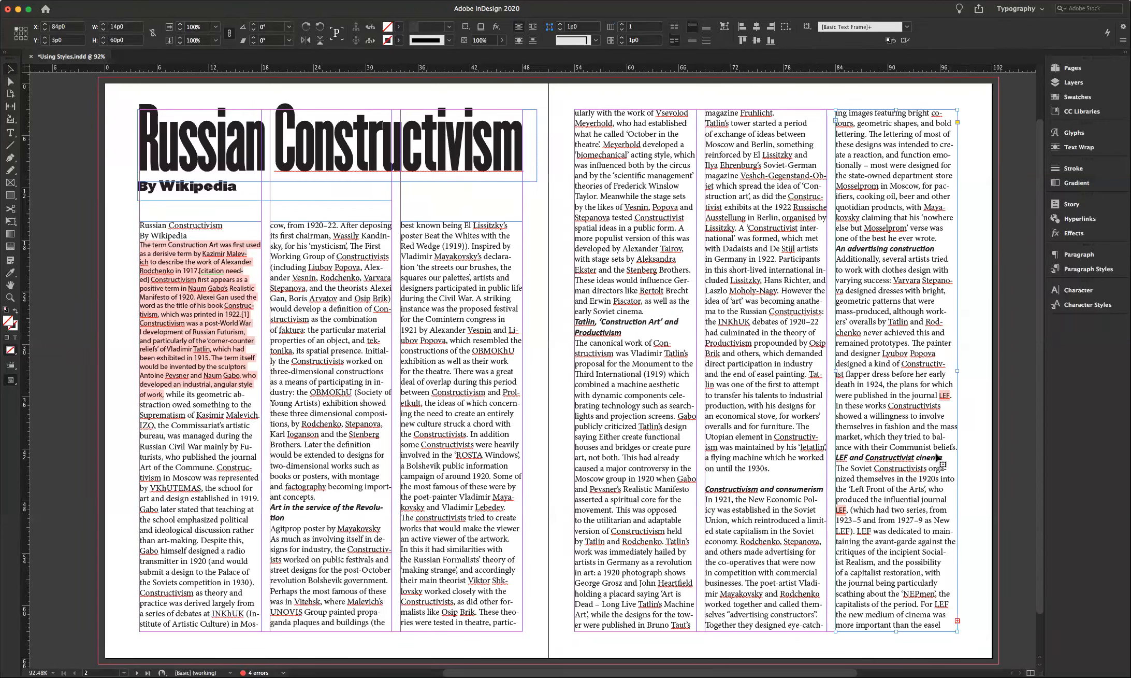
left_click(1070, 306)
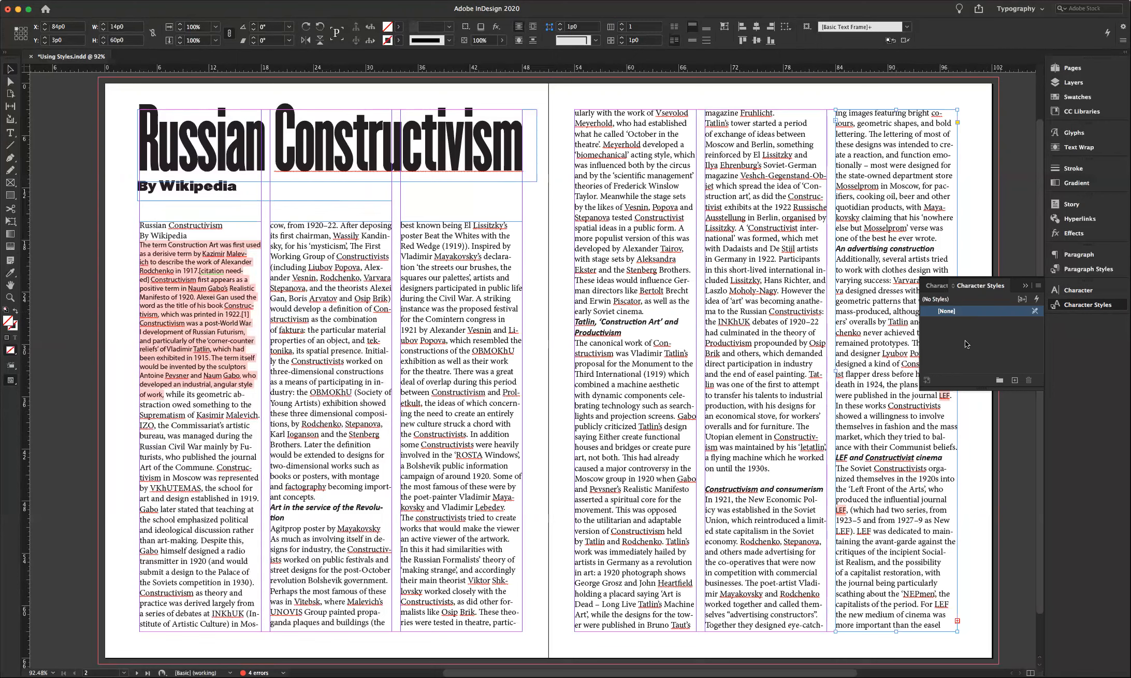
left_click(1026, 286)
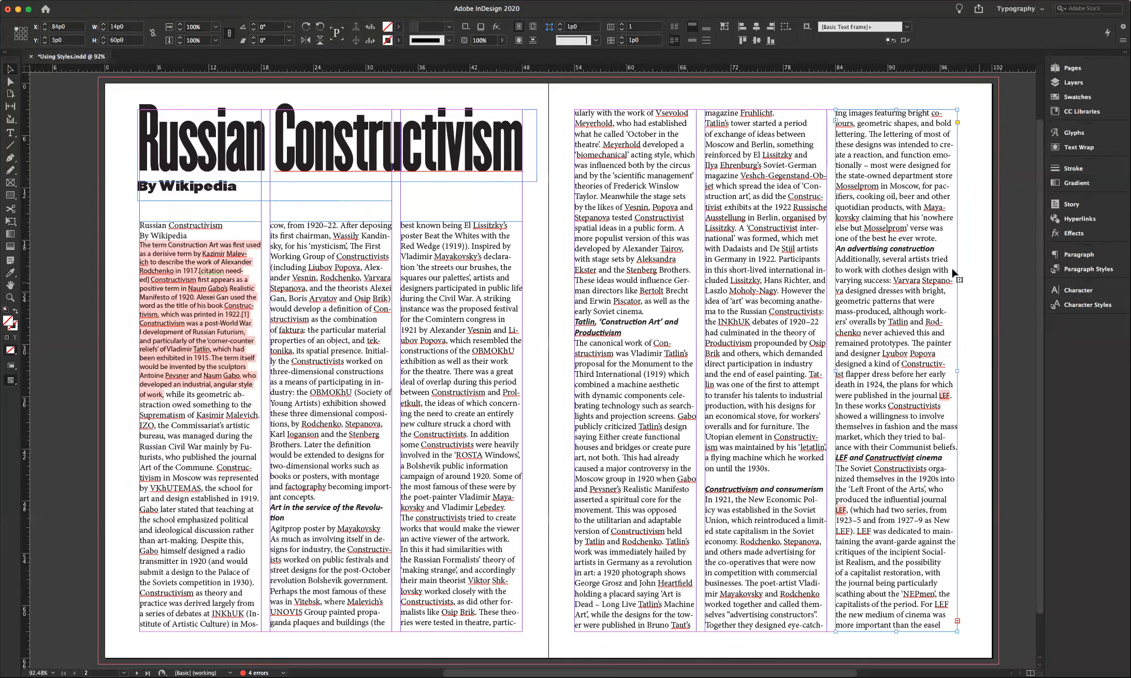
double_click(943, 238)
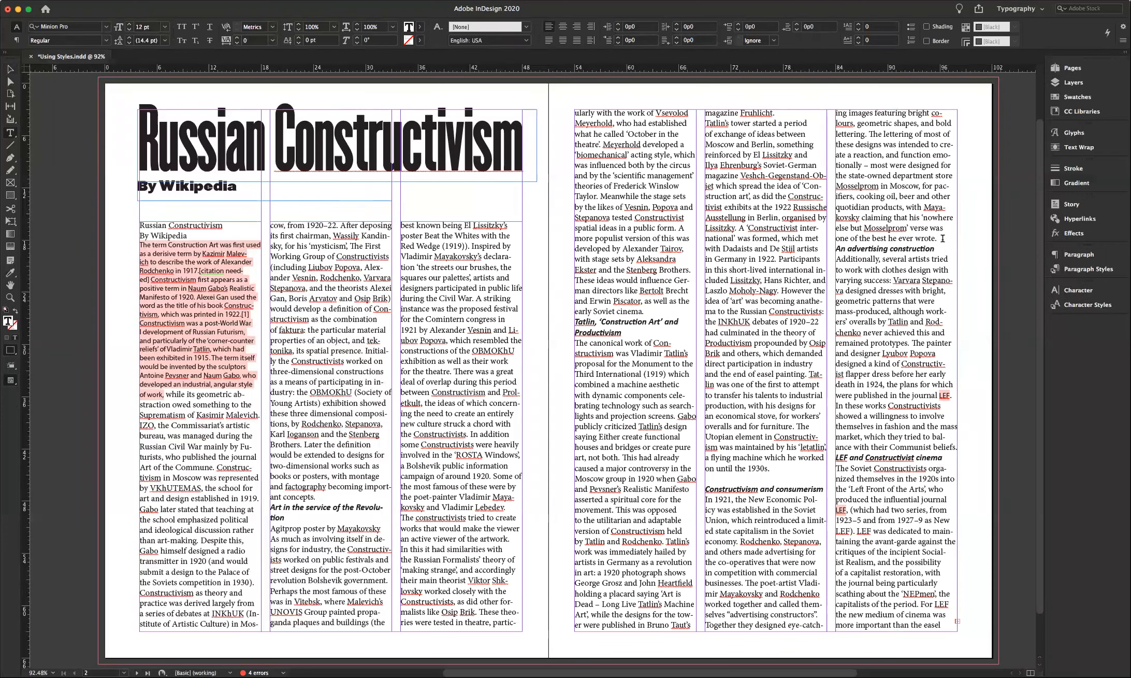
key("Return")
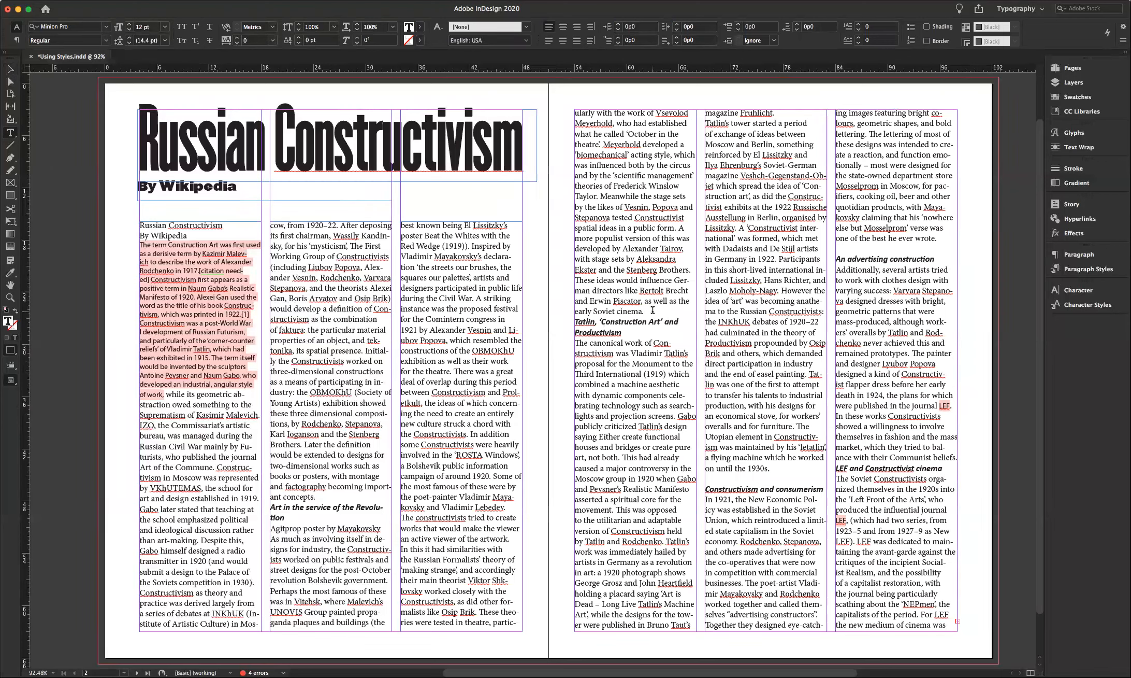
- Delete the blank lines above the 'An advertising construction' and 'Constructivism and consumerism' subheads
scroll(605, 298, "right", 10)
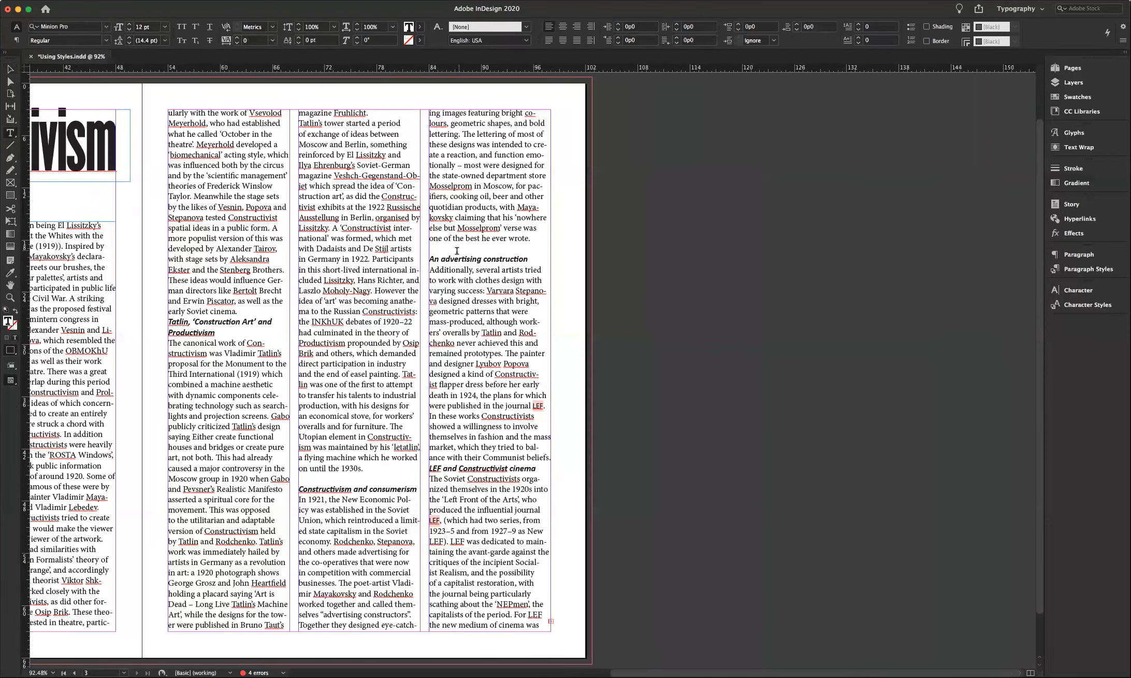
key("BackSpace")
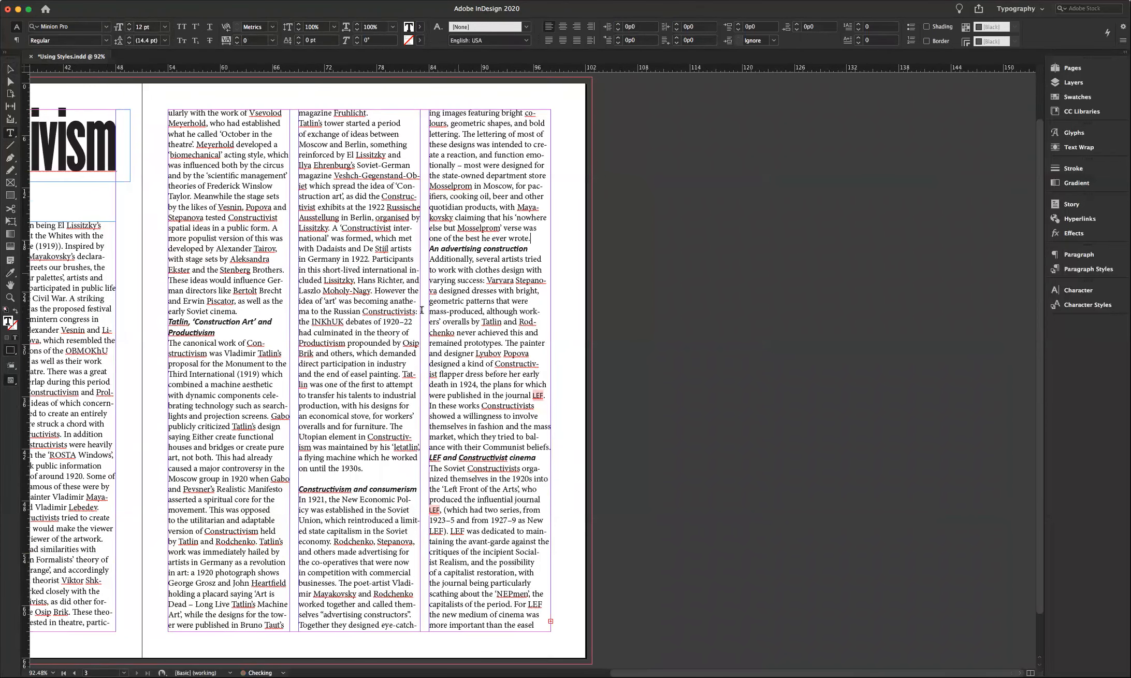
left_click(310, 481)
key("BackSpace")
- Scroll back to the title page and bring up the Character Styles panel
scroll(284, 456, "left", 8)
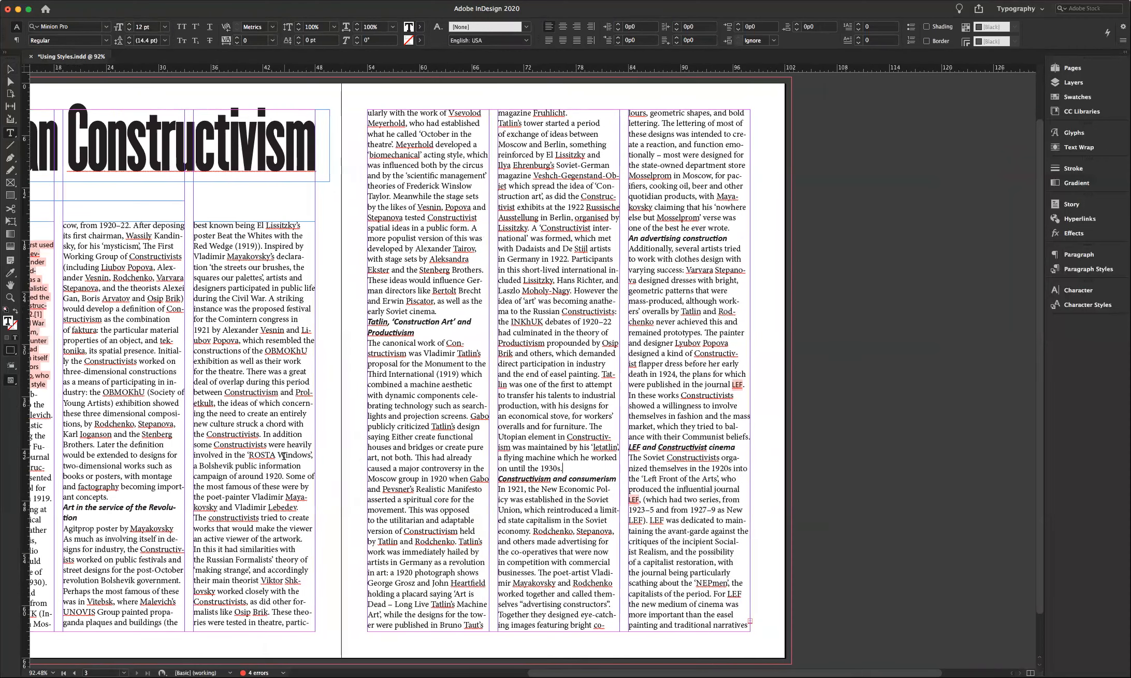
scroll(284, 456, "left", 1)
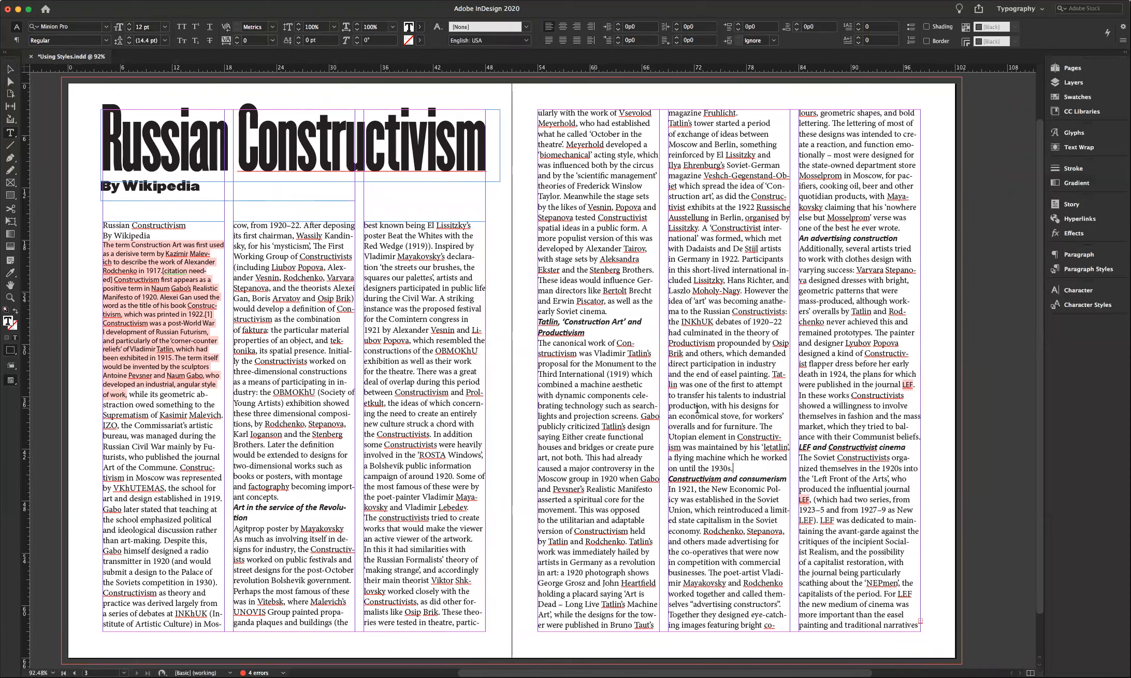
left_click(1087, 305)
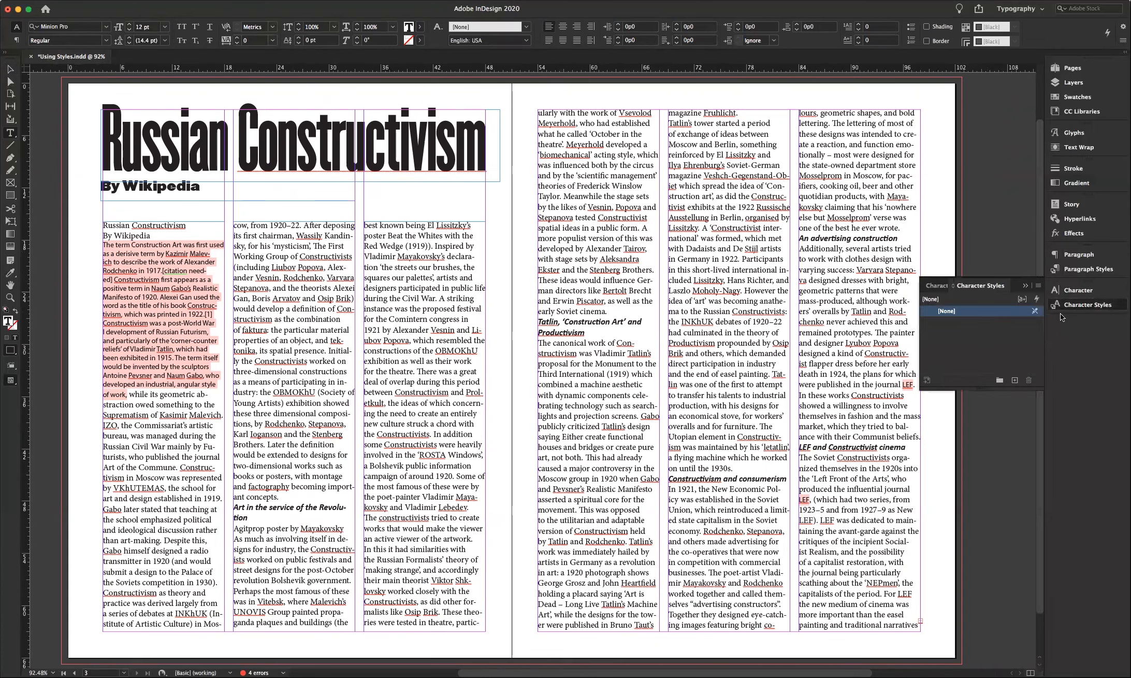
- Put Character Styles first in its panel group and select the pink-highlighted opening paragraph
left_click_drag(987, 284, 952, 257)
left_click(1025, 285)
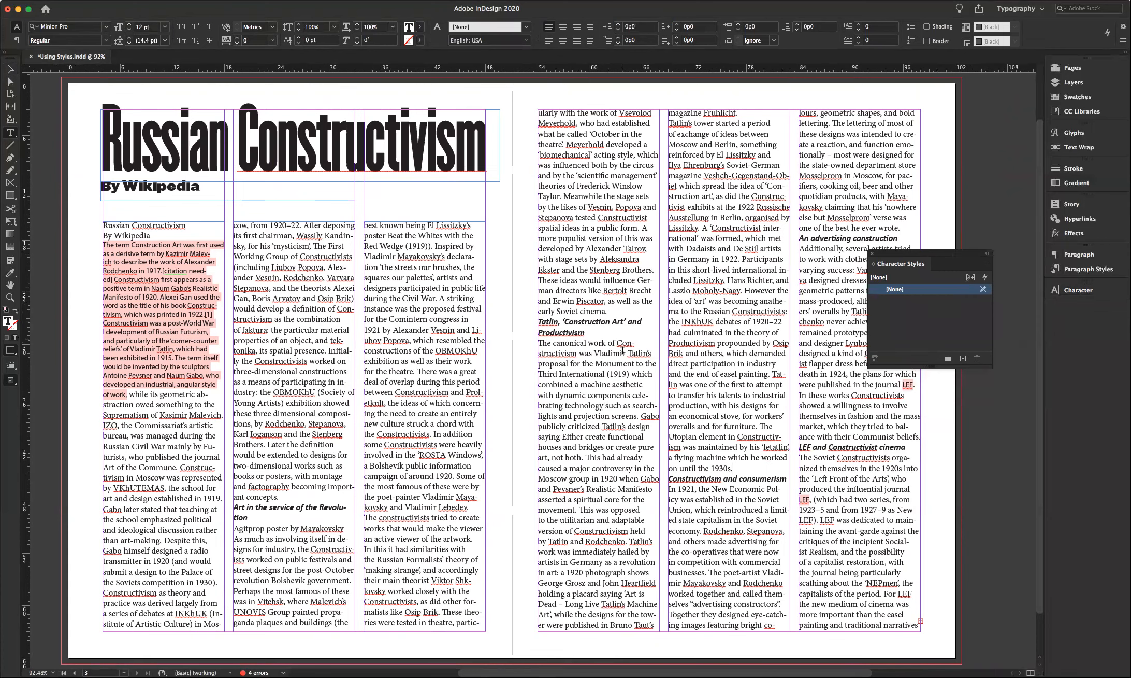
left_click_drag(126, 394, 97, 246)
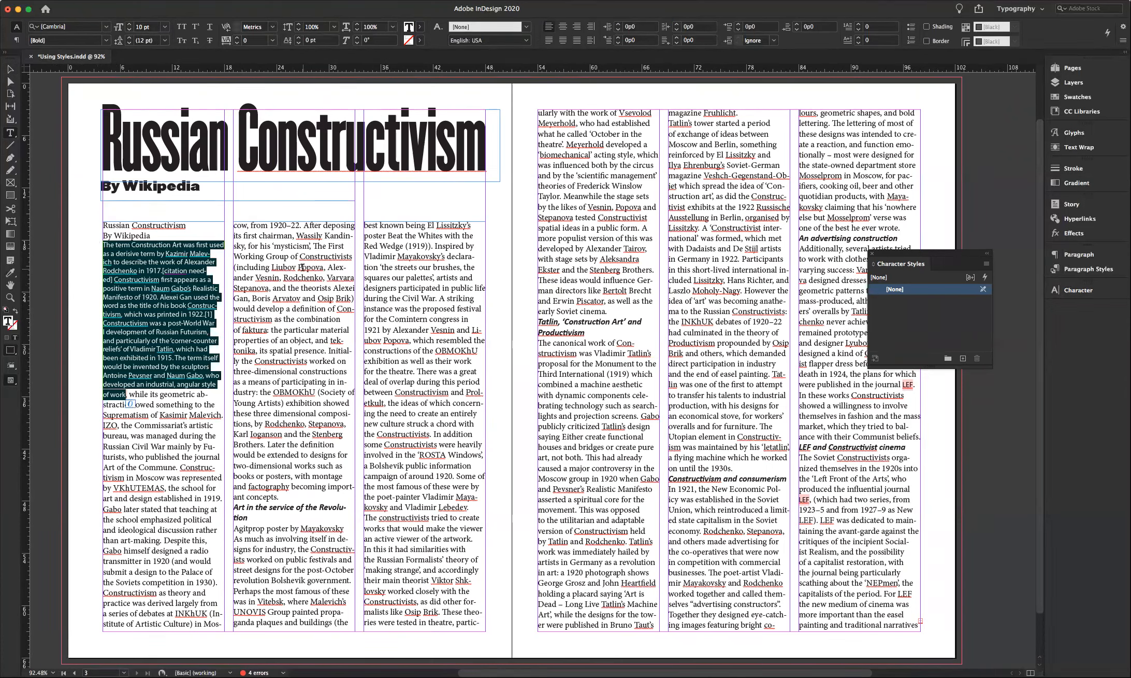
left_click(986, 266)
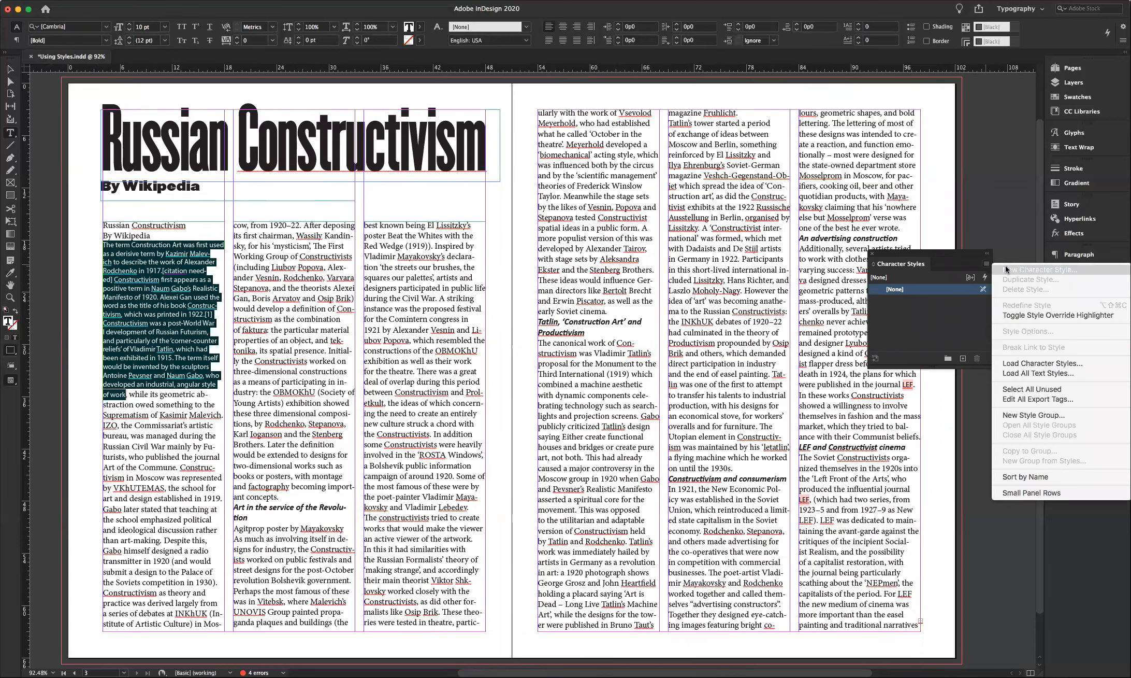
- Create a Bold character style named 'strong' with no font family set
left_click(1006, 270)
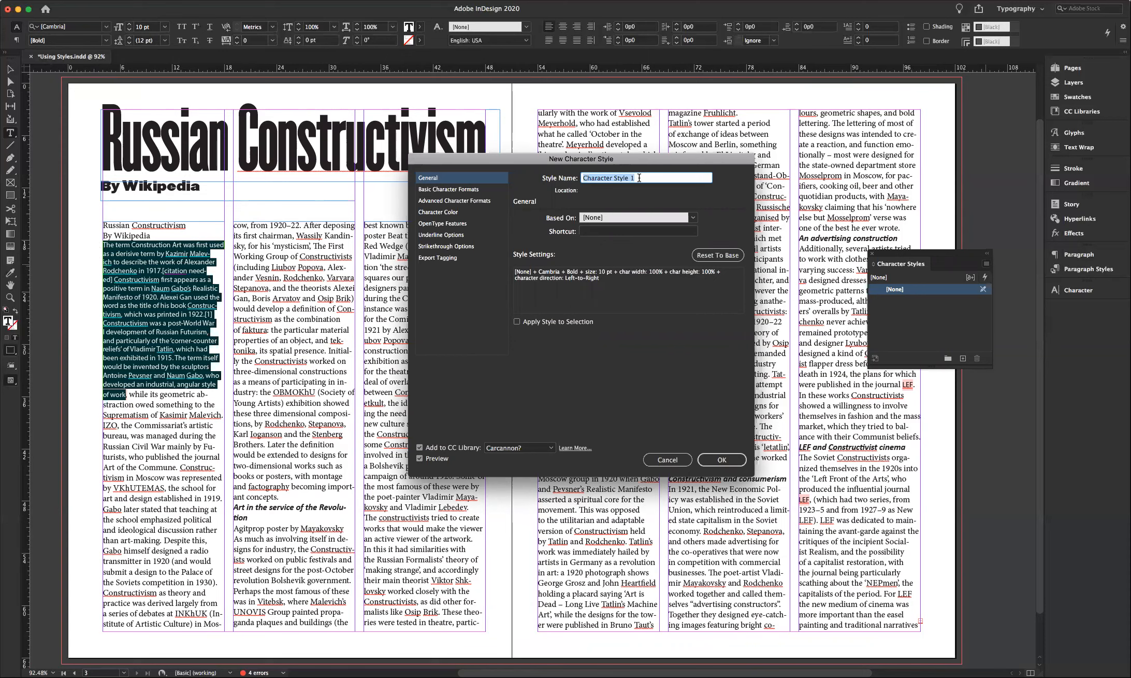
type("strong")
left_click(446, 191)
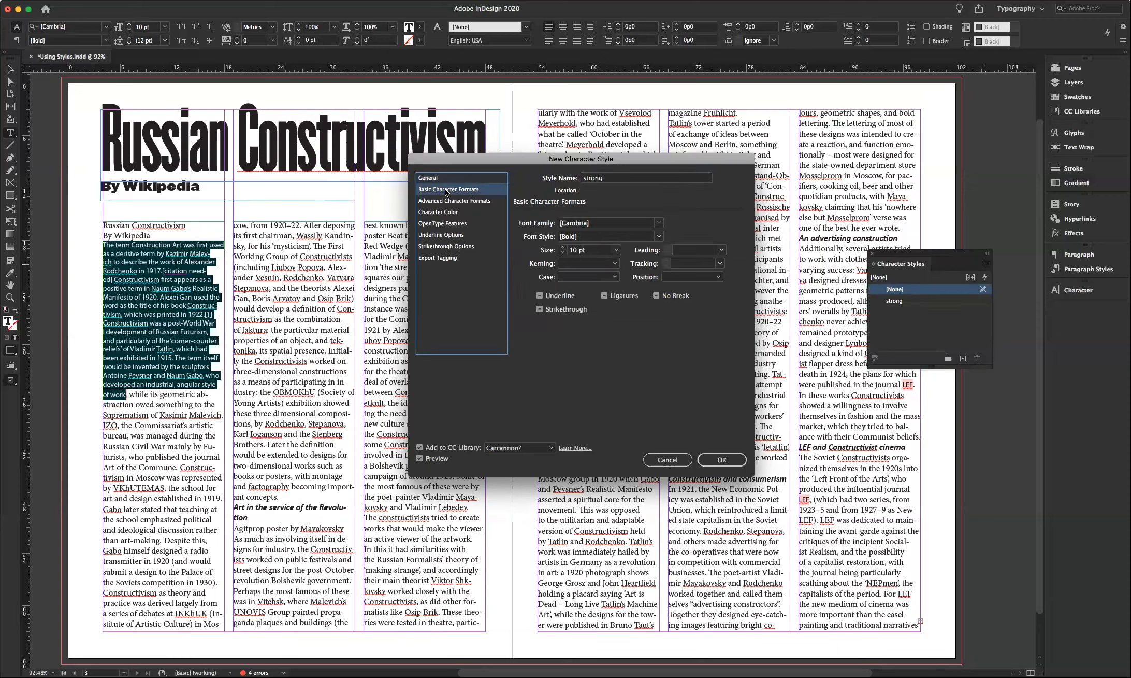
left_click(659, 223)
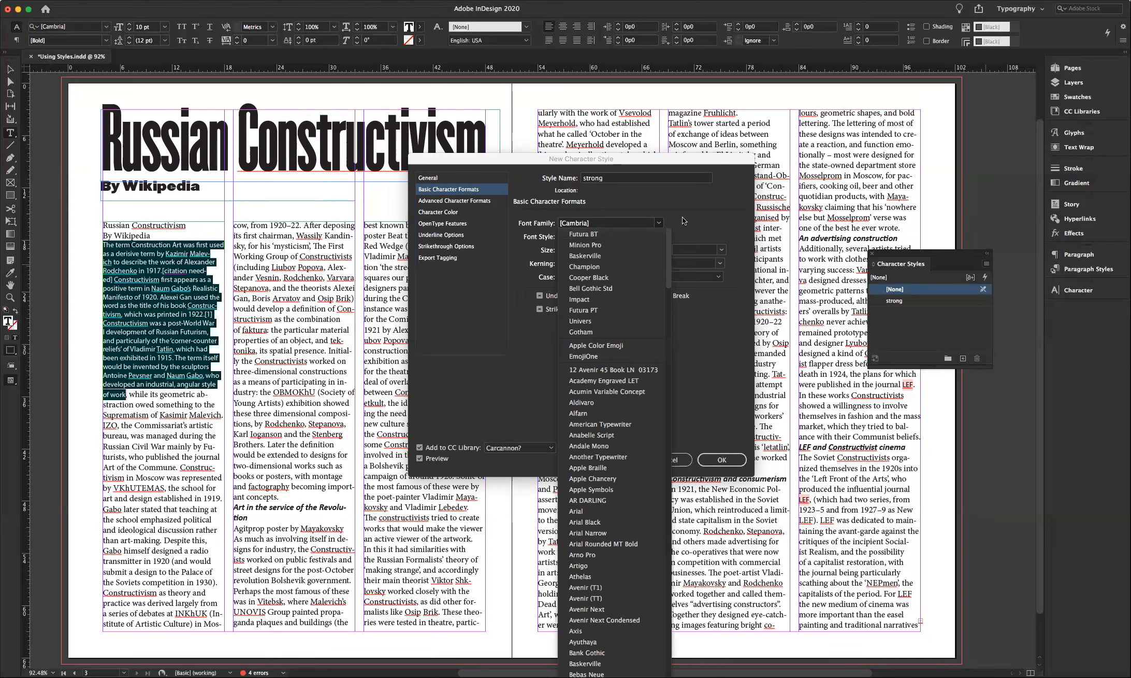
left_click(604, 222)
key("BackSpace")
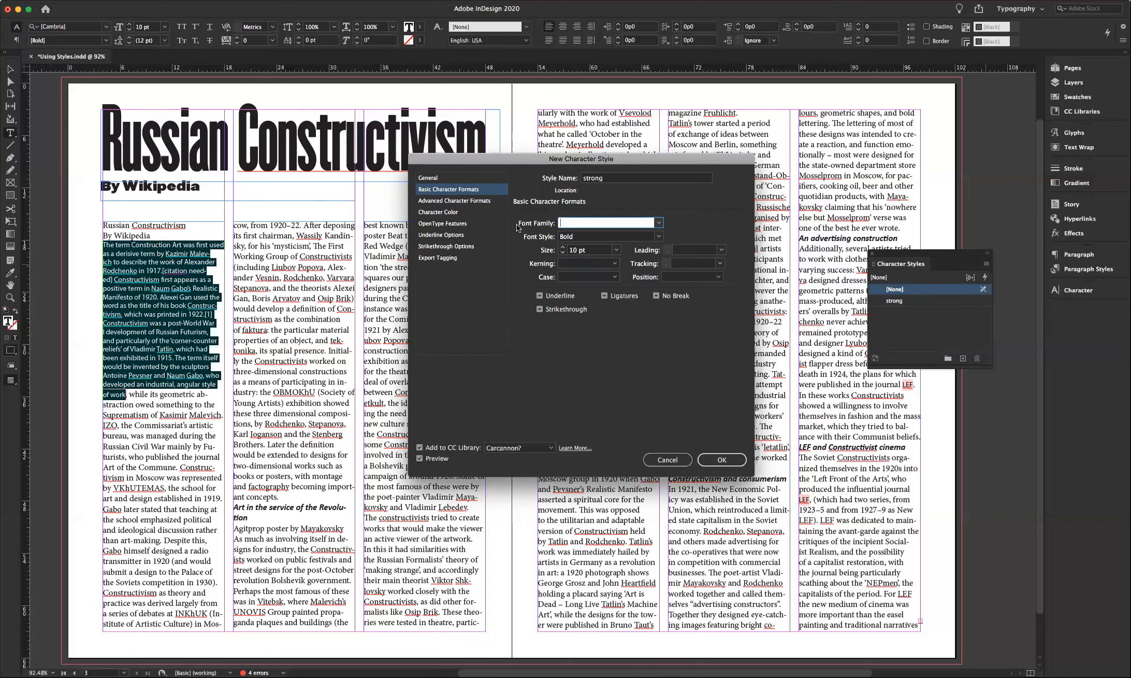
left_click(718, 460)
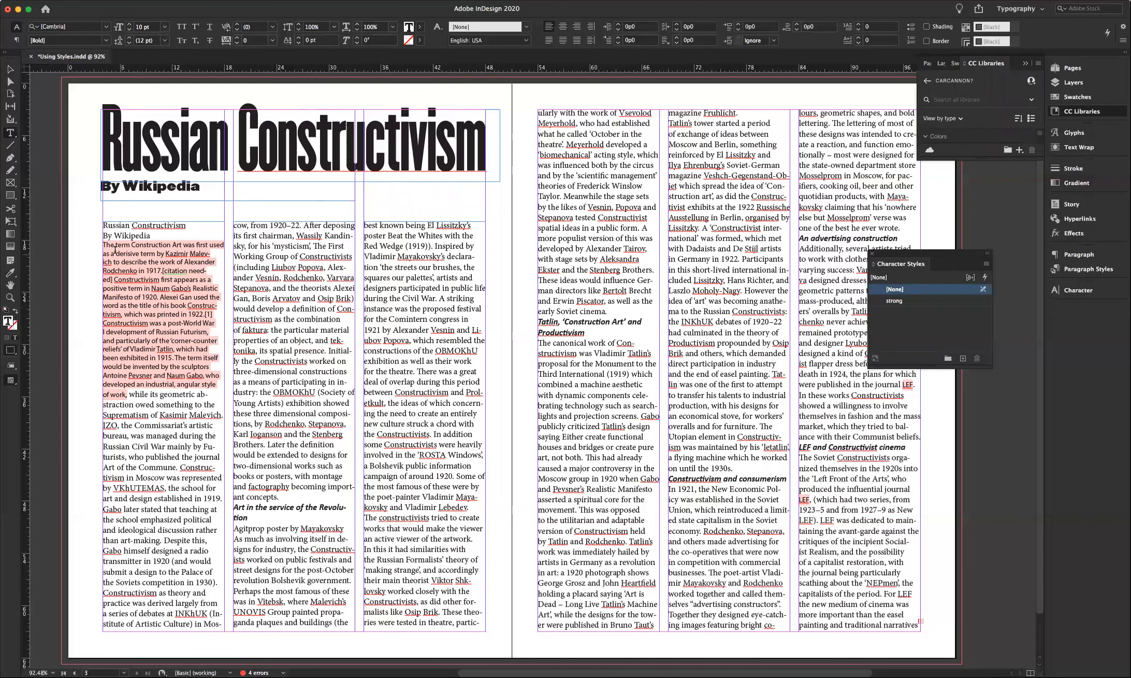
left_click_drag(103, 244, 128, 394)
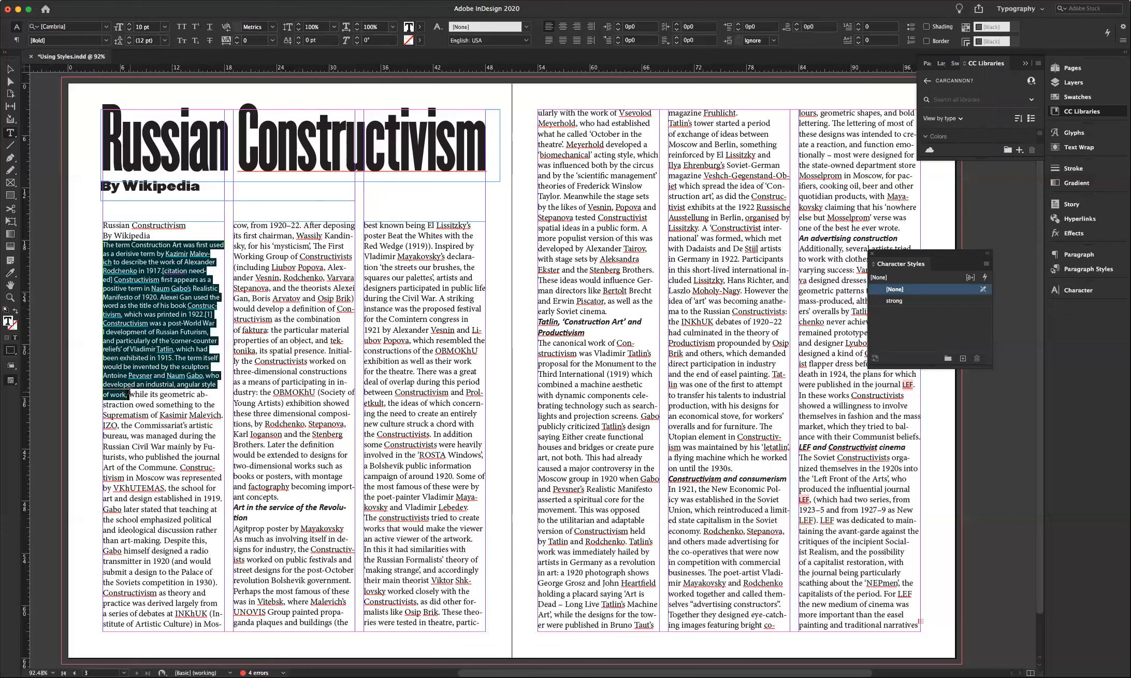
- Apply the strong character style to the pink-highlighted opening paragraph
left_click(901, 302)
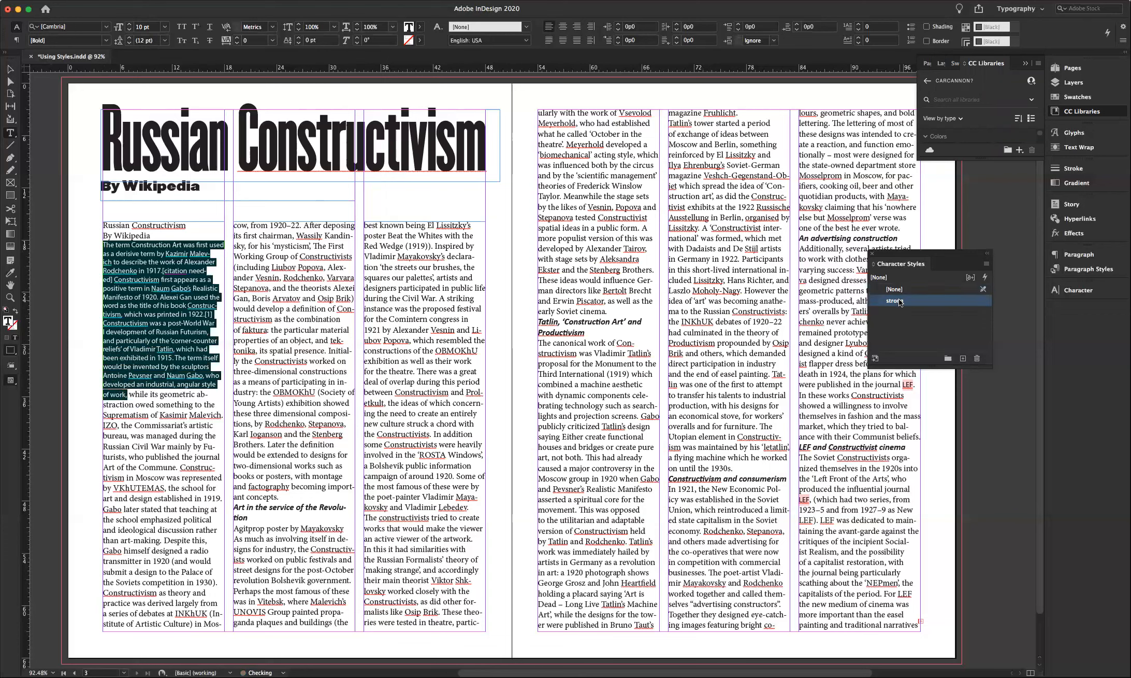
left_click(159, 307)
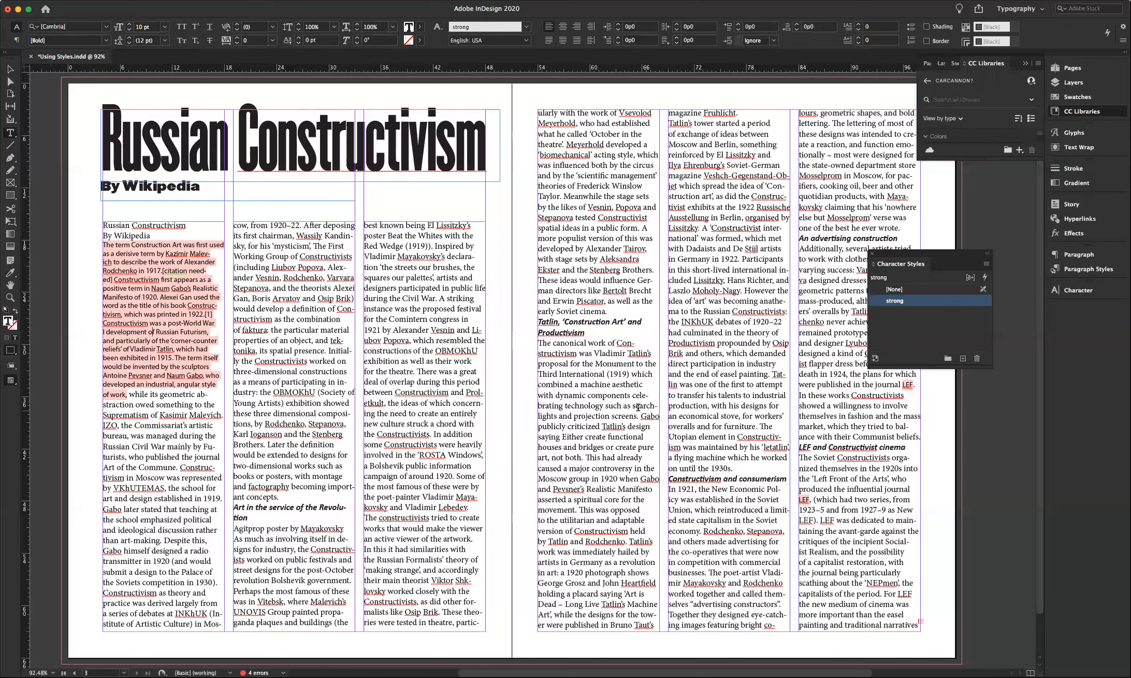
left_click(987, 265)
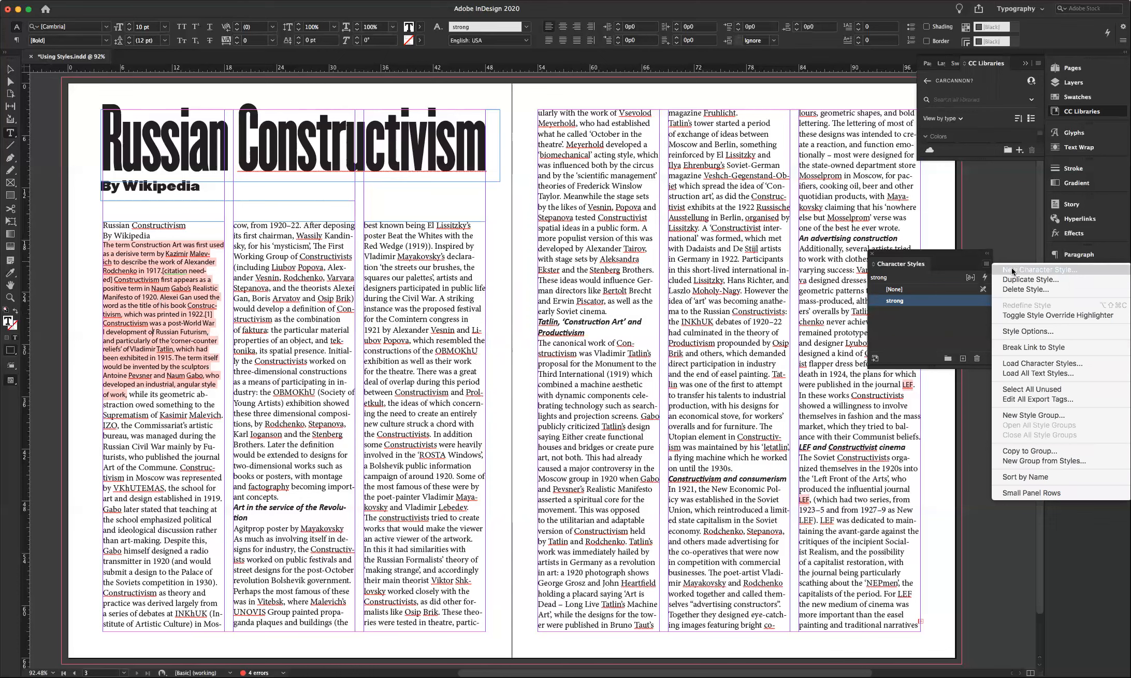
left_click(937, 254)
- With LEF selected, create an 'emphasis' character style in Light Italic with no font family
left_click_drag(903, 384, 914, 384)
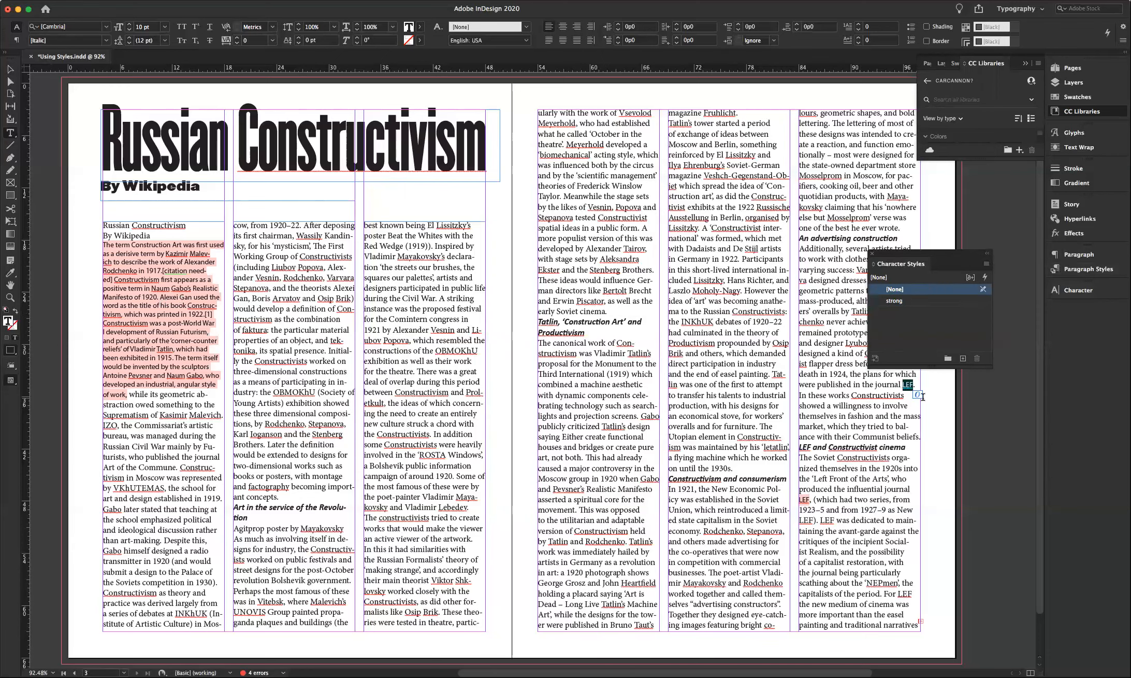
left_click(987, 264)
left_click(1019, 270)
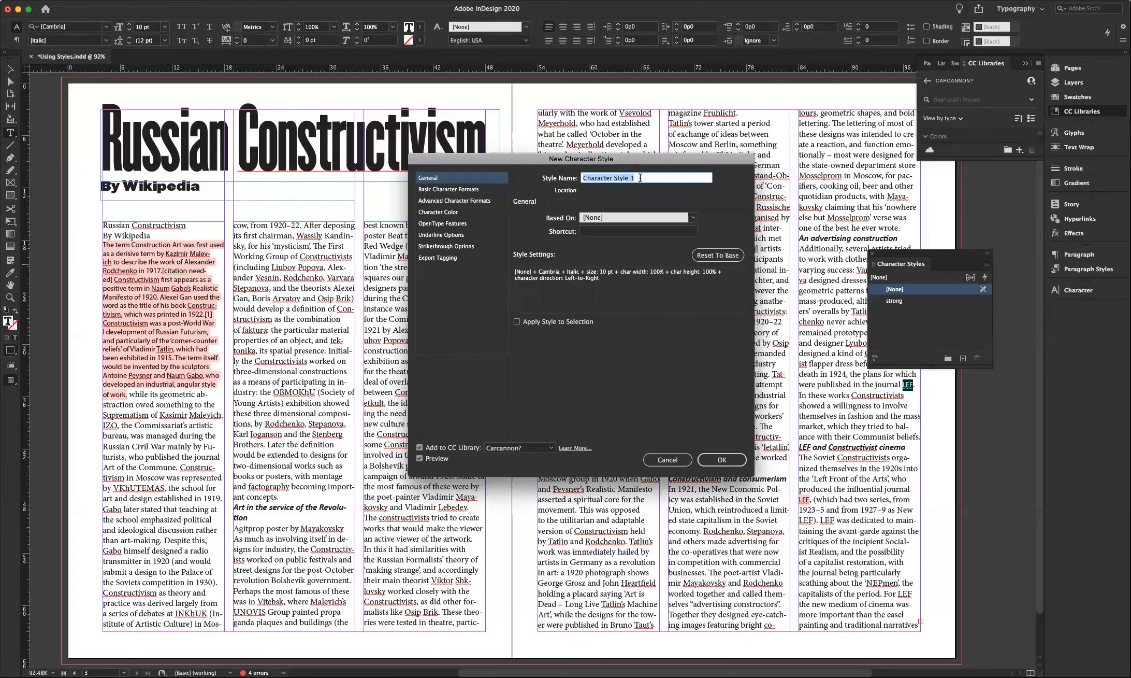
type("emphasis")
left_click(453, 190)
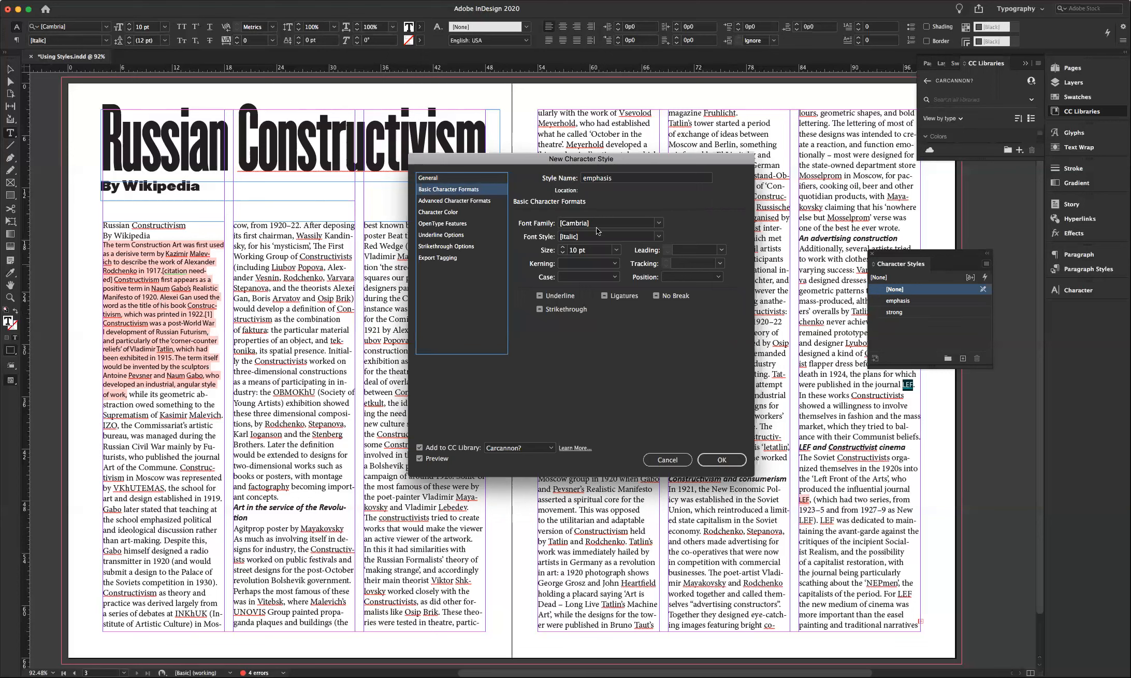
left_click(552, 226)
key("BackSpace")
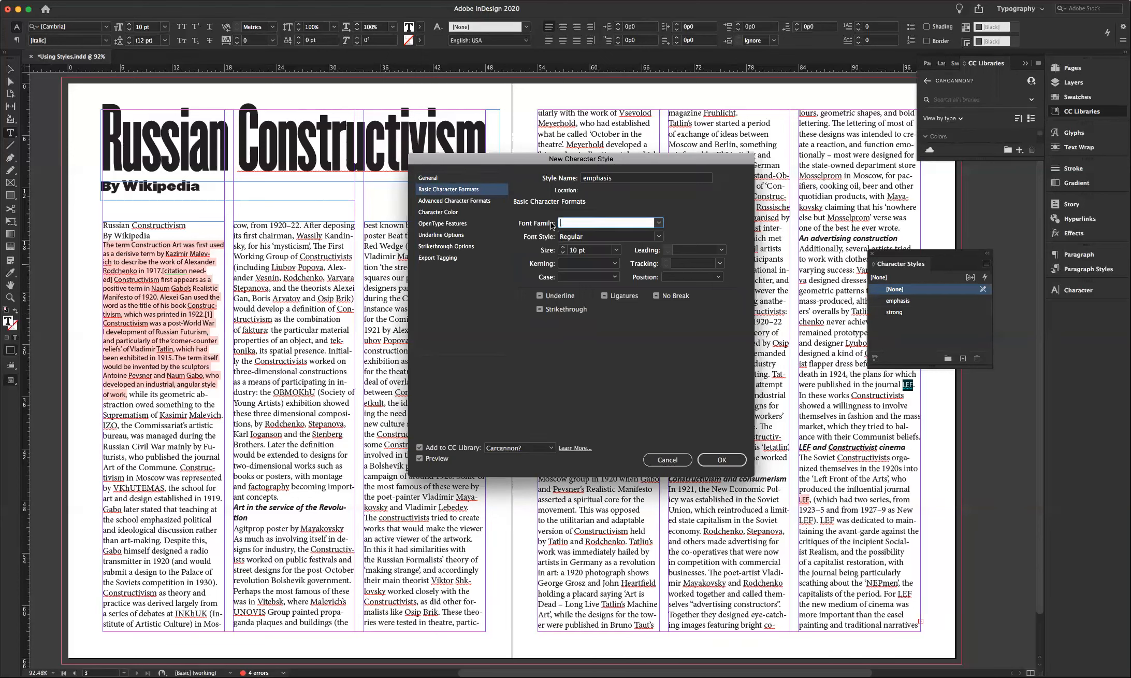
left_click(659, 236)
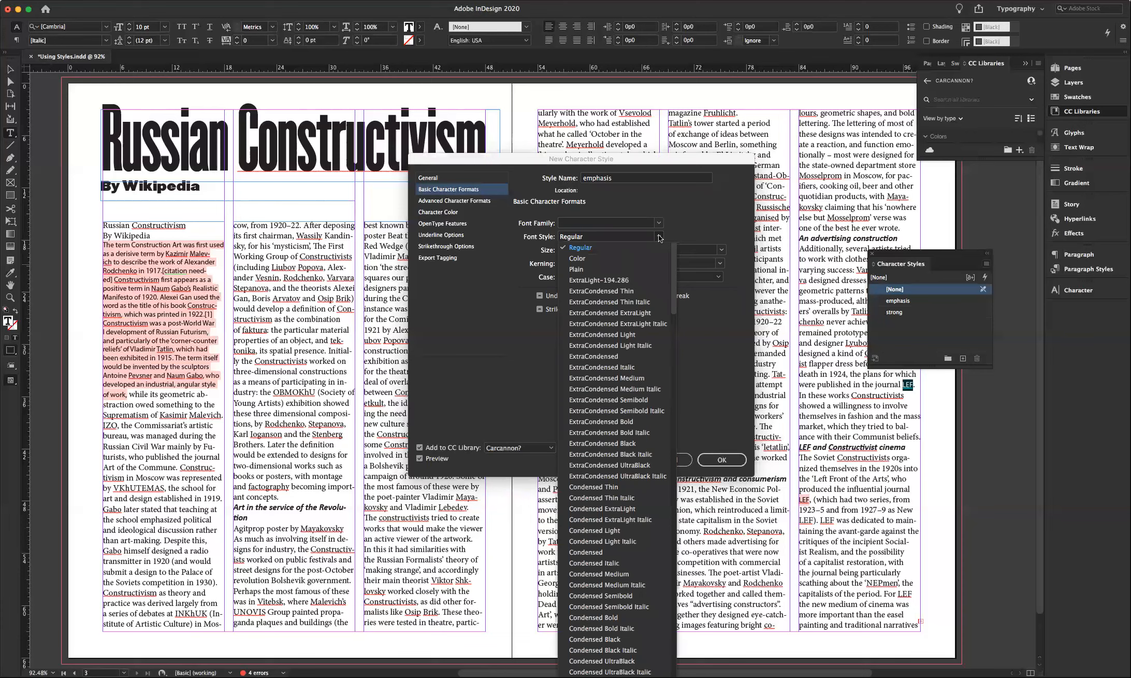
scroll(628, 520, "down", 15)
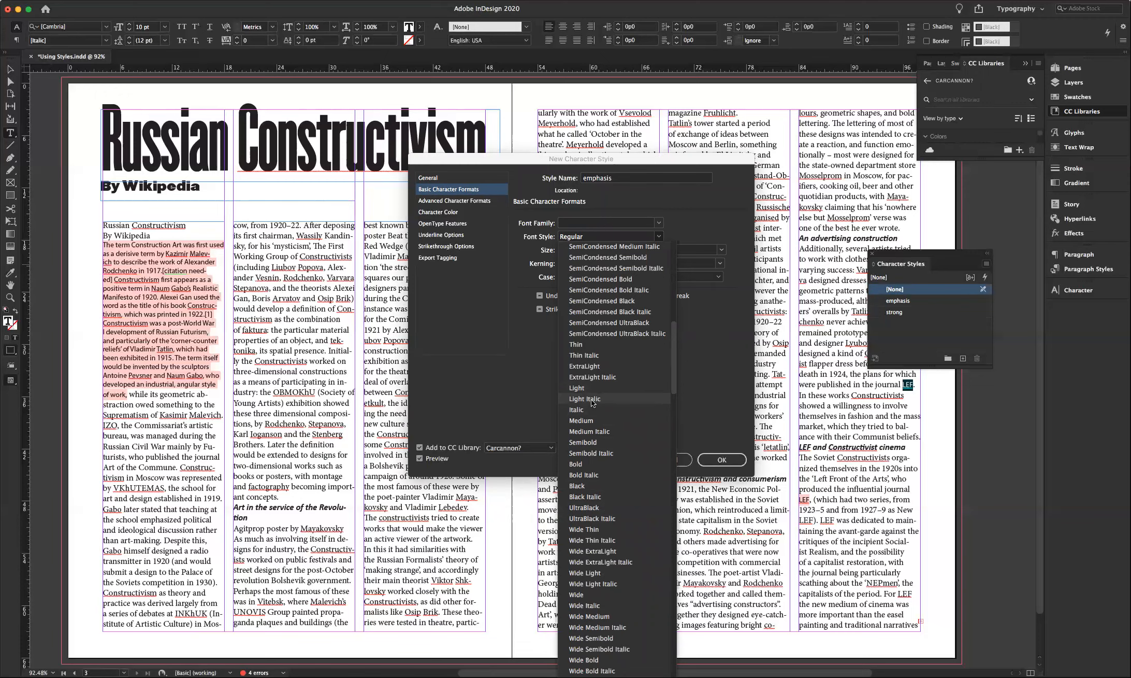
left_click(591, 399)
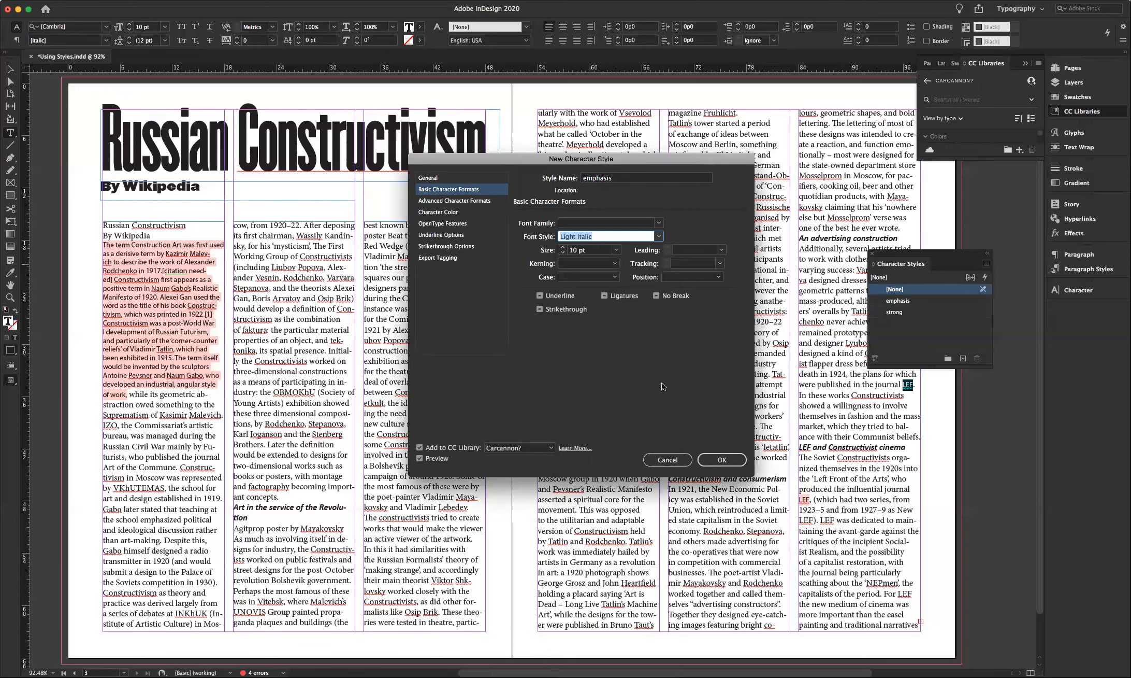
left_click(722, 460)
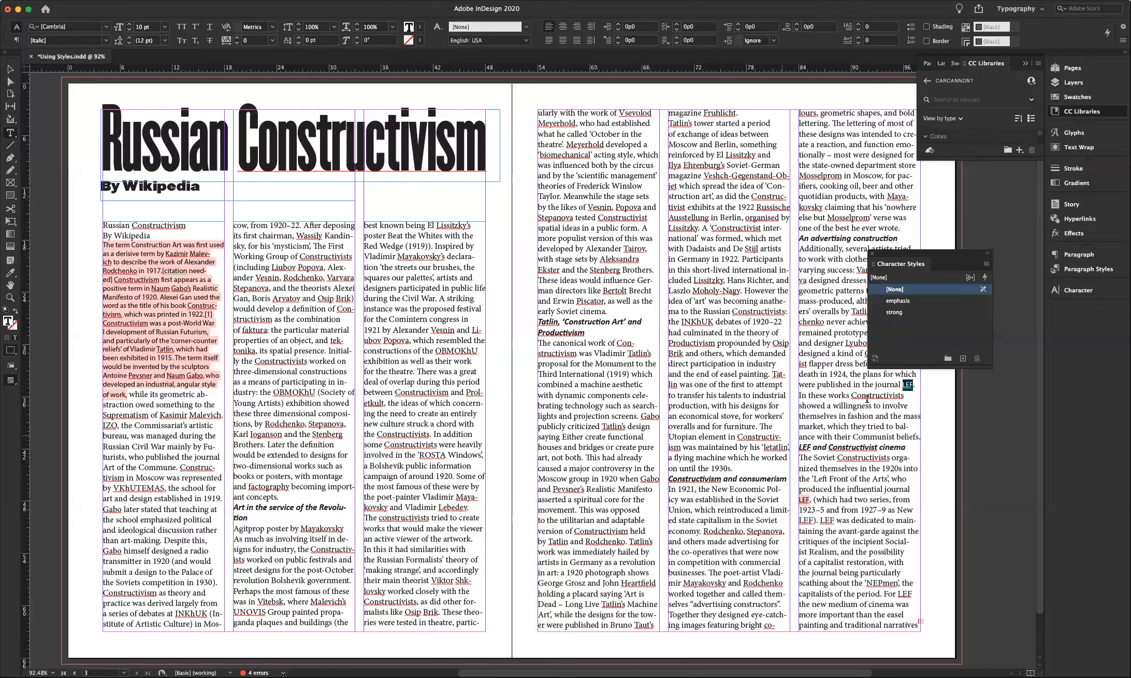
- Set both occurrences of LEF in emphasis, then select the repeated title and byline lines
left_click(896, 305)
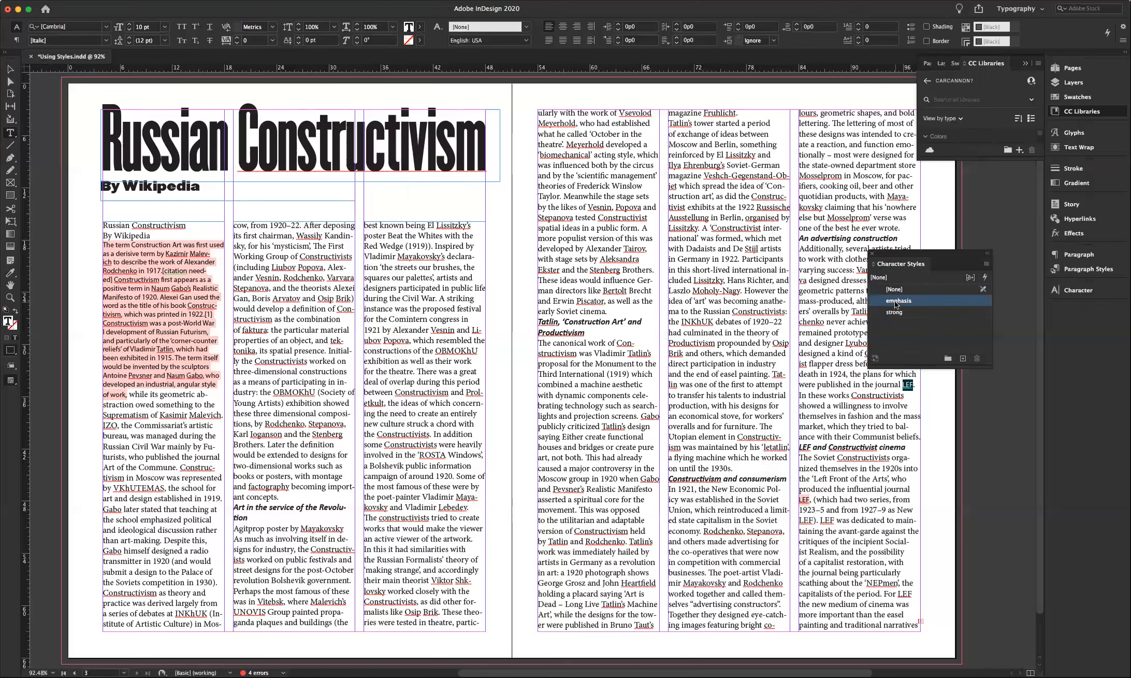
double_click(804, 499)
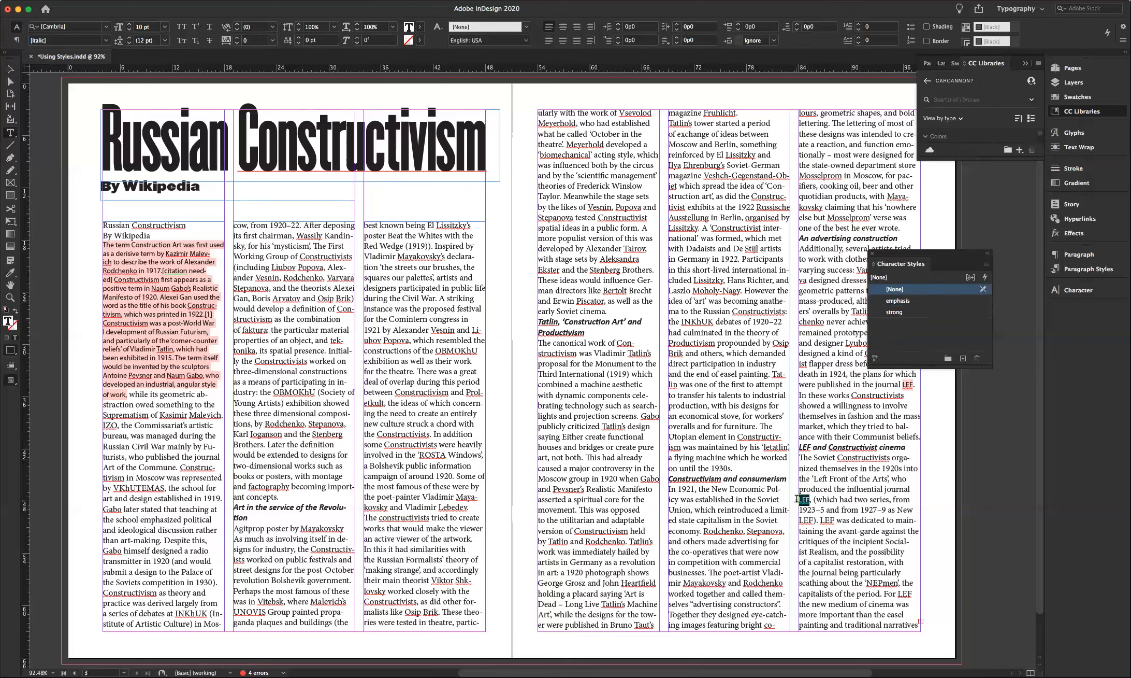
left_click(898, 303)
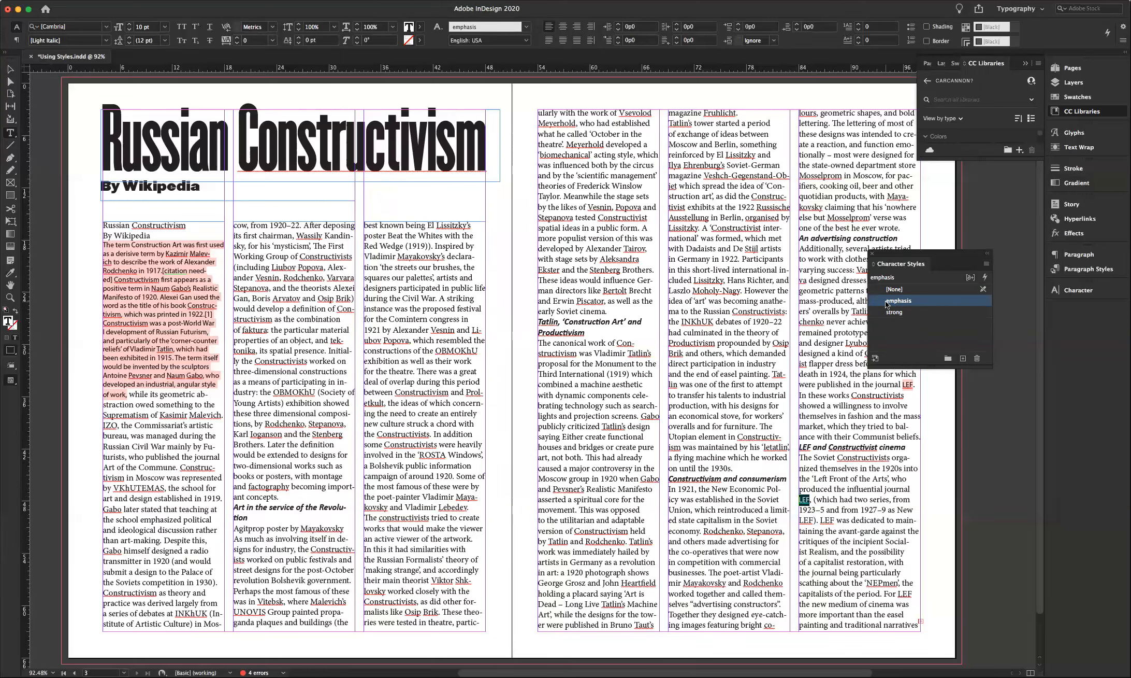
left_click(151, 235)
left_click(106, 226, "shift")
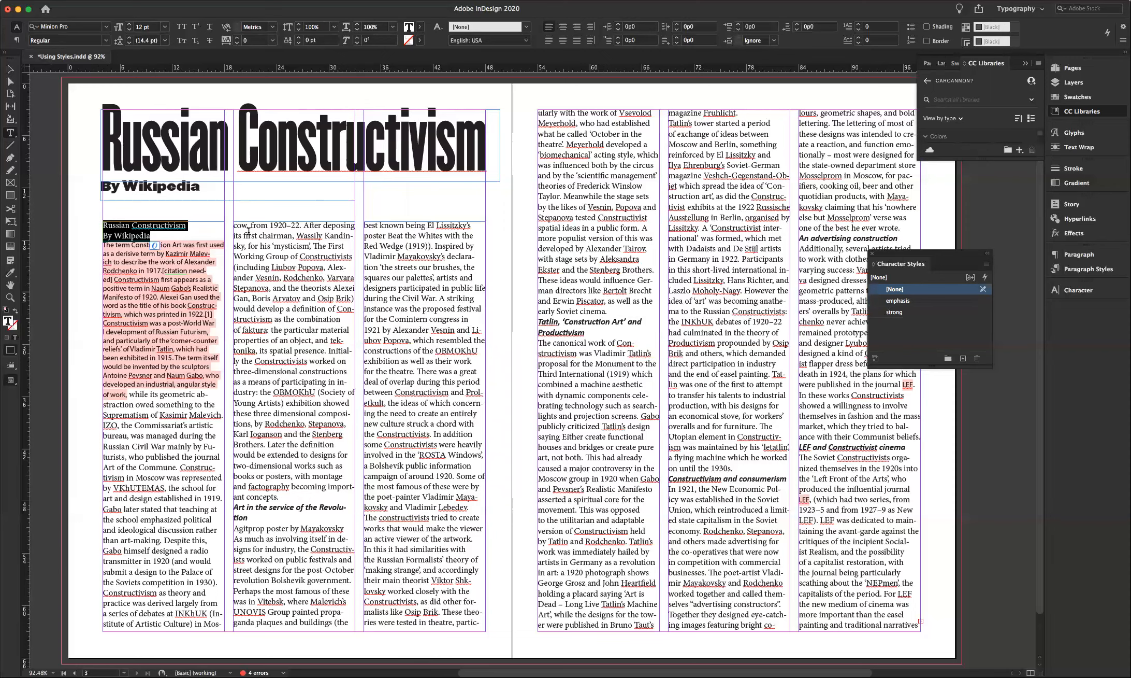
- Delete the repeated title, byline and empty line, then show the Paragraph Styles panel
key("BackSpace")
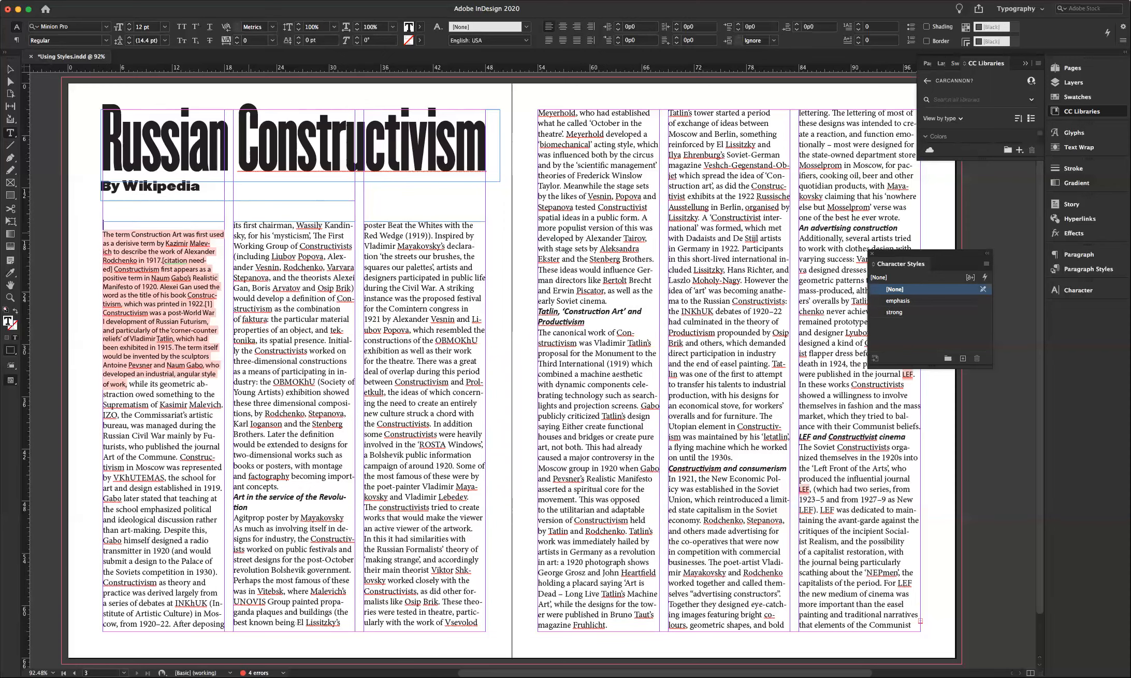
key("BackSpace")
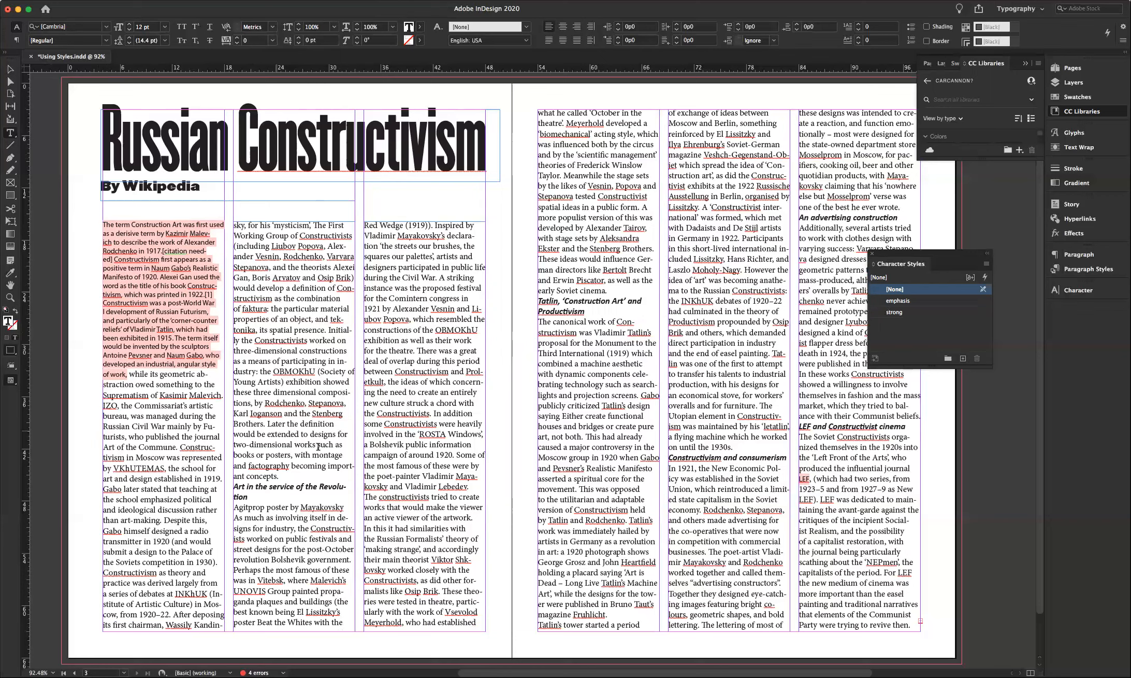
left_click(302, 382)
left_click(1074, 270)
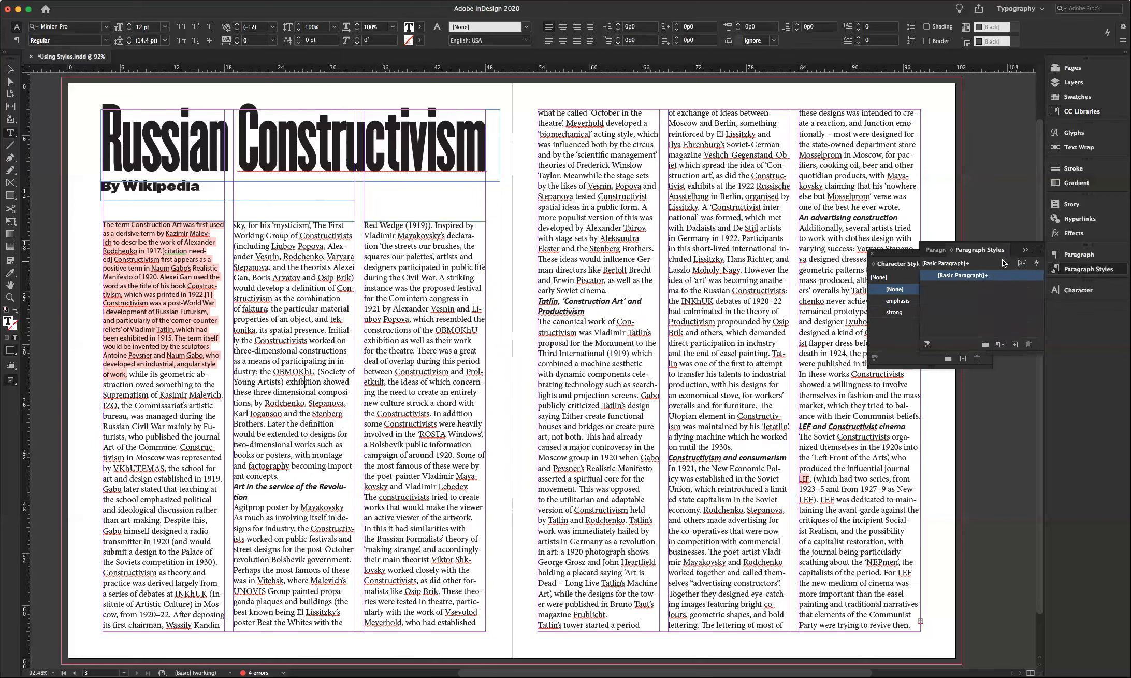
- Float the Paragraph Styles panel and start a new paragraph style, Paragraph Style 1
left_click_drag(993, 251, 913, 407)
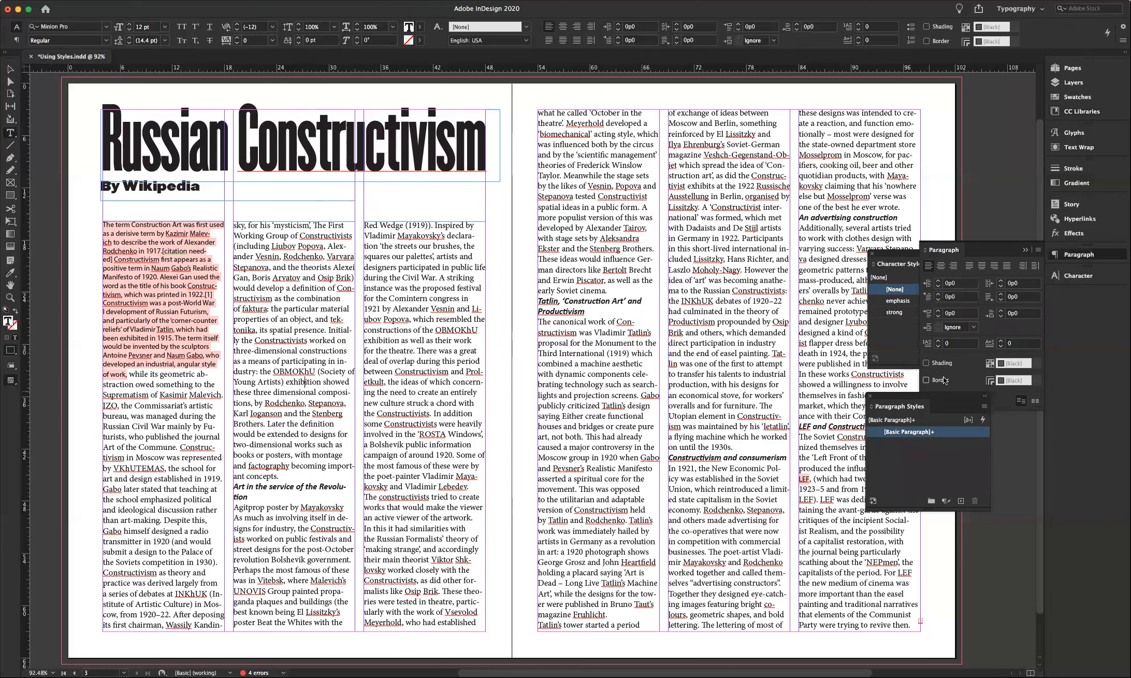
left_click(1024, 249)
left_click(913, 397)
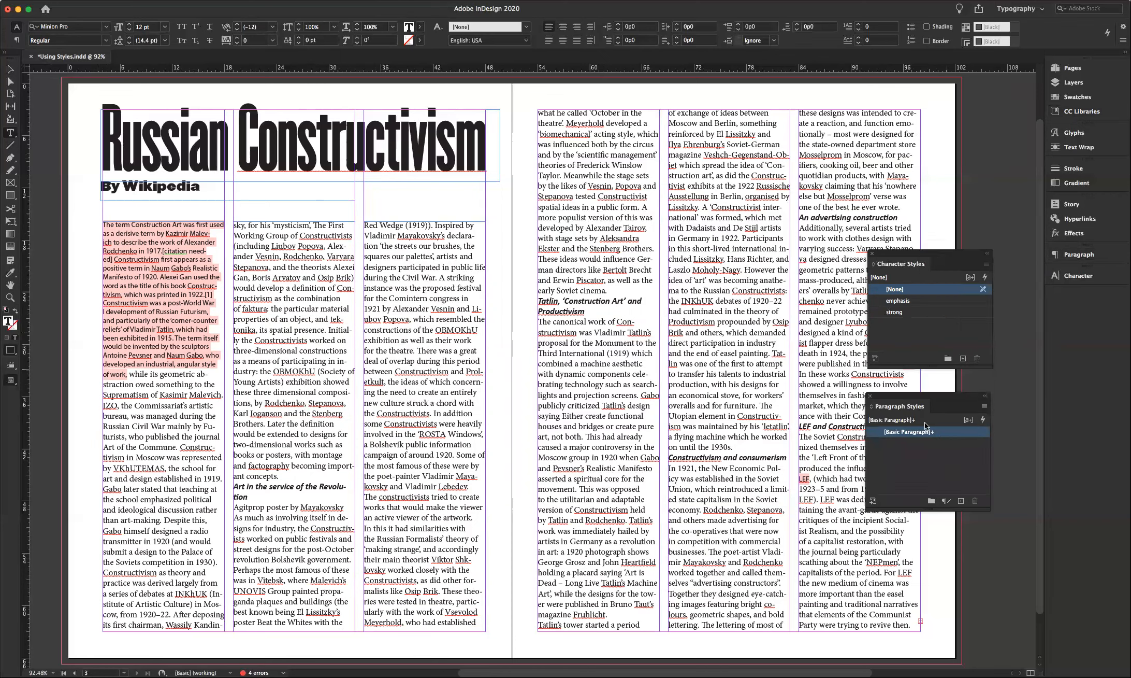
left_click(985, 407)
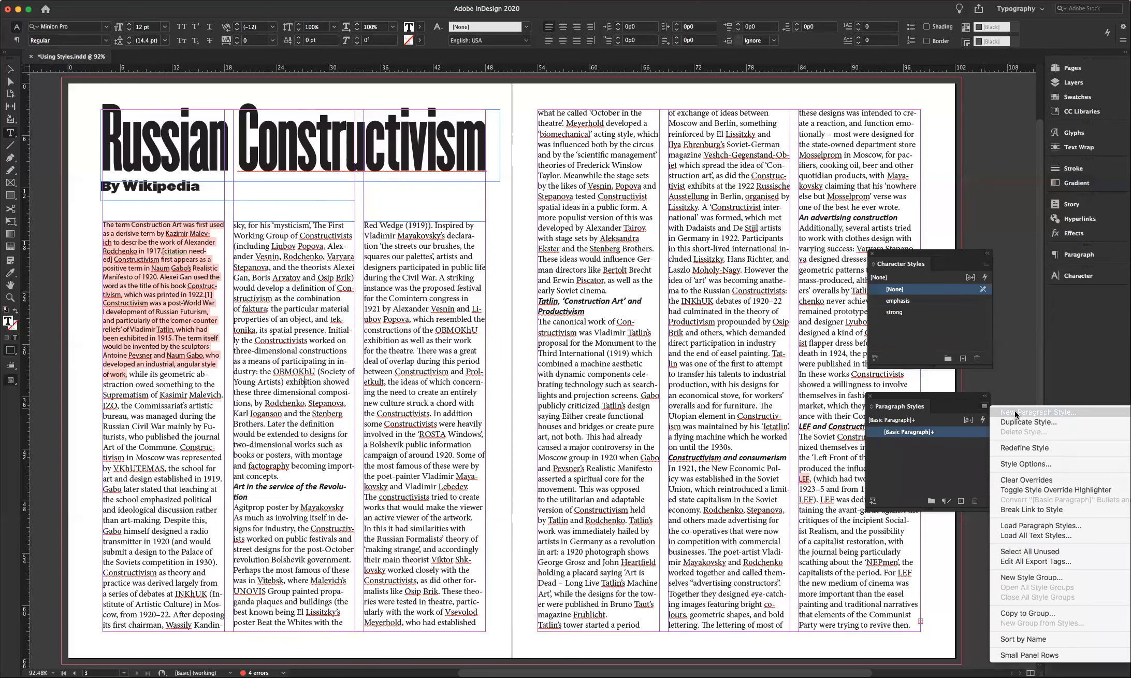
left_click(1016, 413)
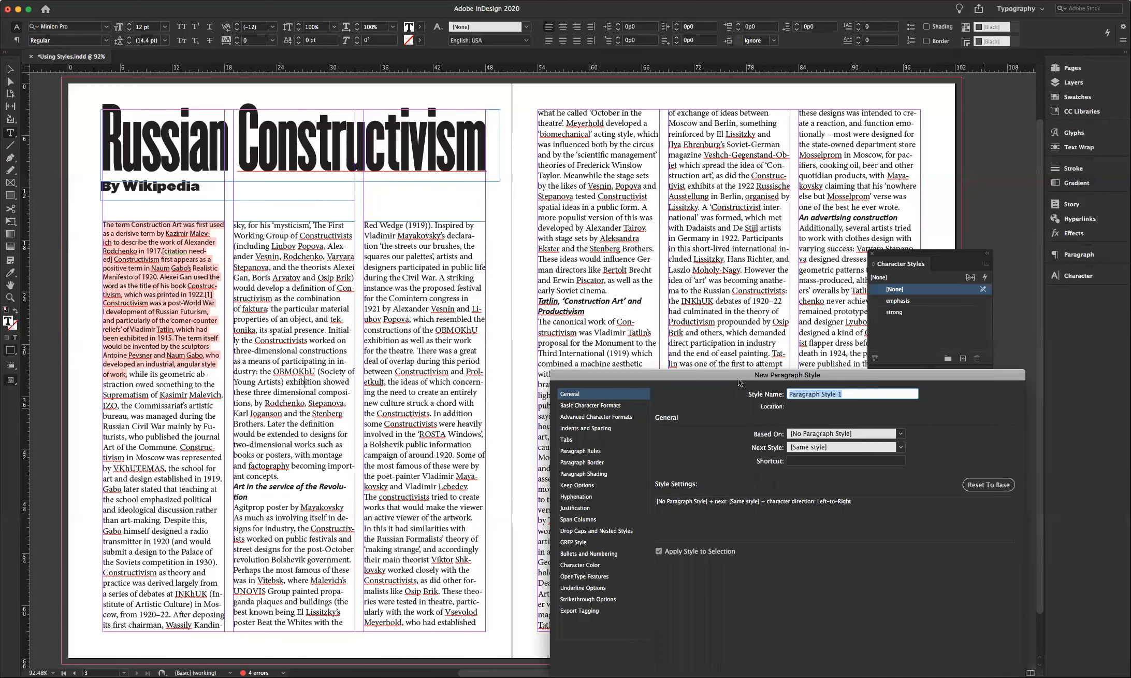
left_click_drag(721, 374, 569, 158)
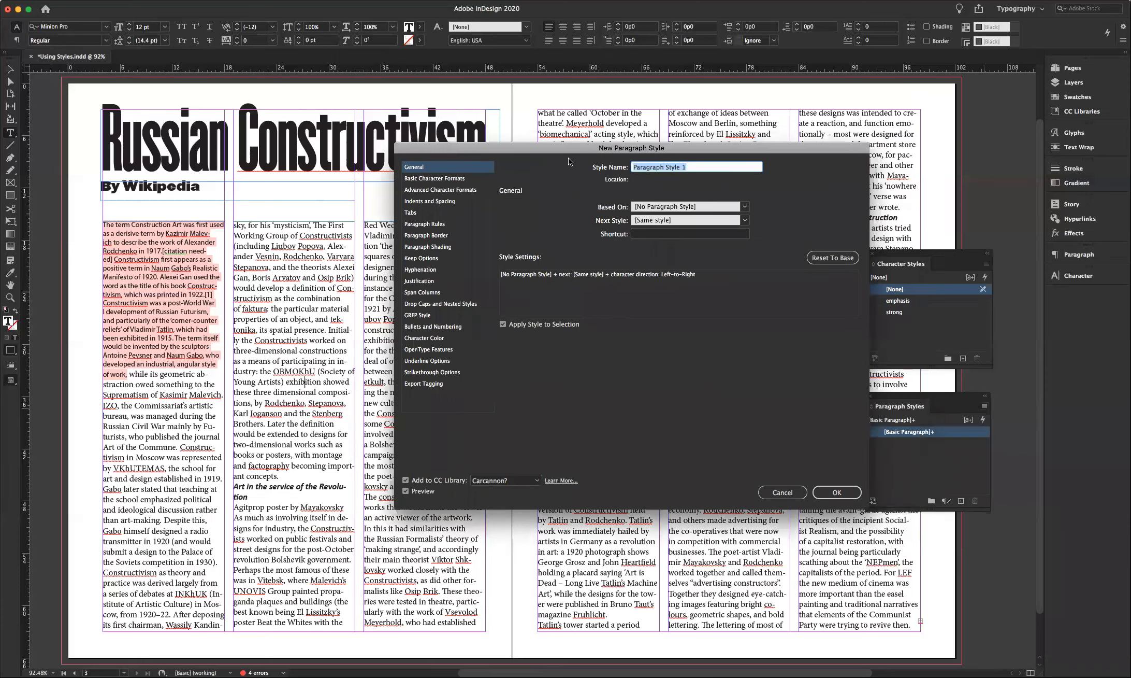
left_click(503, 324)
- Set Paragraph Style 1 to Futura BT Light, 10 pt on 12 pt leading
left_click(446, 178)
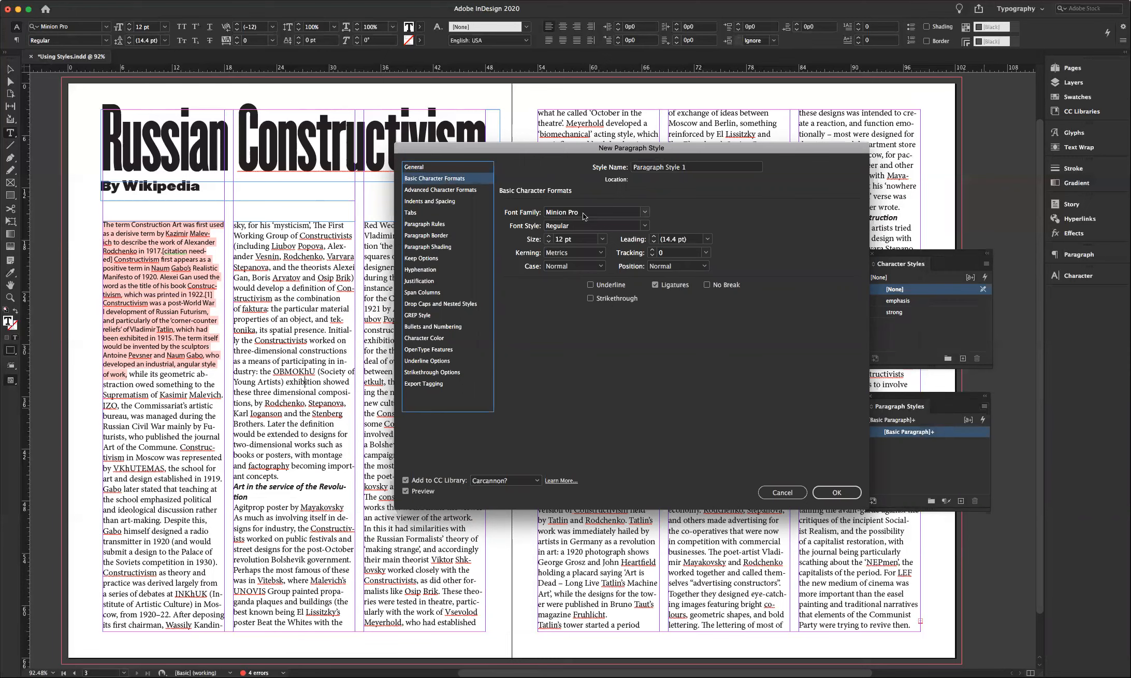
left_click(645, 212)
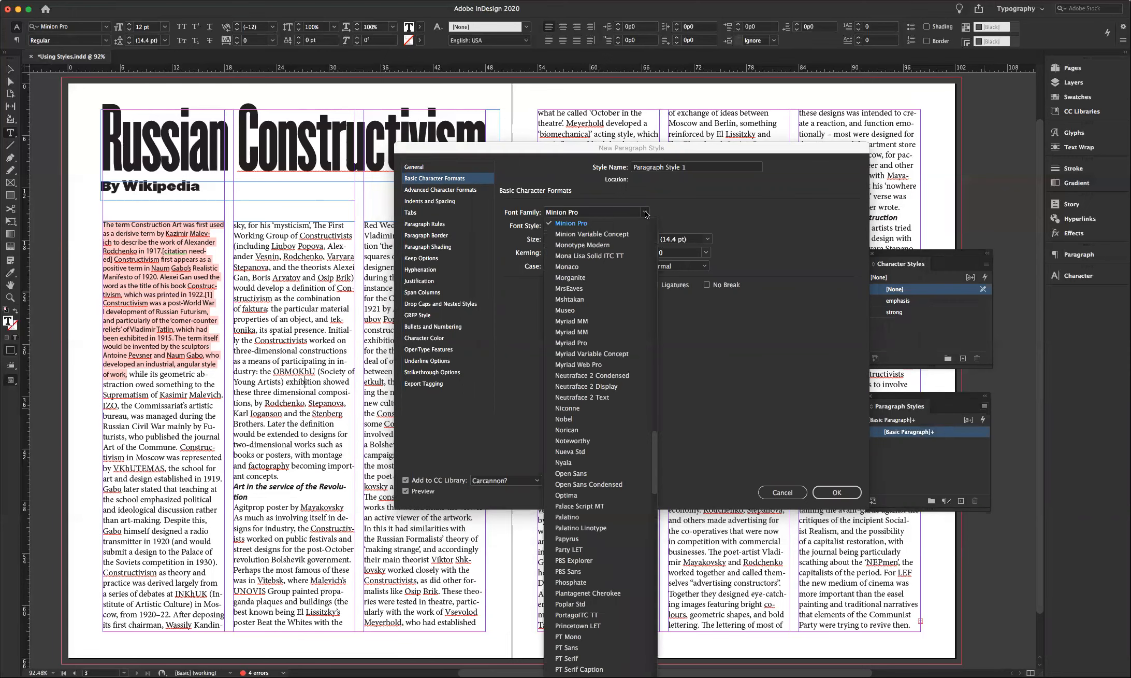
scroll(605, 255, "up", 15)
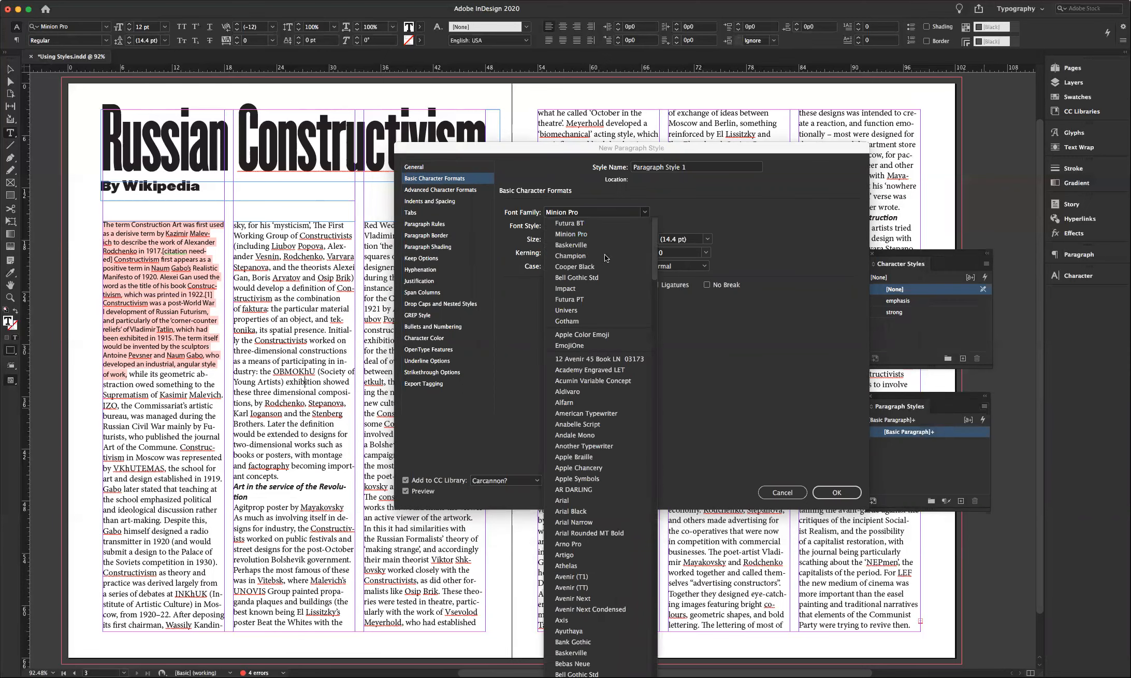
left_click(570, 224)
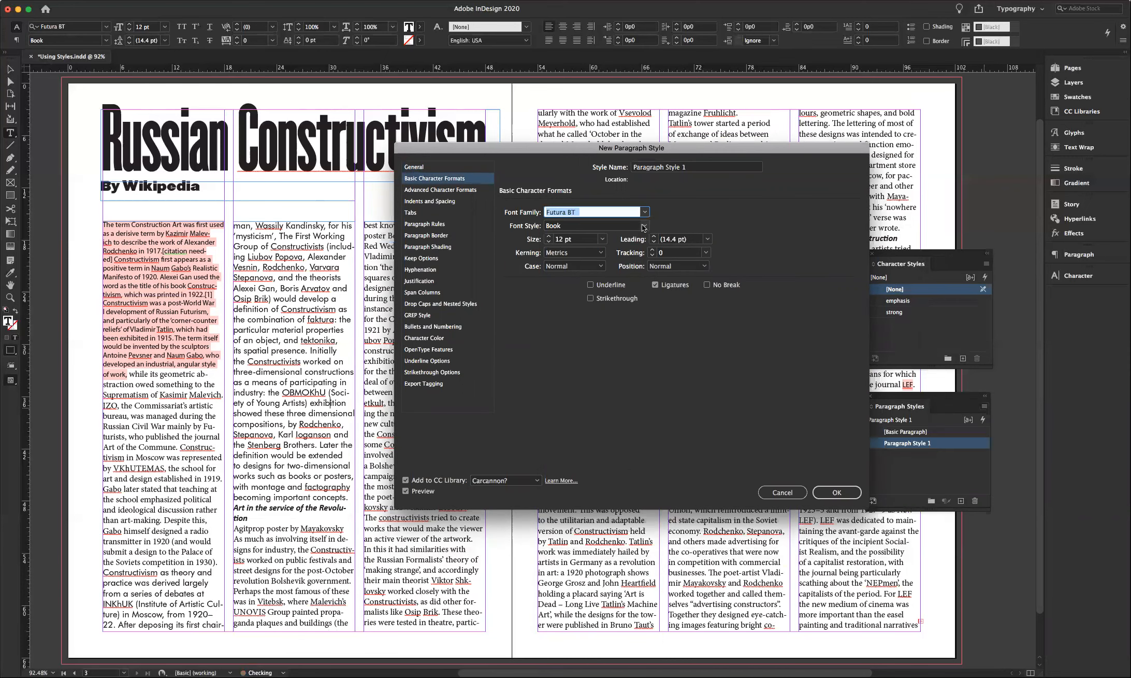
left_click(644, 227)
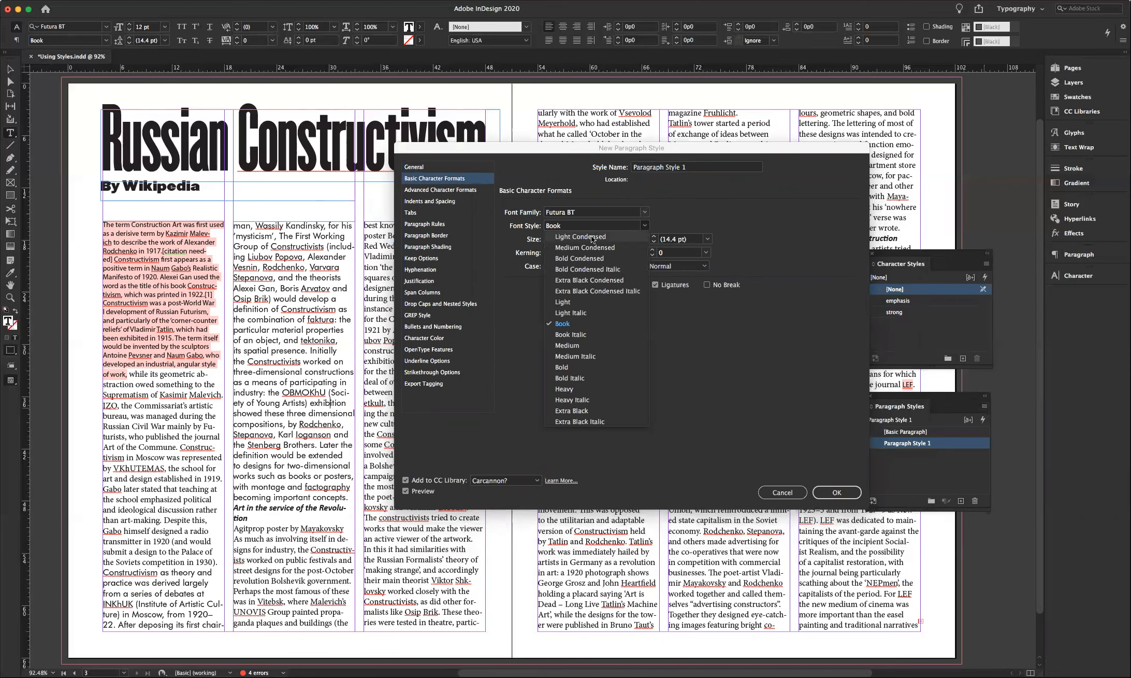
left_click(573, 303)
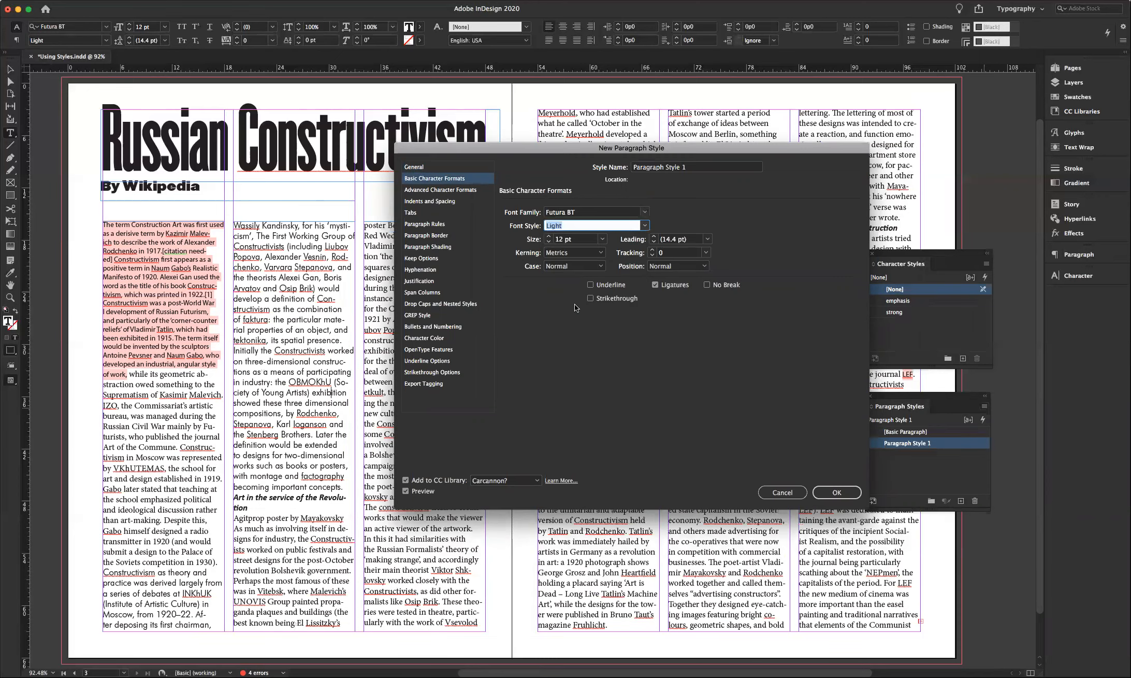
left_click(549, 242)
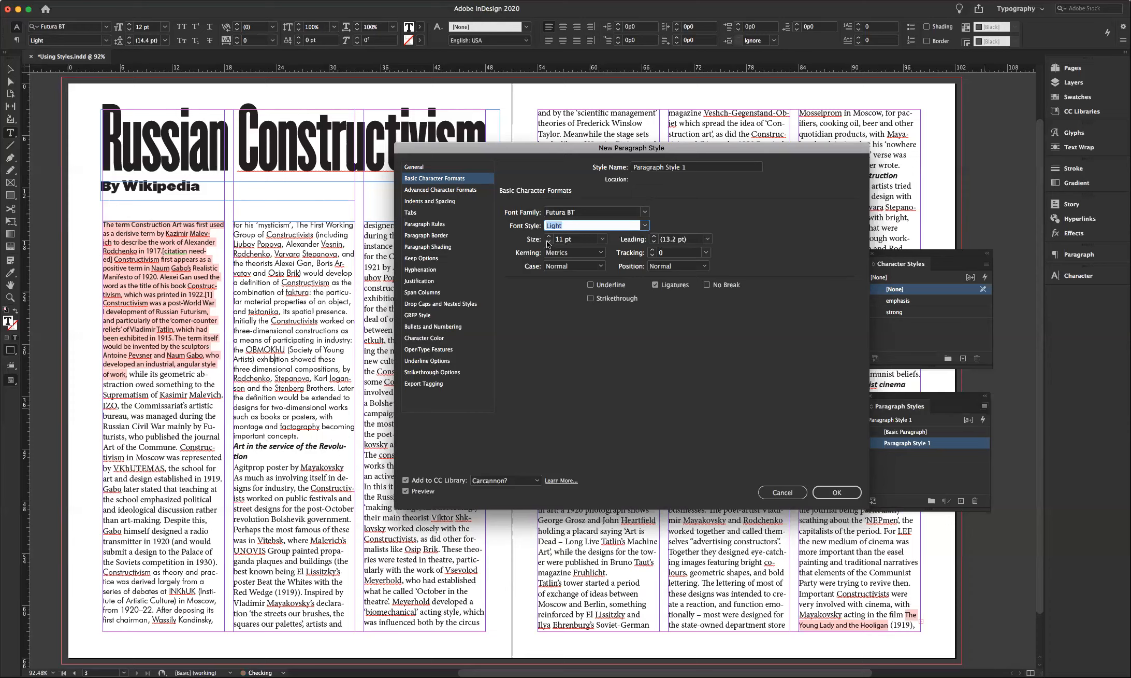
left_click(548, 242)
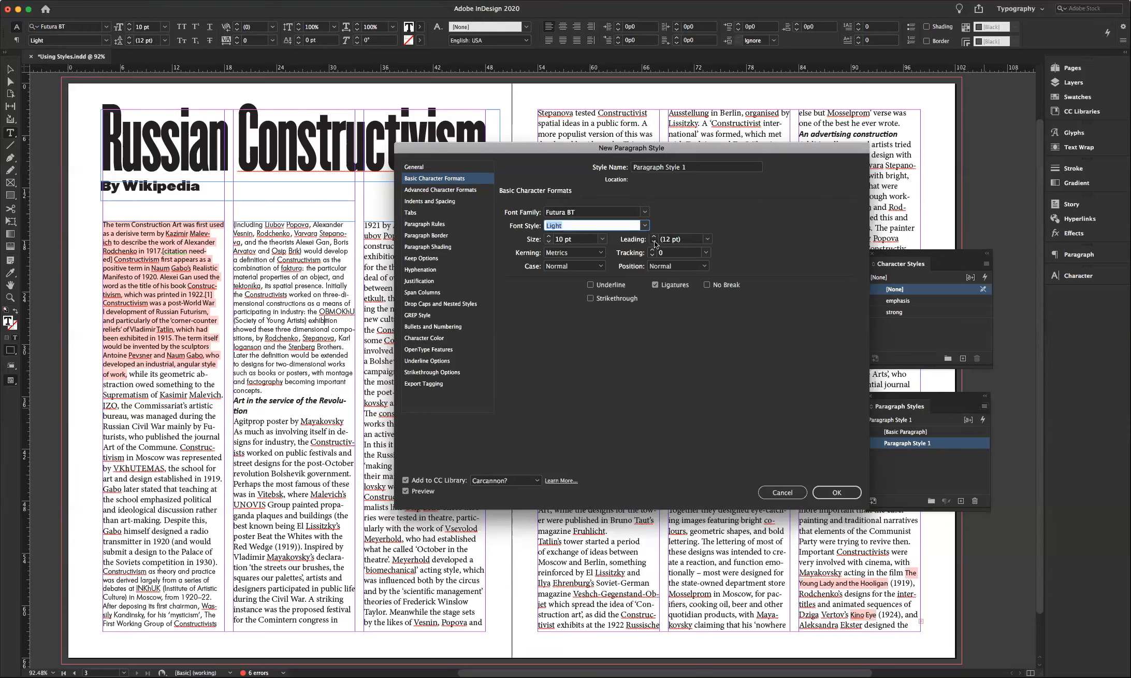
left_click(653, 242)
left_click(436, 206)
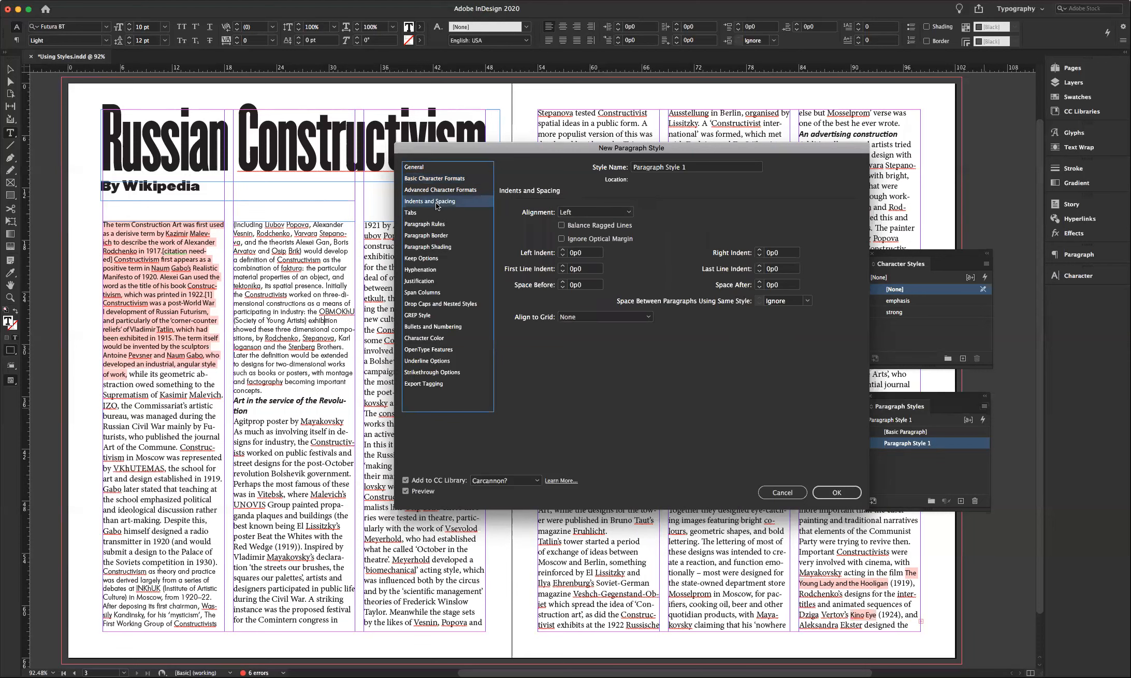
- Give Paragraph Style 1 a 1p0 first-line indent and Left Justify alignment, and save it
left_click(582, 268)
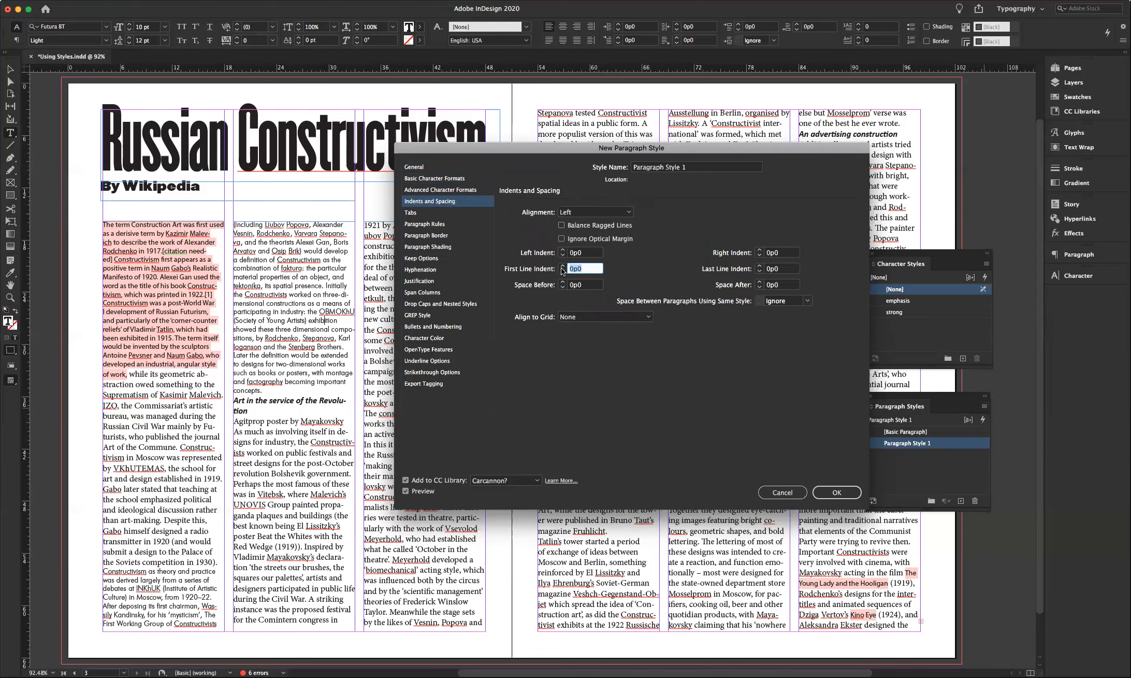
type("12pt")
left_click(582, 284)
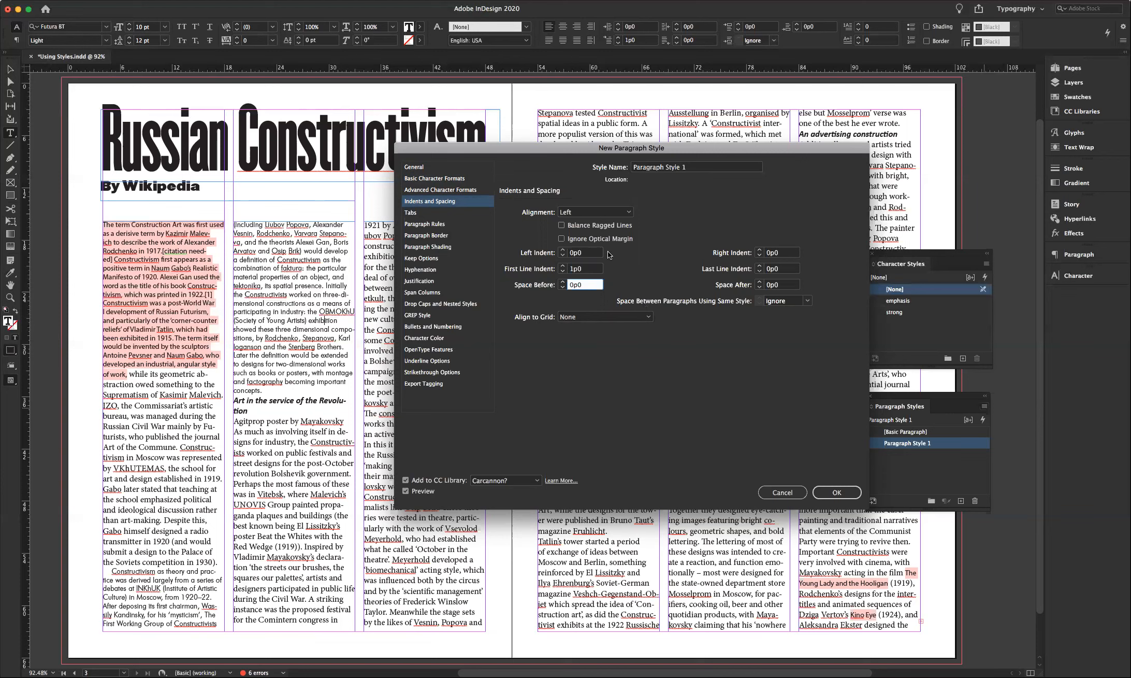
left_click(588, 213)
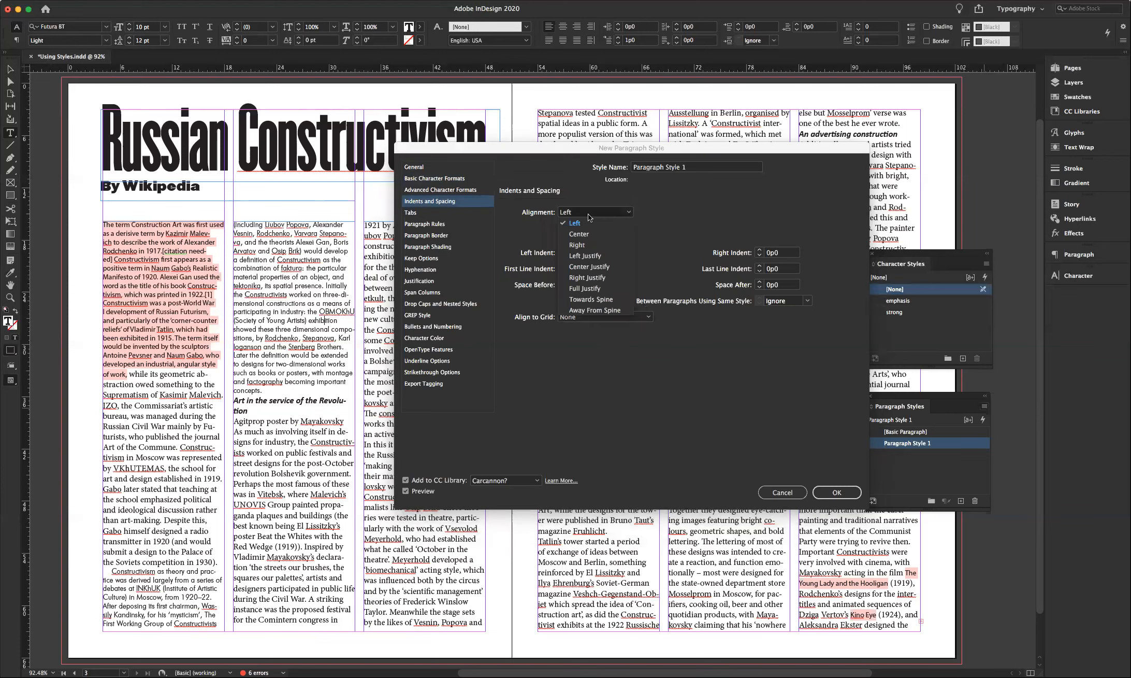
left_click(592, 256)
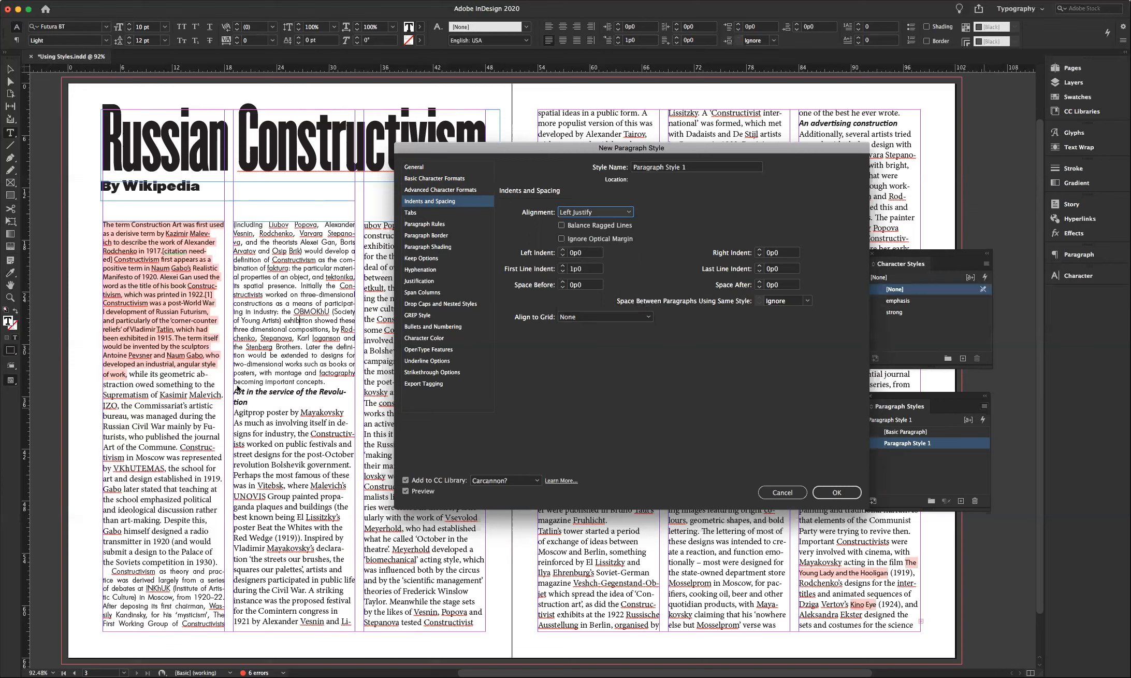
left_click(831, 492)
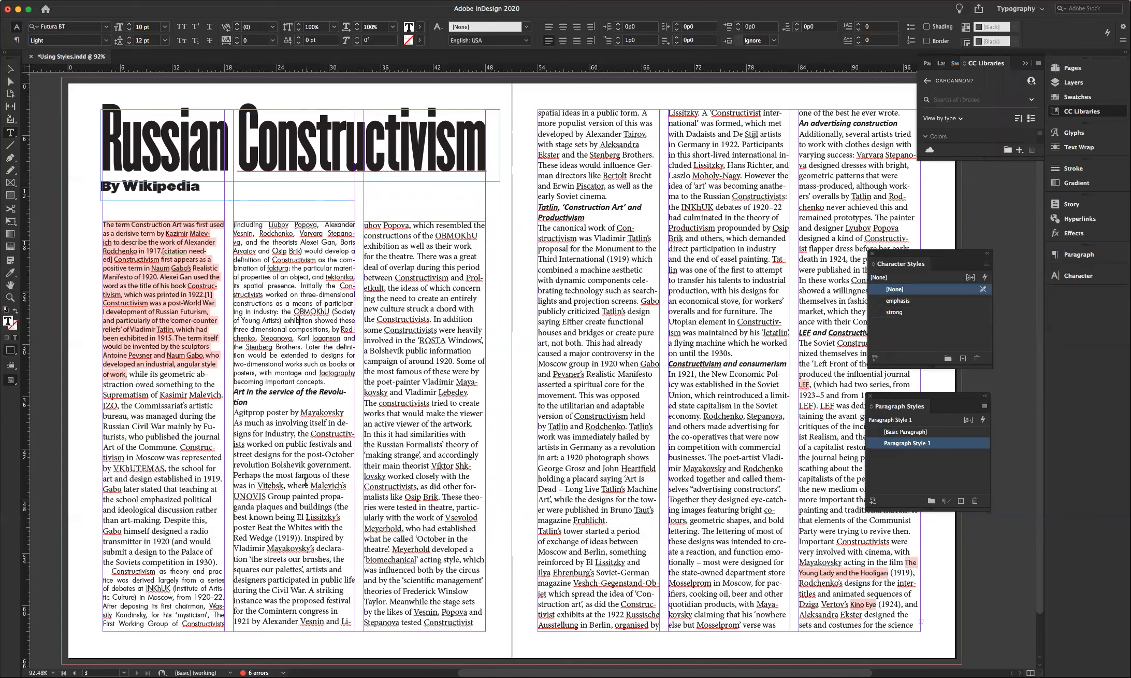
- Apply Paragraph Style 1 to the body text from the first column through column four
left_click_drag(151, 286, 167, 491)
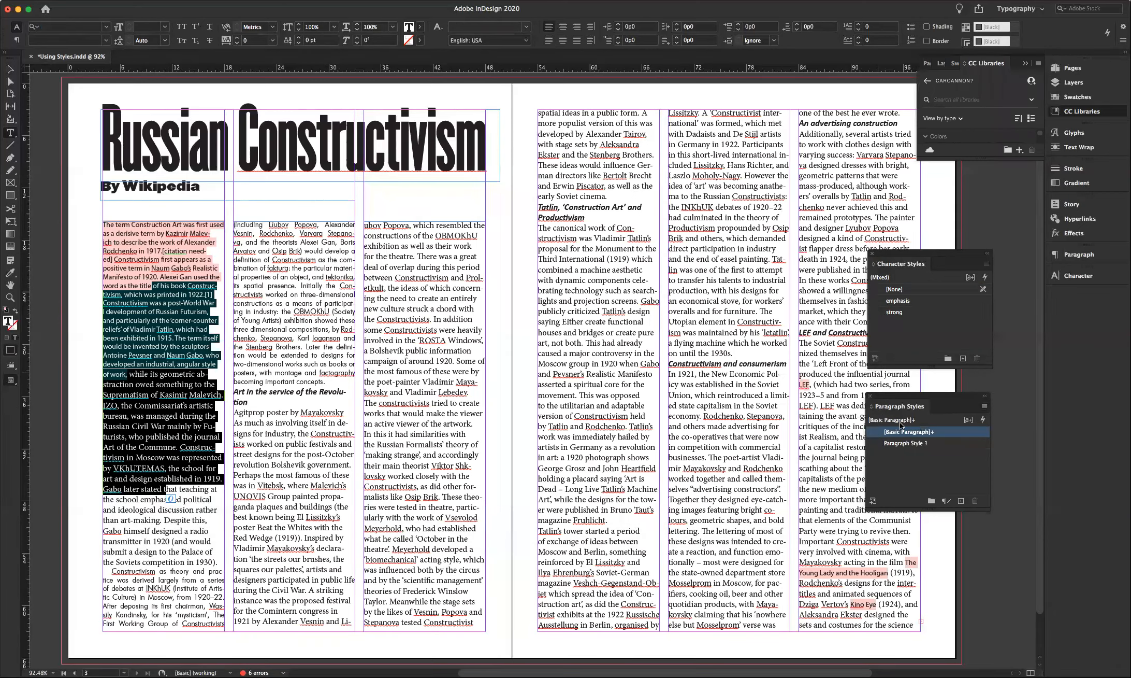
left_click(902, 443)
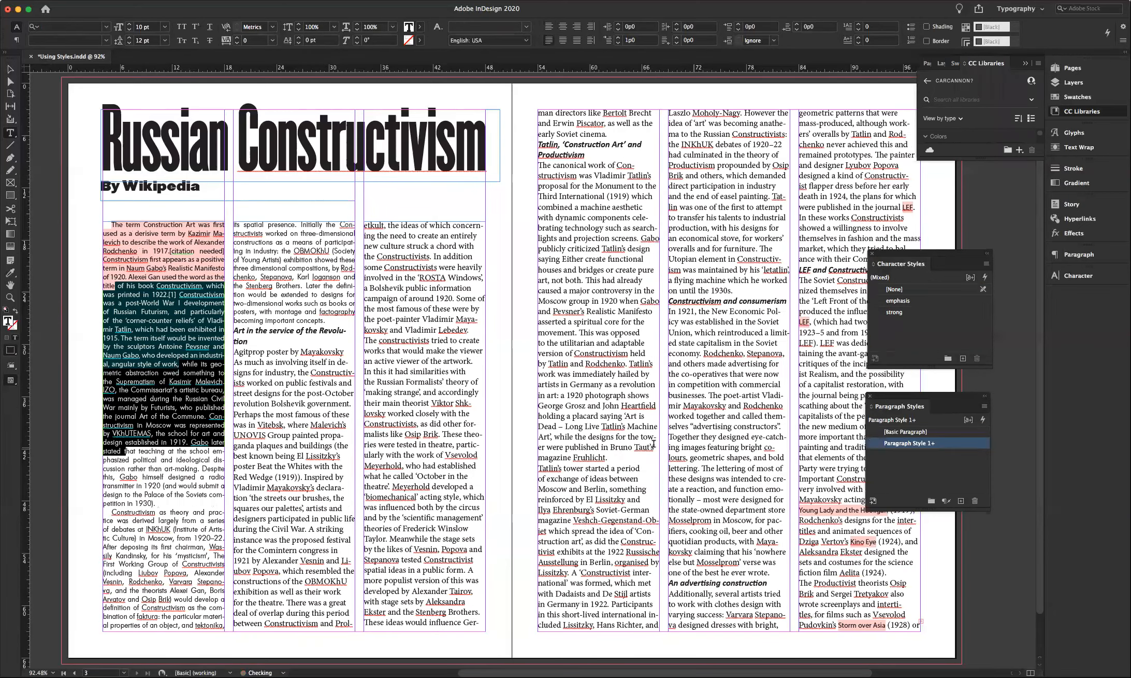
left_click(280, 373)
left_click(436, 508, "shift")
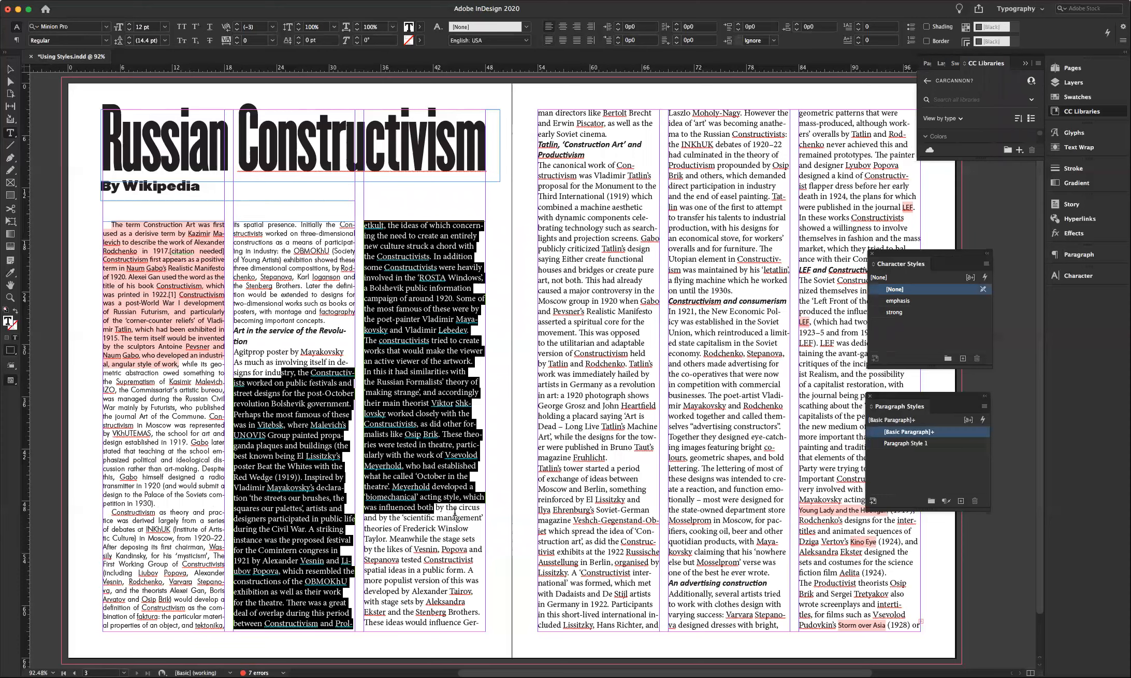
left_click(575, 134, "shift")
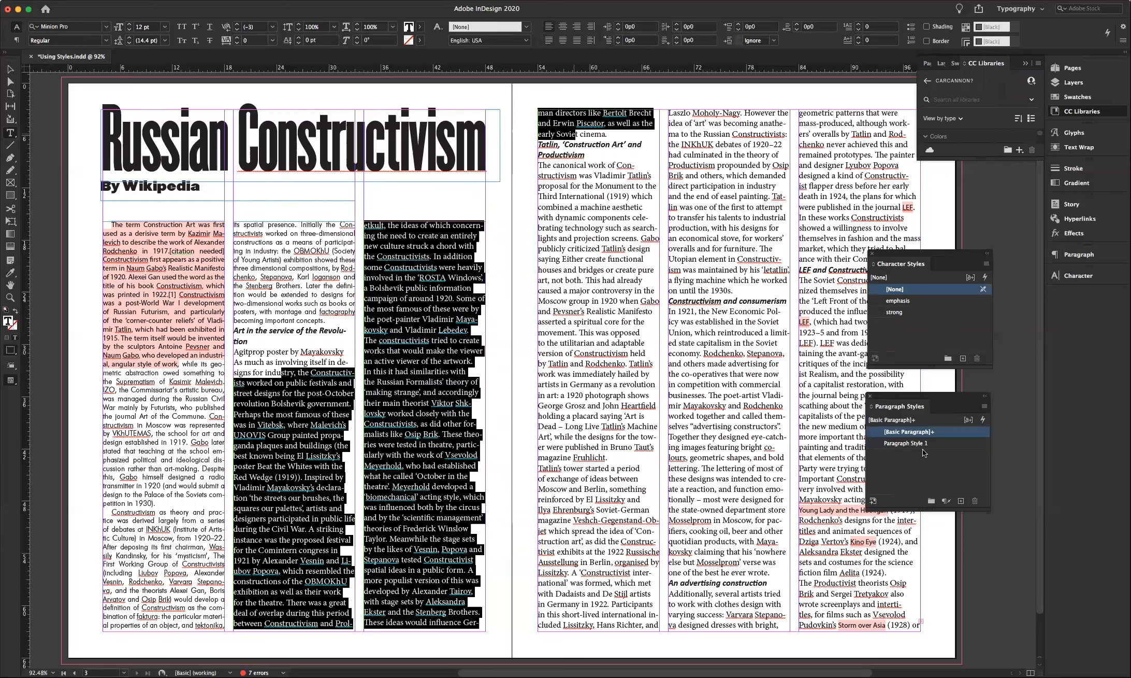
left_click(900, 443)
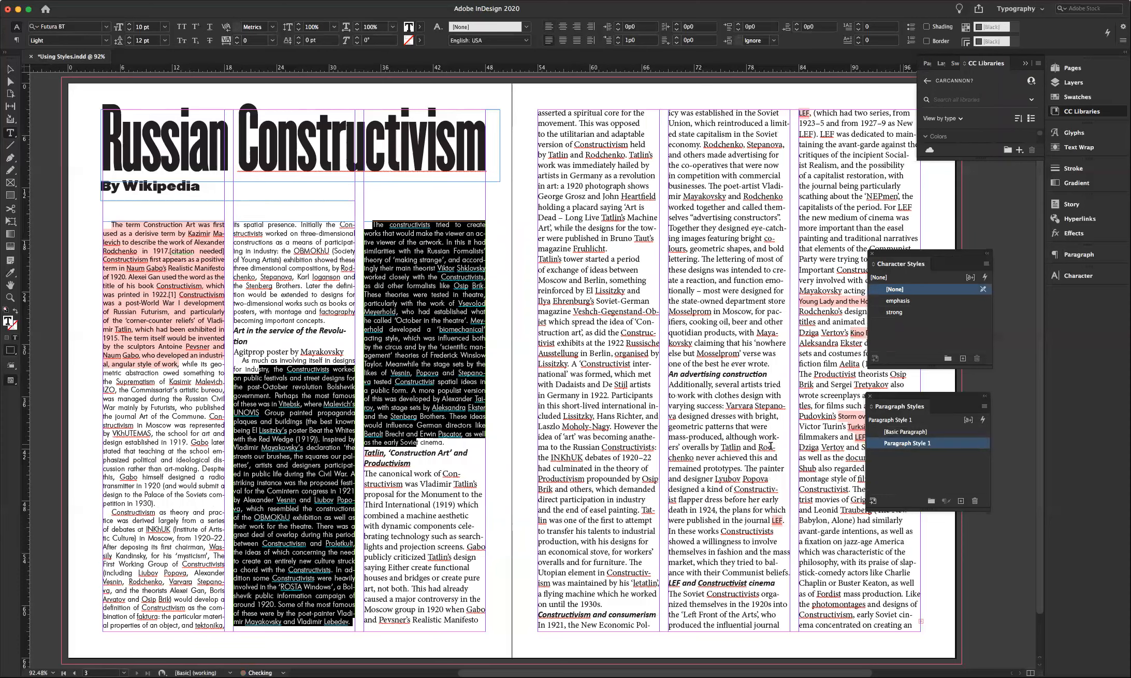
- Apply Paragraph Style 1 to the remaining unstyled text further down column four
left_click_drag(407, 473, 428, 483)
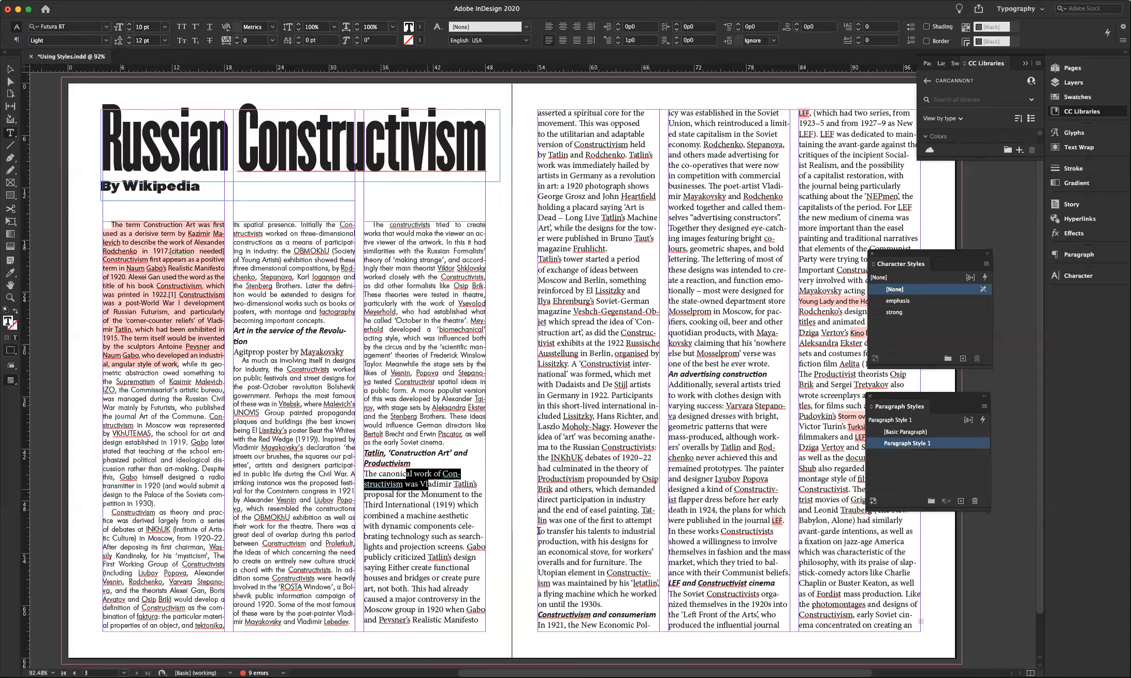
left_click(573, 576, "shift")
left_click(584, 604, "shift")
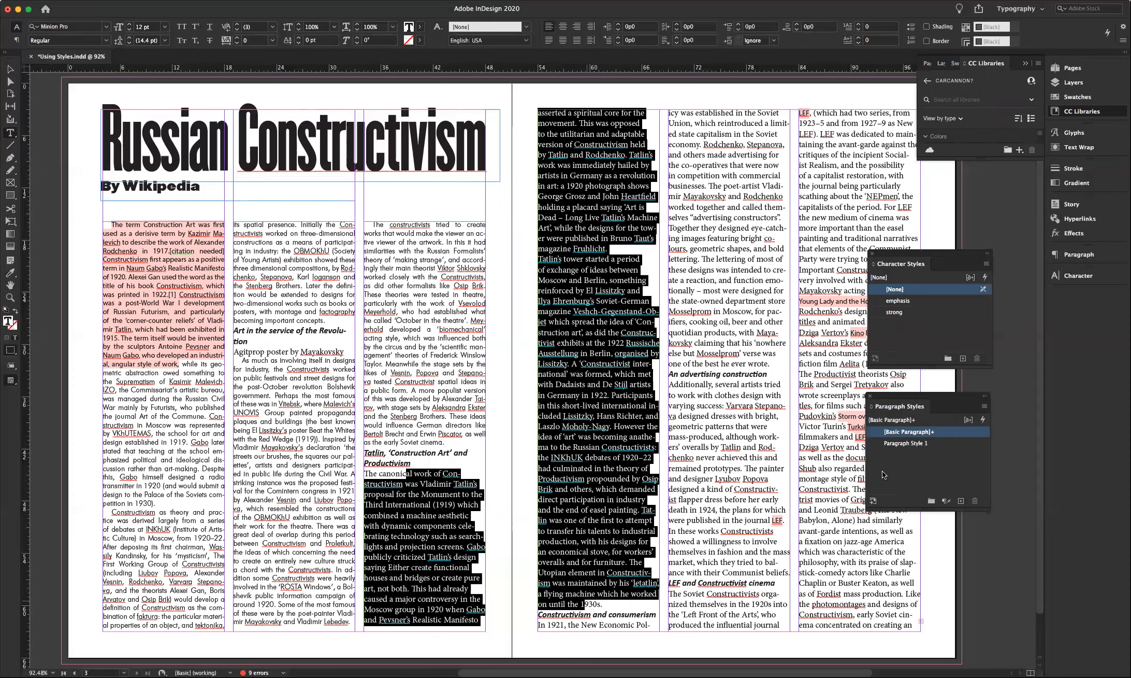
left_click(907, 443)
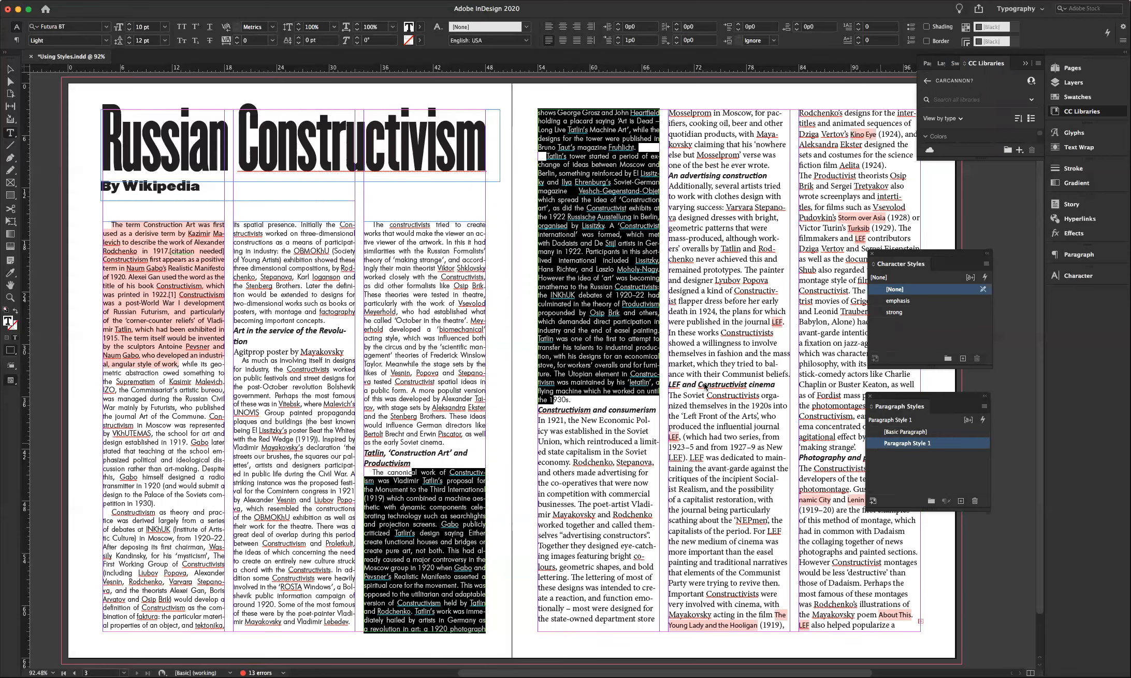
double_click(883, 444)
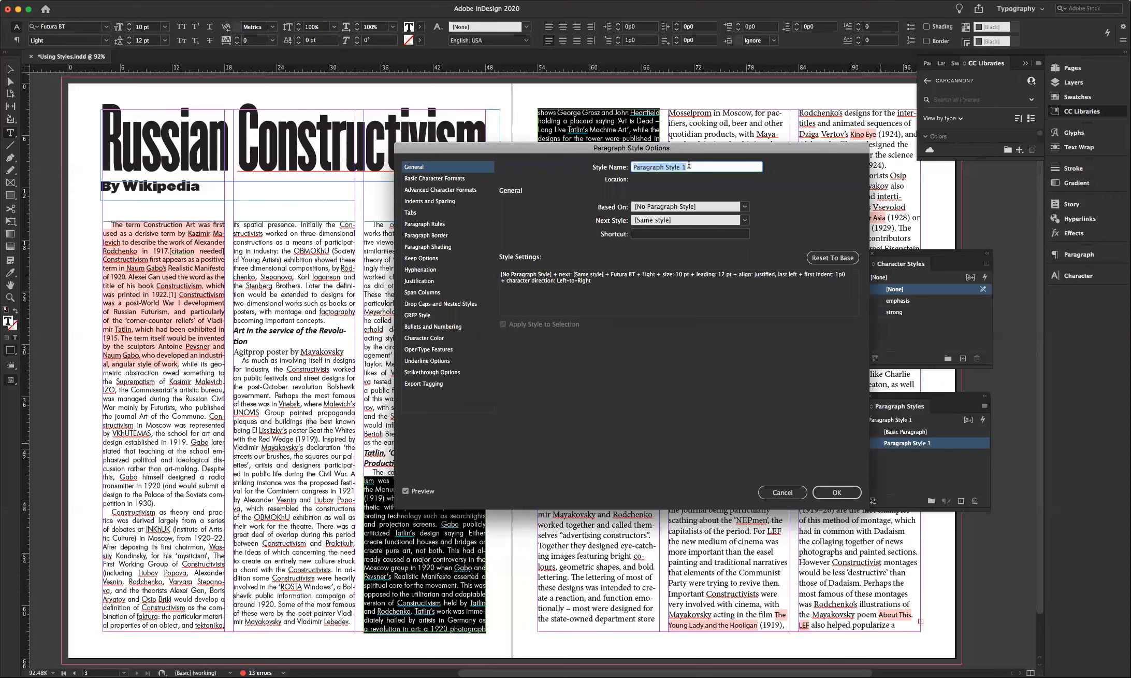
- Rename Paragraph Style 1 to Body and apply it to the unstyled text in columns 4–6
type("Body")
left_click(836, 493)
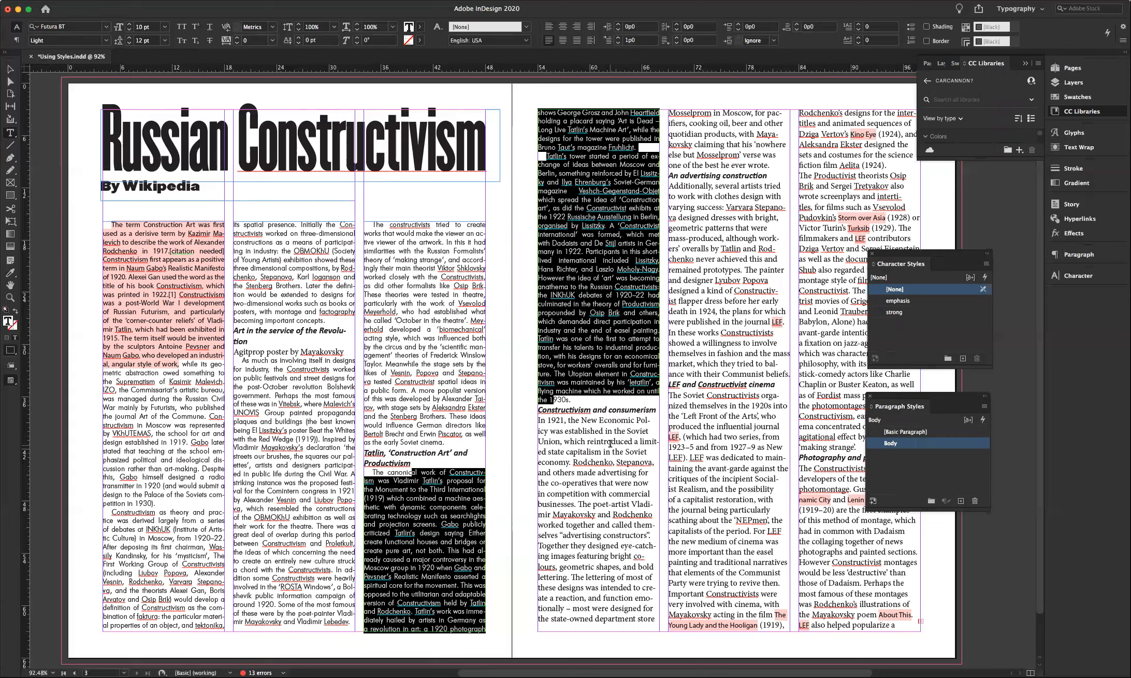
left_click(558, 422)
left_click(702, 374, "shift")
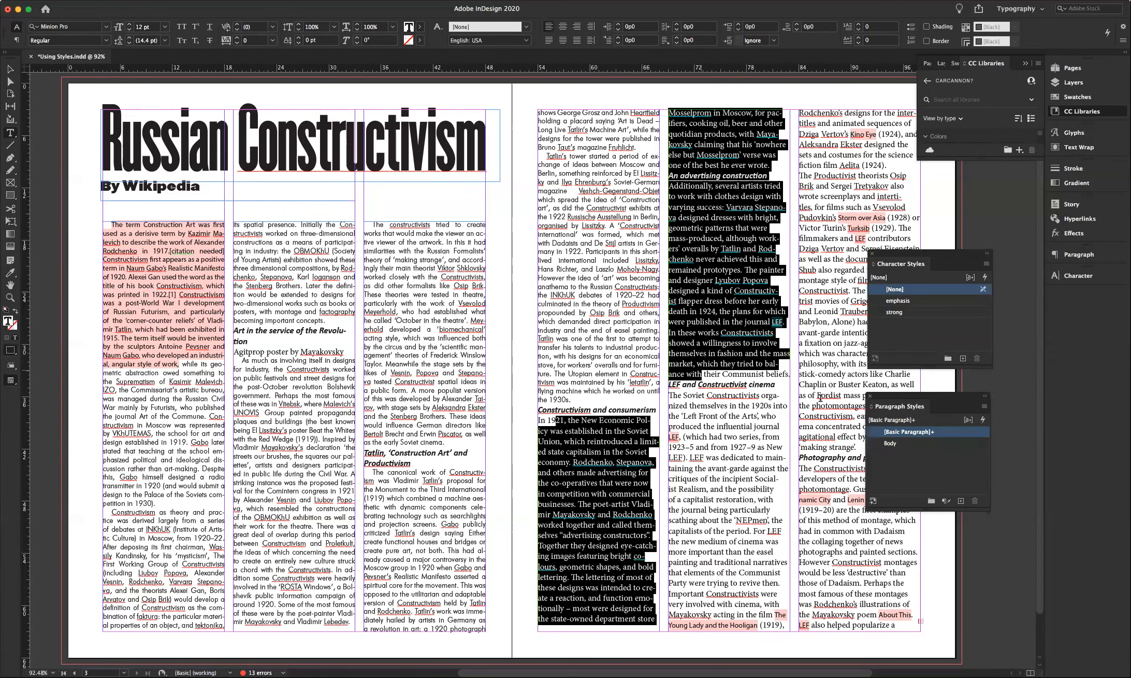
left_click(901, 443)
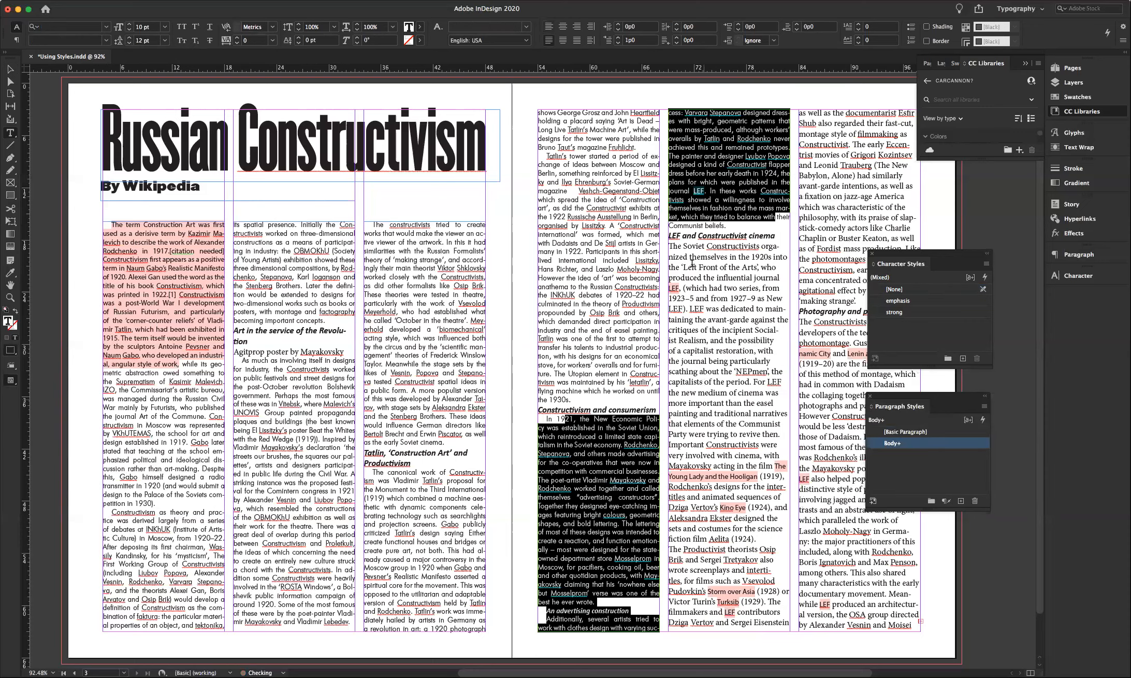
left_click(685, 245)
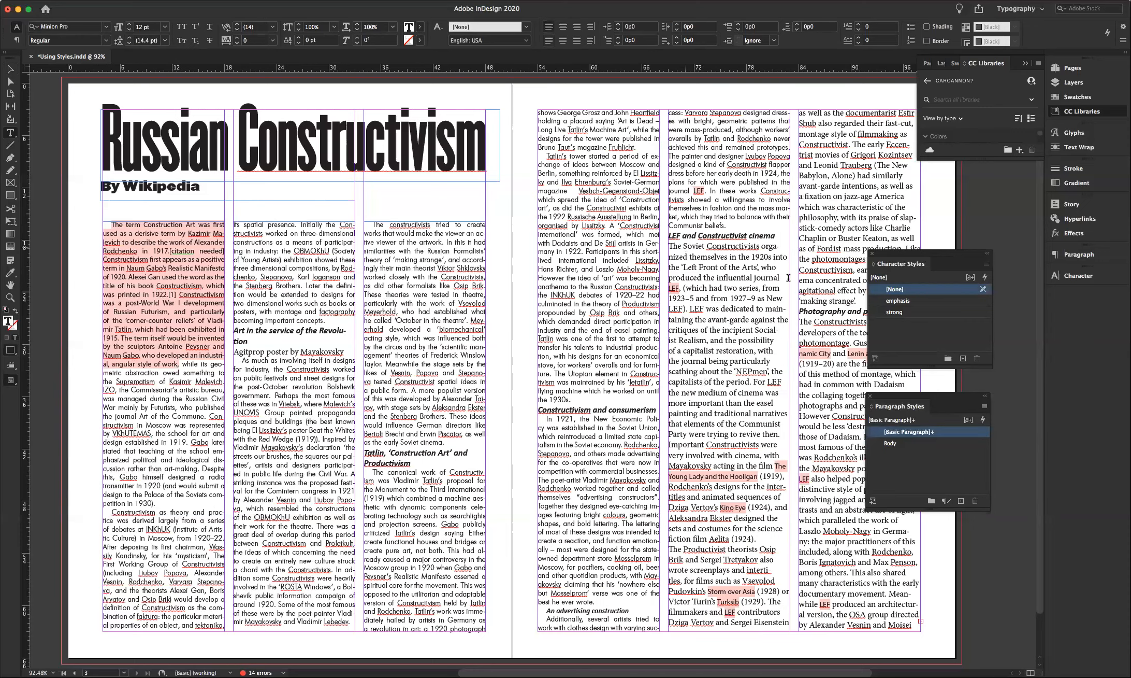
left_click(832, 300, "shift")
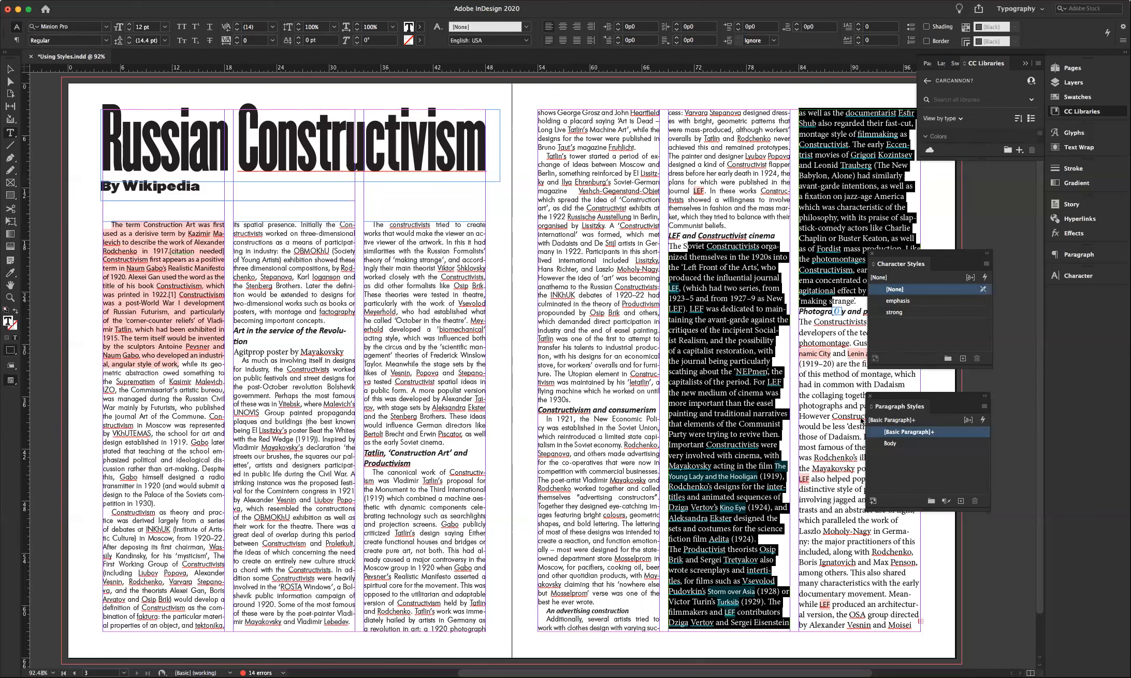
left_click(709, 277)
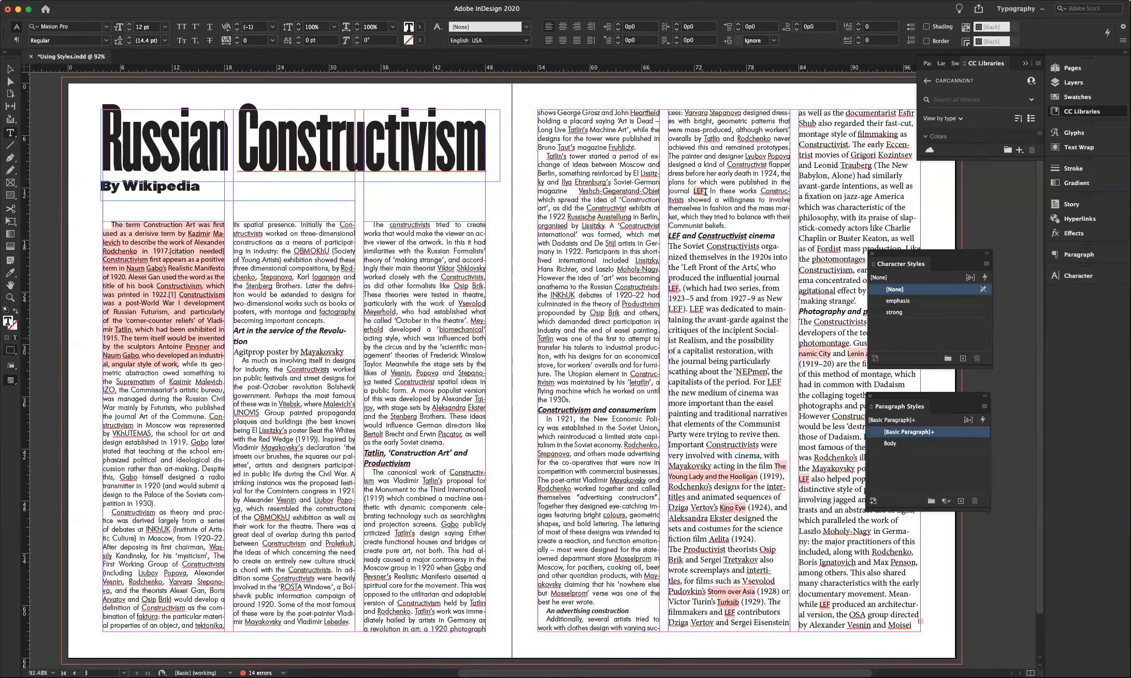
- Apply the emphasis character style to the film titles The Young Lady and the Hooligan and Kino Eye
left_click_drag(706, 190, 692, 191)
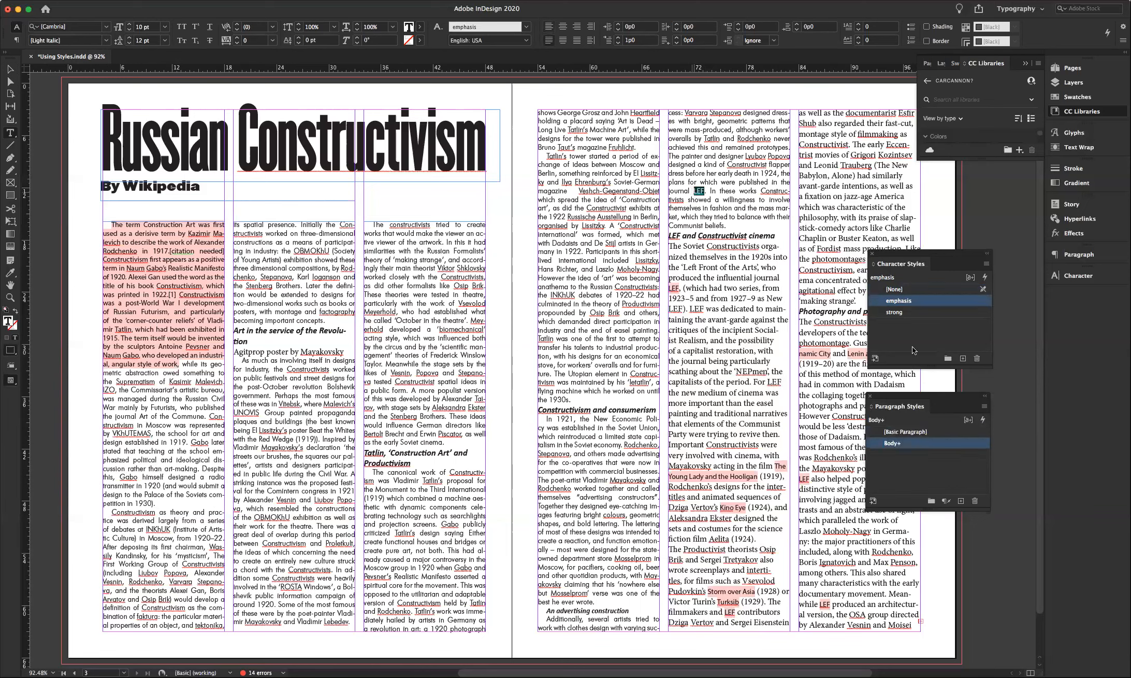
left_click(666, 288)
left_click_drag(665, 288, 670, 288)
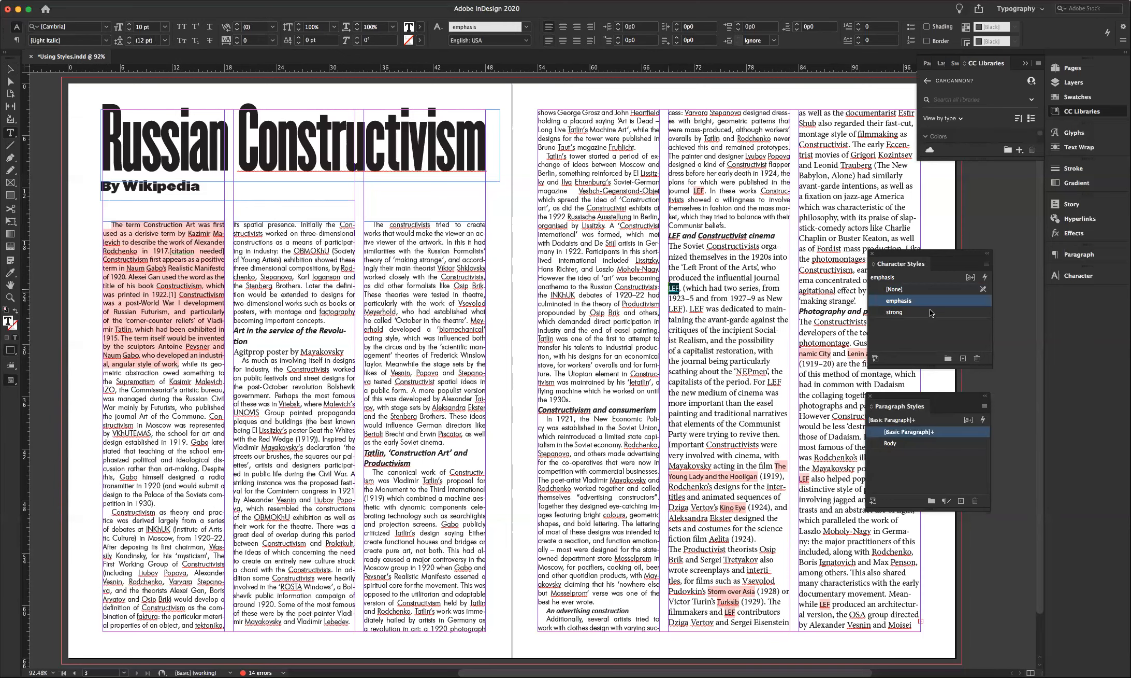
left_click(784, 464)
left_click_drag(785, 463, 792, 464)
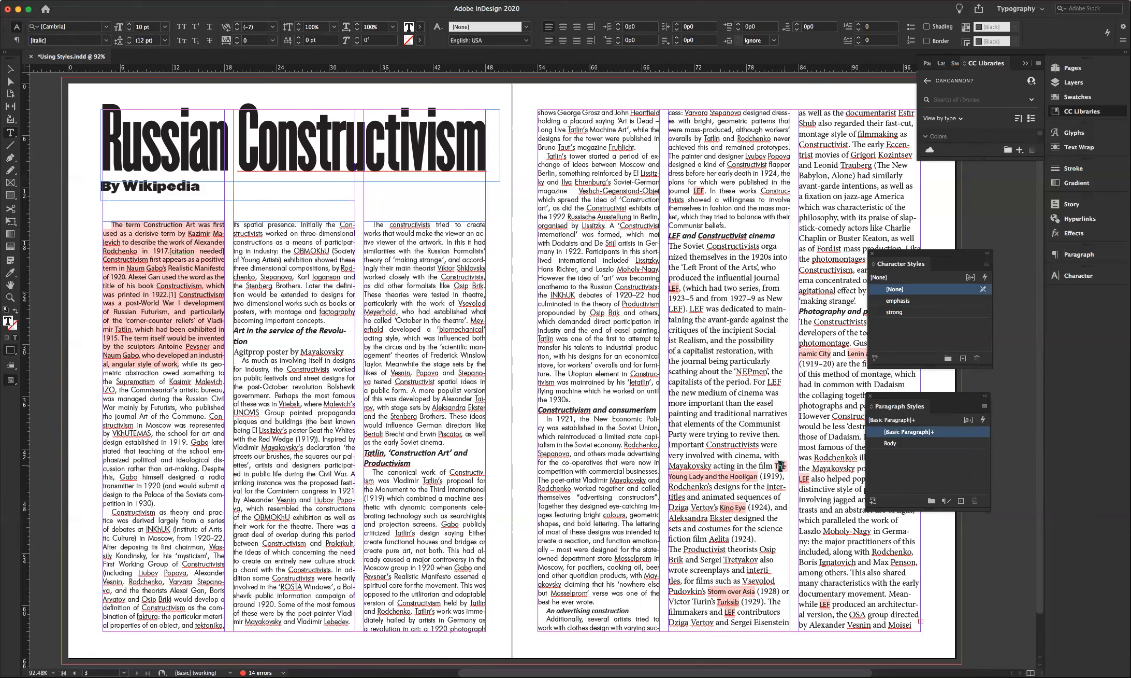
left_click(774, 465)
left_click(758, 475, "shift")
left_click(897, 301)
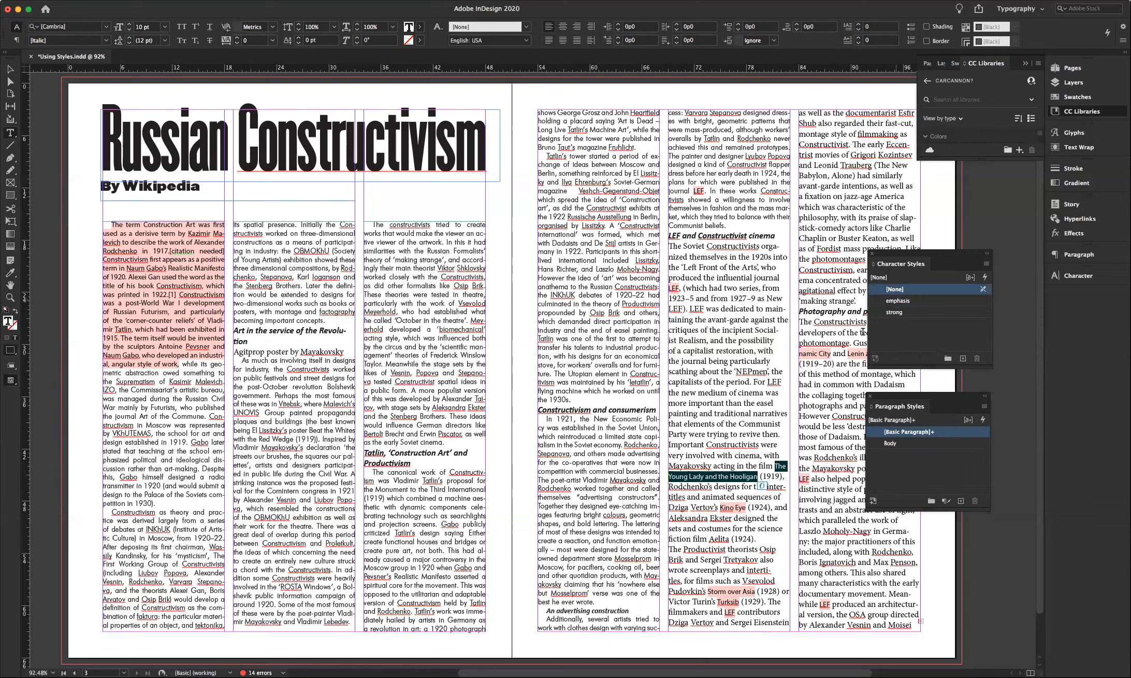
left_click(721, 507)
left_click(746, 508, "shift")
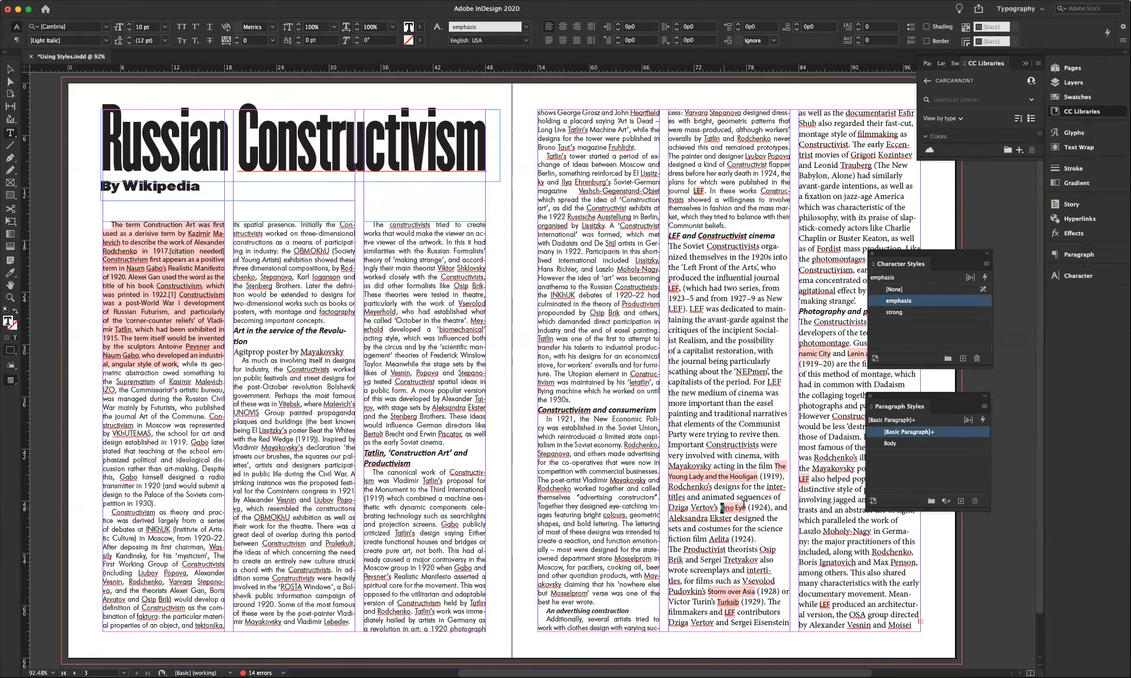
left_click(902, 301)
- Apply emphasis to Storm over Asia, Turksib and LEF in column 5
left_click_drag(747, 591, 756, 592)
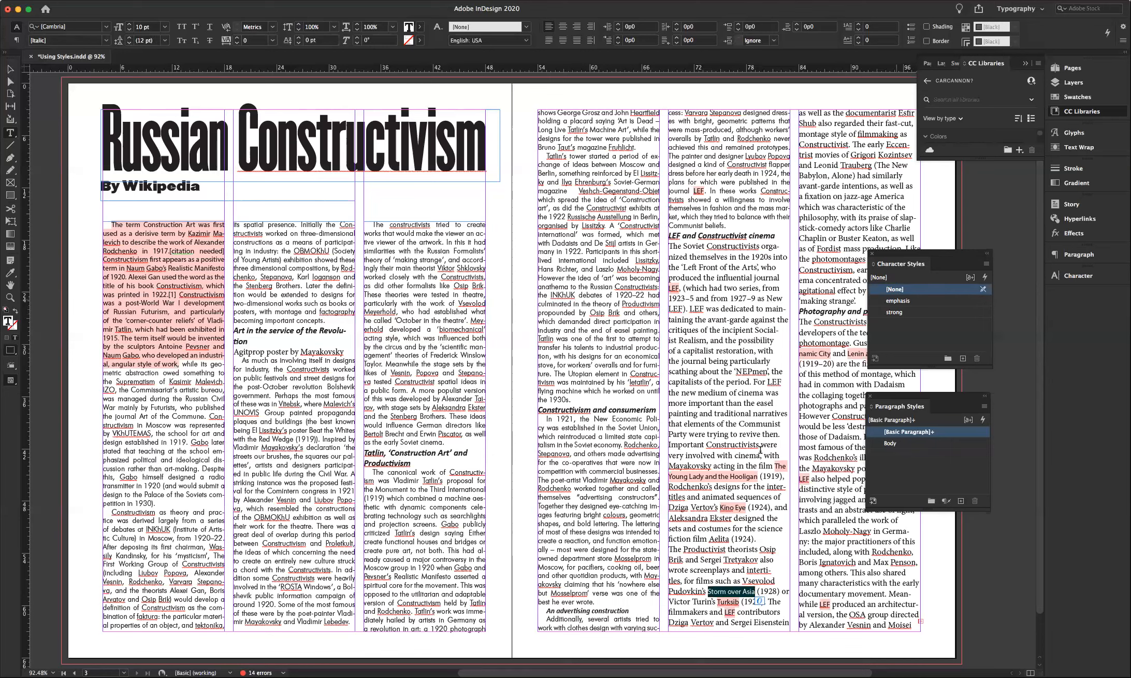
left_click(898, 301)
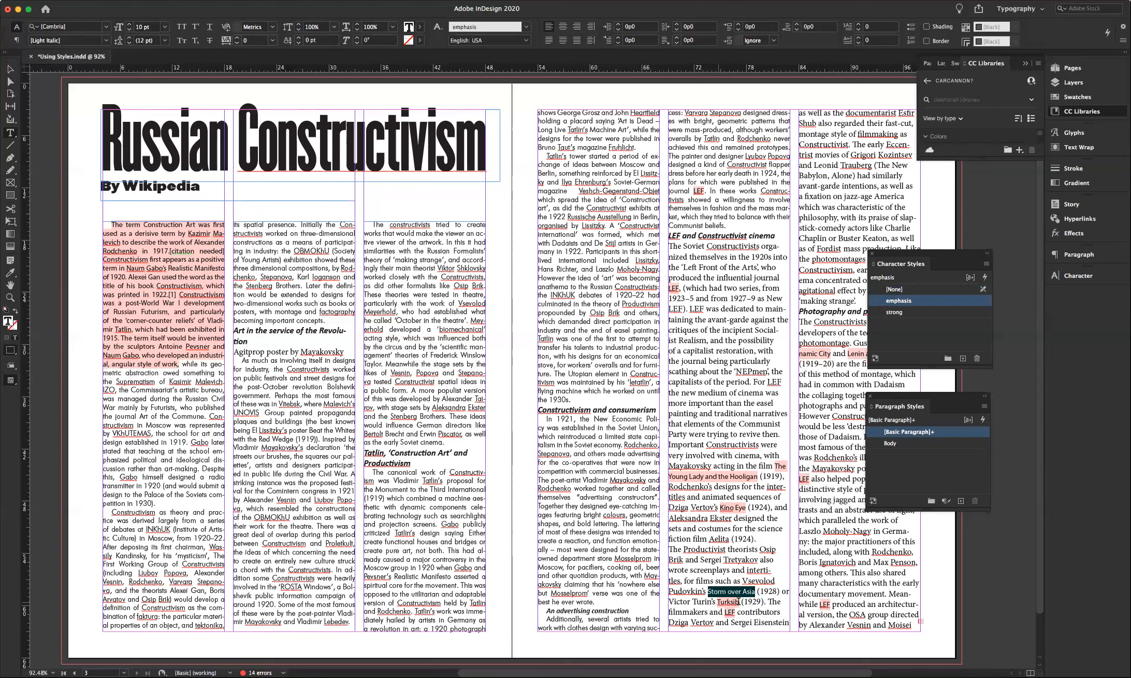
double_click(739, 601)
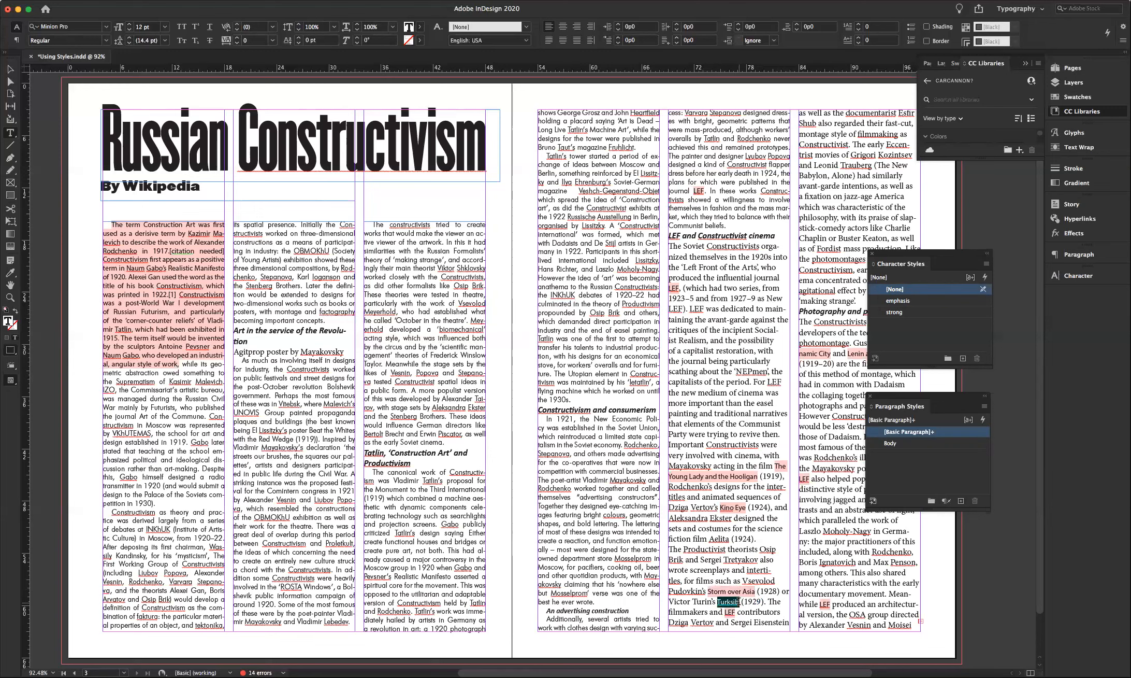
left_click(897, 302)
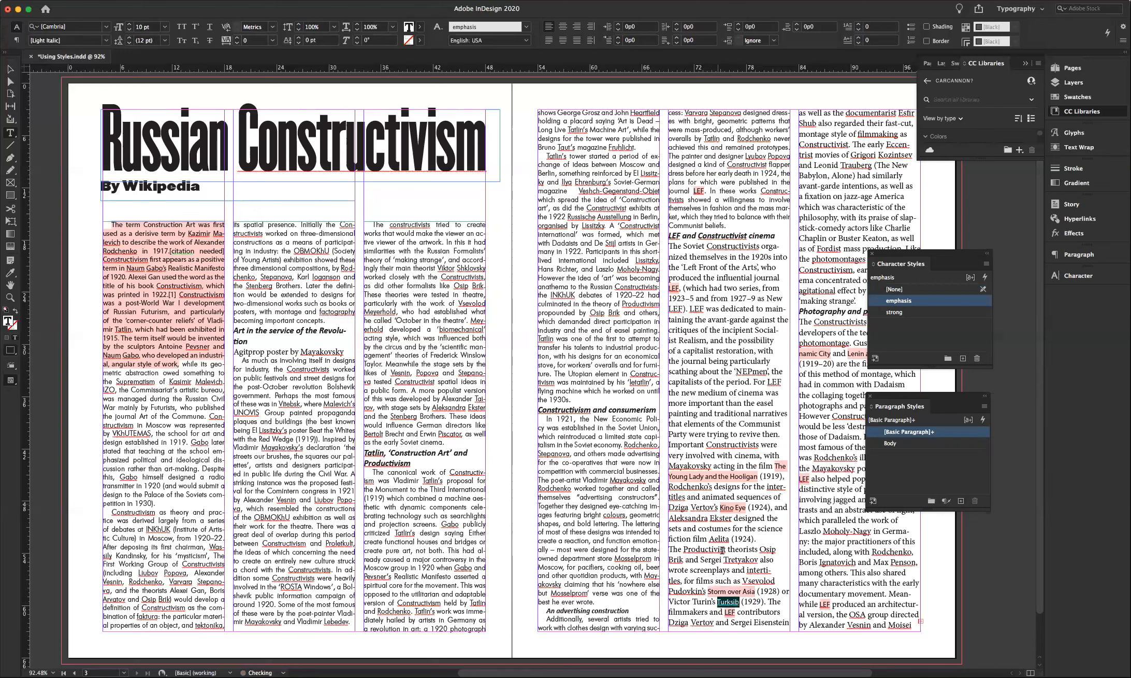
double_click(729, 611)
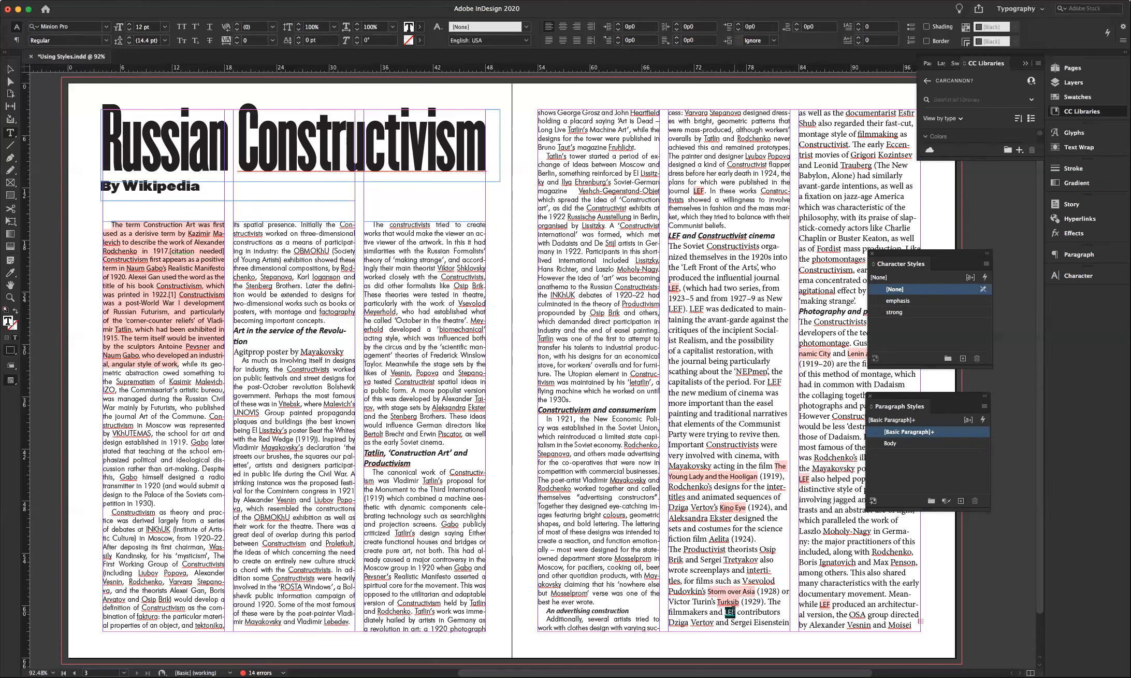
left_click(883, 301)
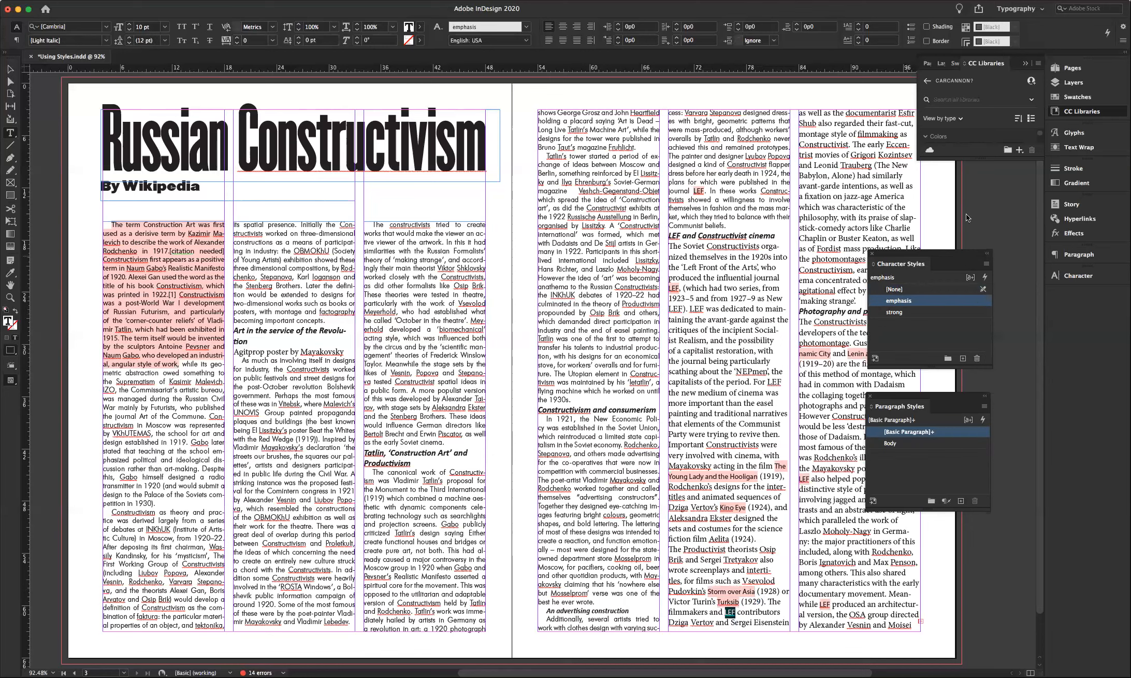
- Apply emphasis to Dynamic City, Lenin and Electrification, About This and LEF in the right column
left_click_drag(951, 251, 1018, 216)
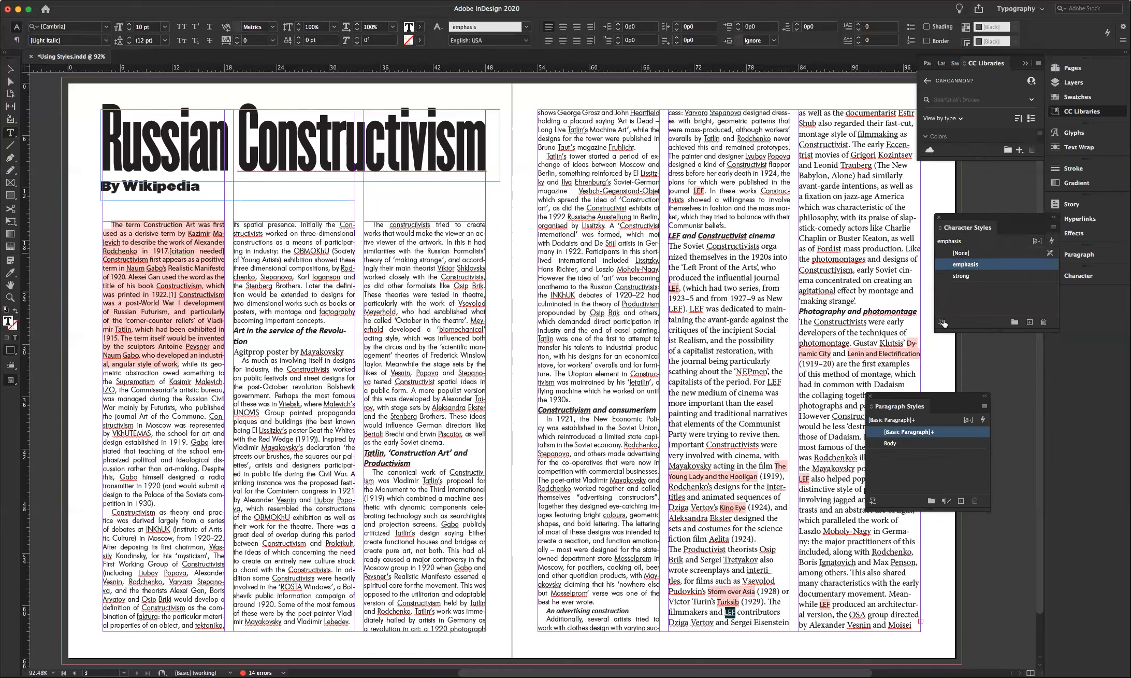
left_click_drag(914, 348, 831, 354)
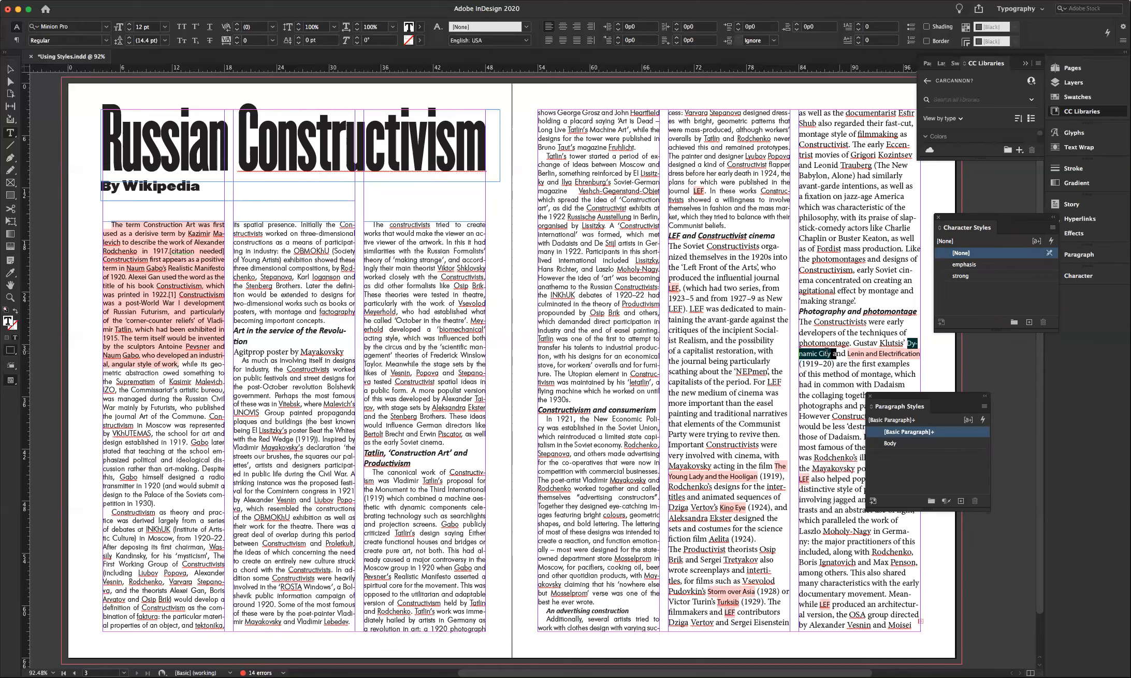
left_click(965, 264)
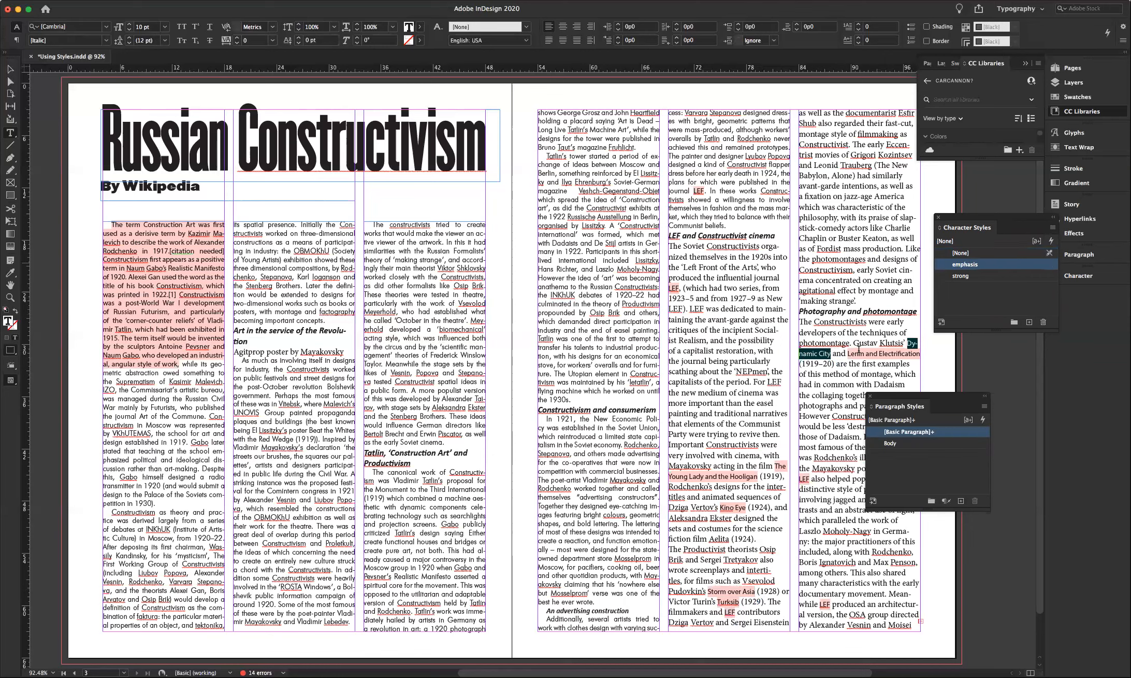
left_click_drag(848, 353, 921, 353)
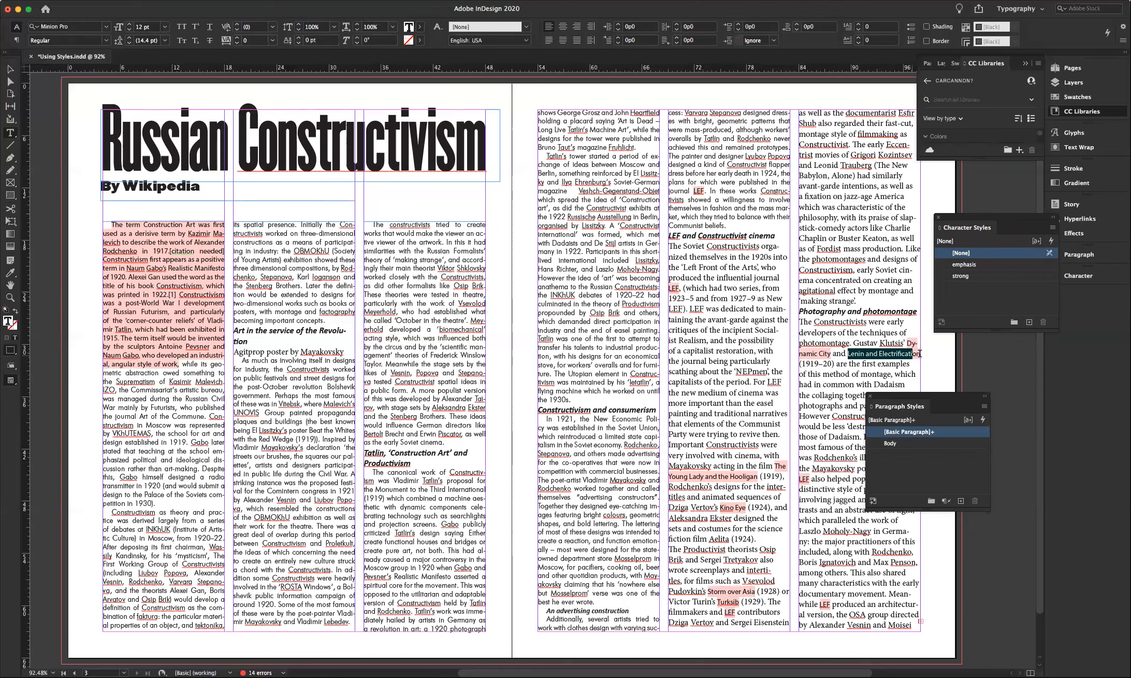
left_click(958, 265)
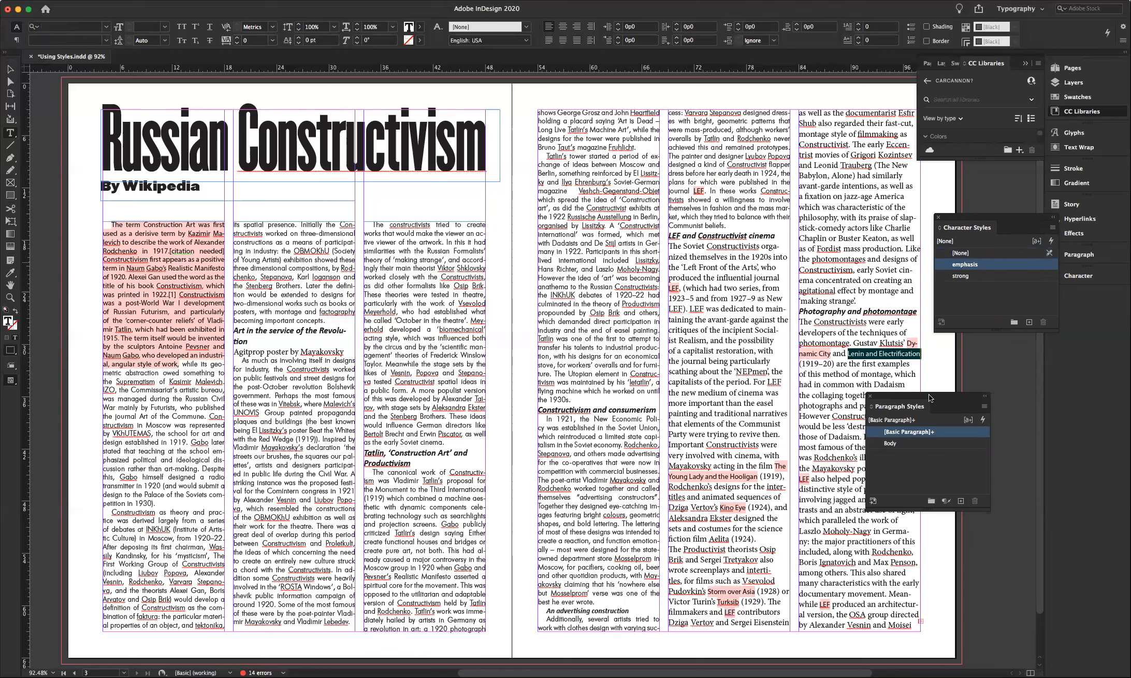
left_click_drag(928, 393, 1026, 383)
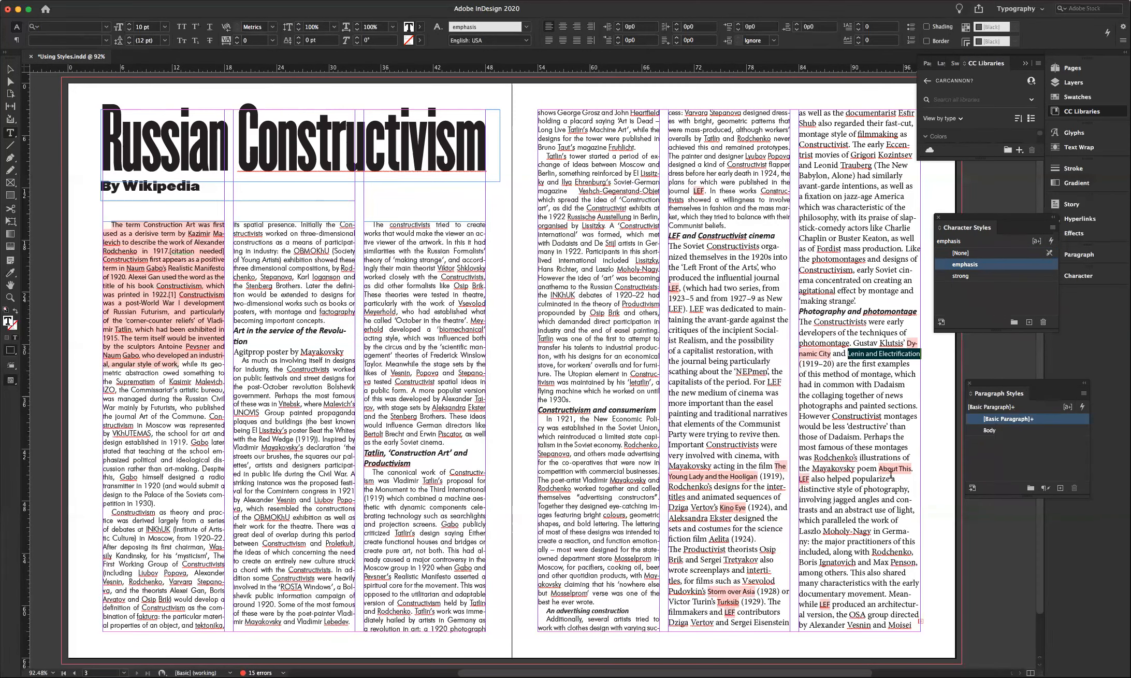
left_click_drag(880, 469, 913, 468)
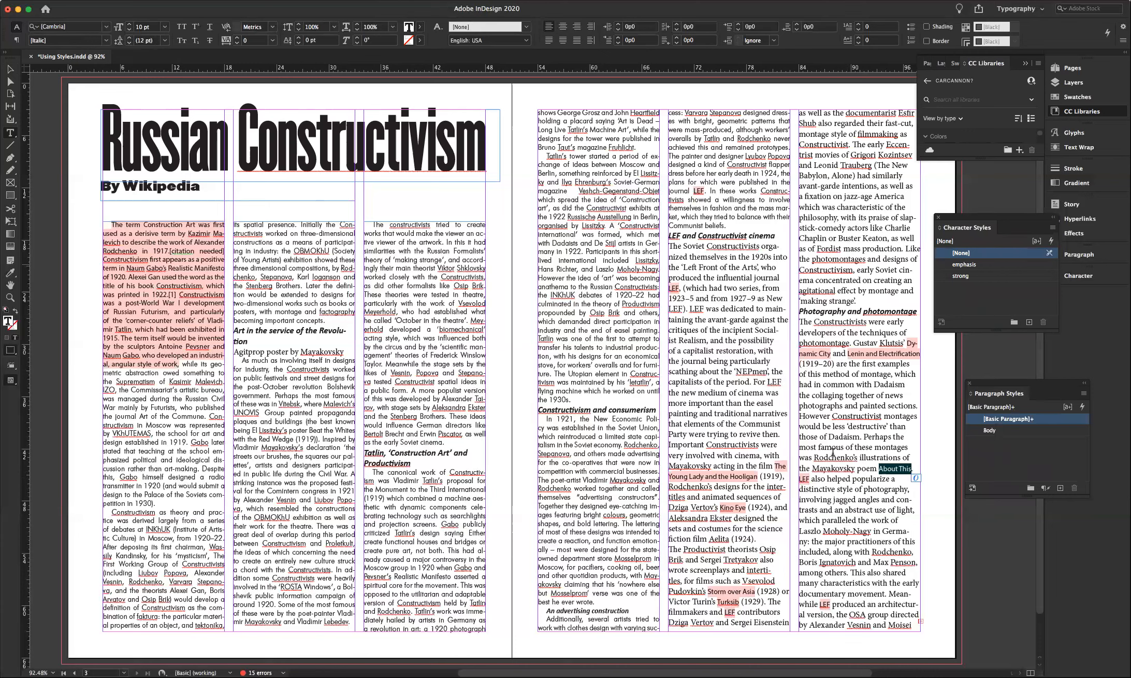
left_click(965, 264)
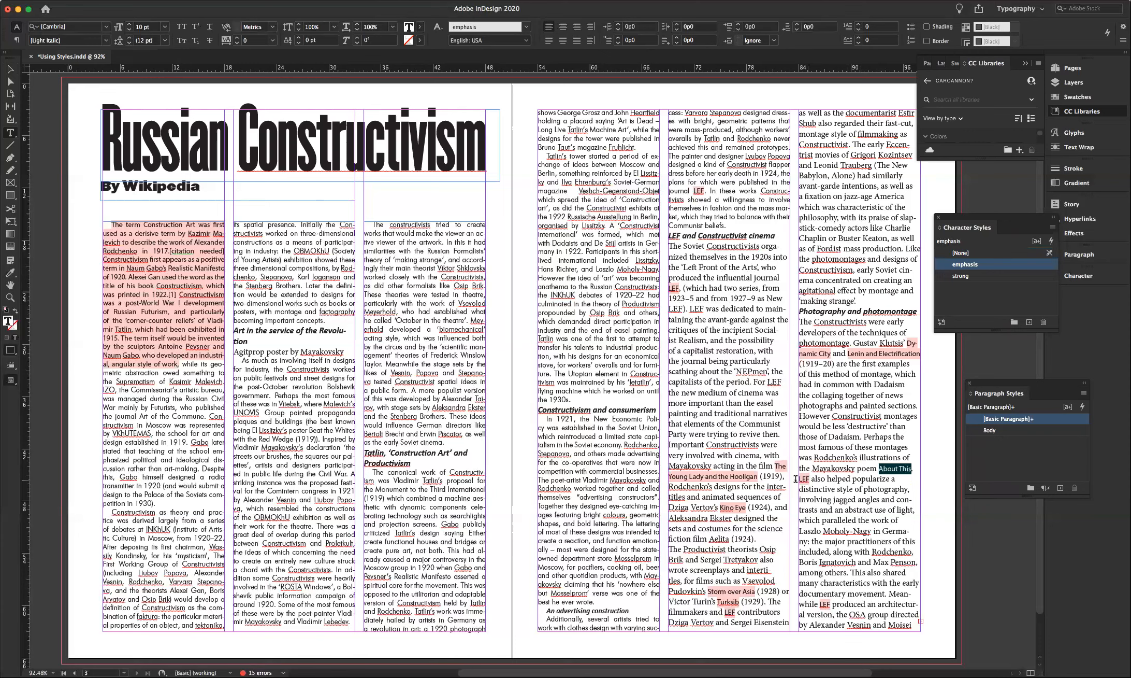
double_click(804, 478)
left_click(956, 263)
double_click(824, 604)
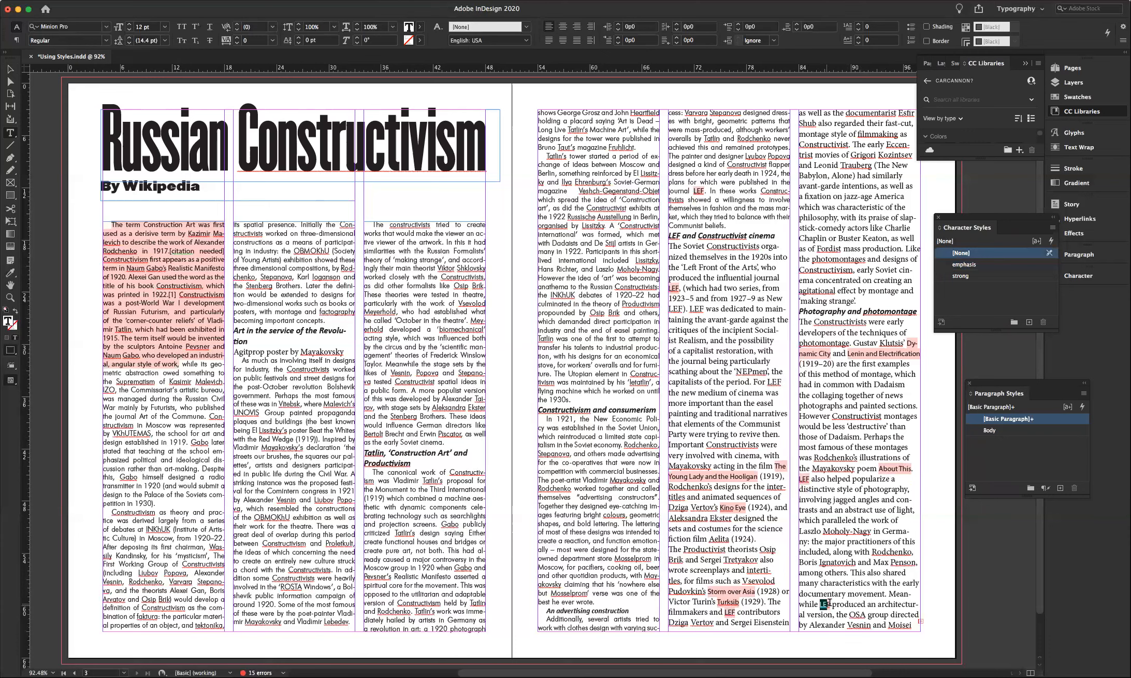
left_click(964, 264)
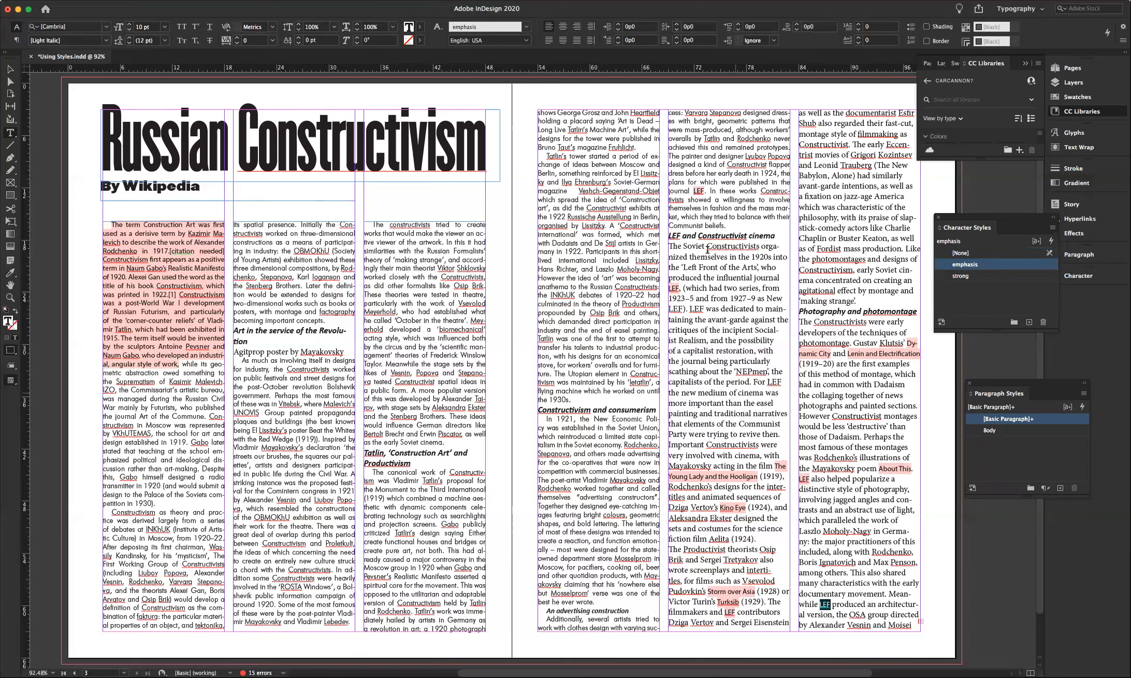
- Set the Soviet Constructivists text and the rest of the right column in the Body paragraph style
left_click_drag(711, 256, 710, 267)
left_click(839, 300, "shift")
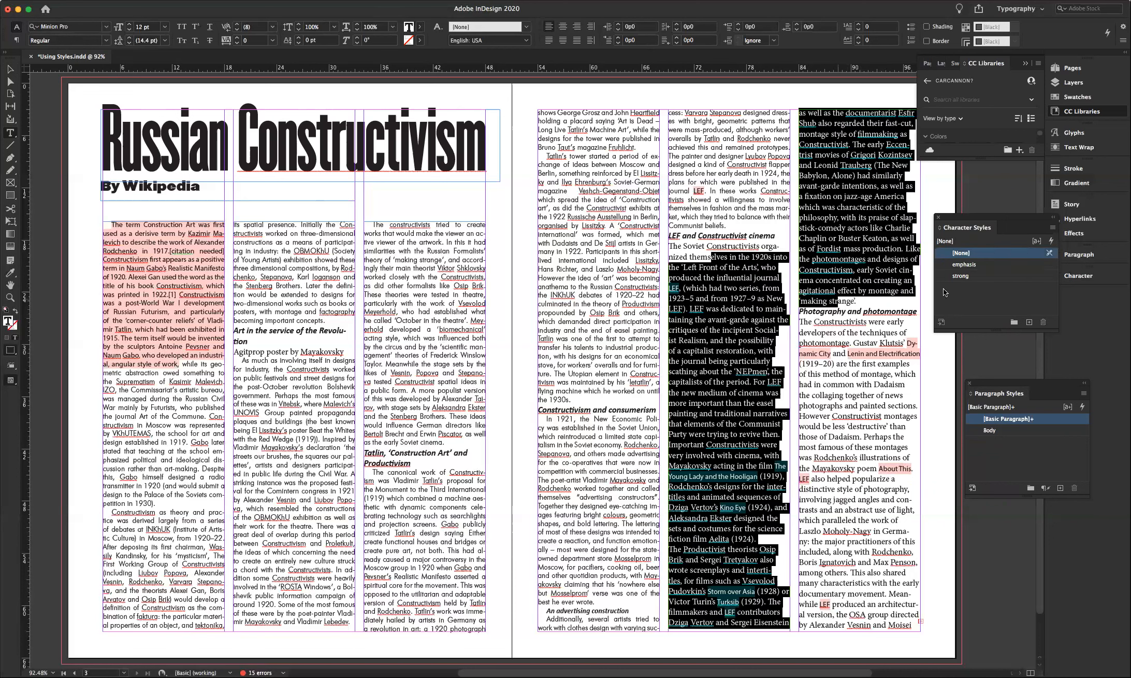
left_click(989, 430)
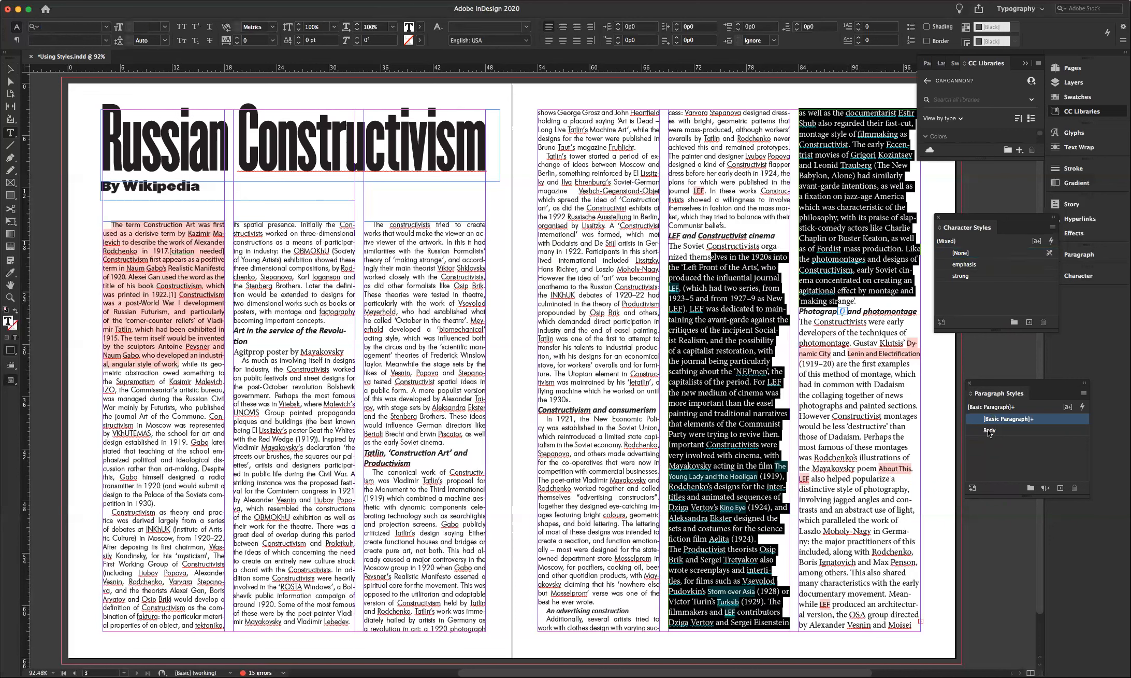
left_click_drag(800, 142, 843, 455)
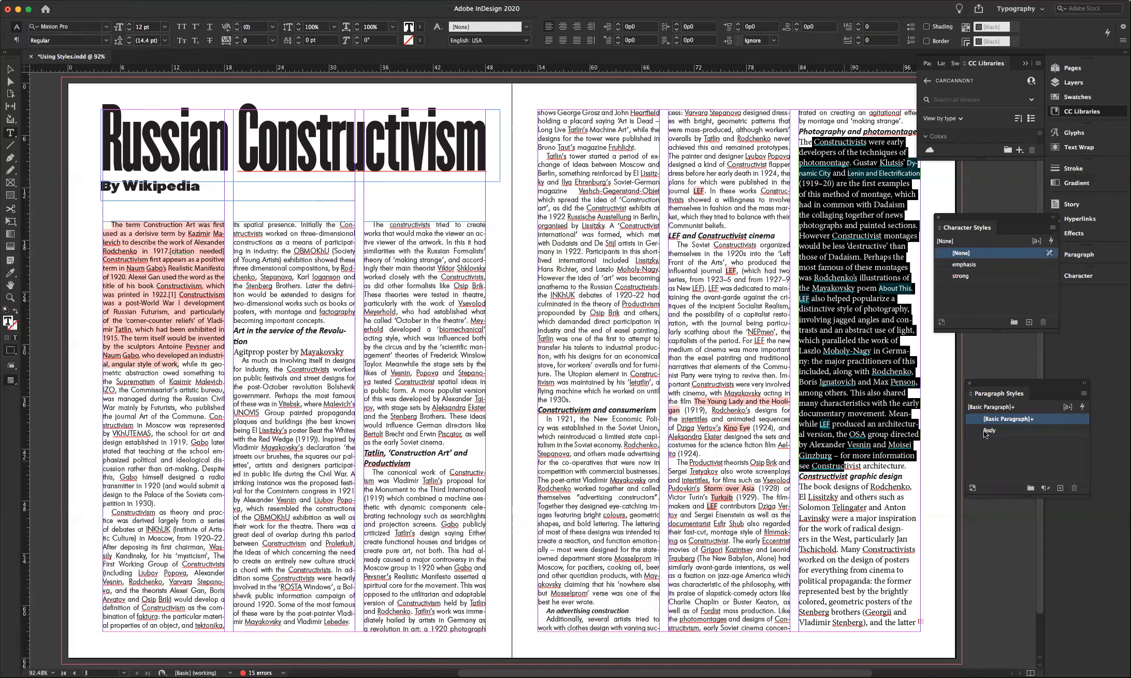
left_click(987, 431)
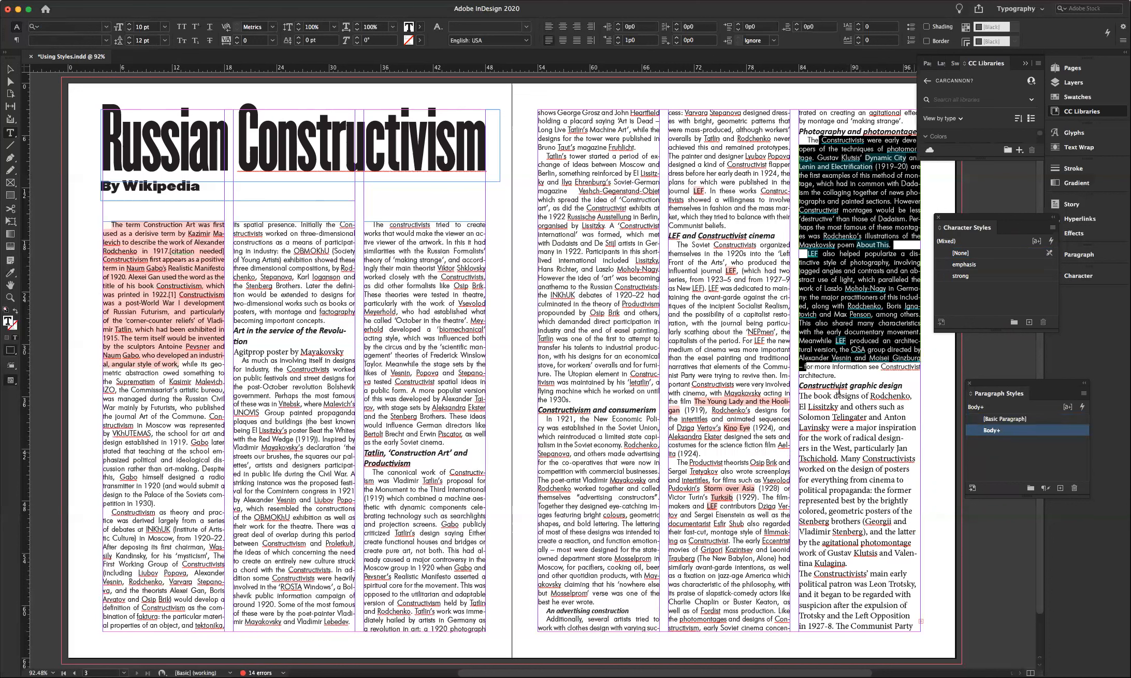
left_click_drag(828, 395, 879, 625)
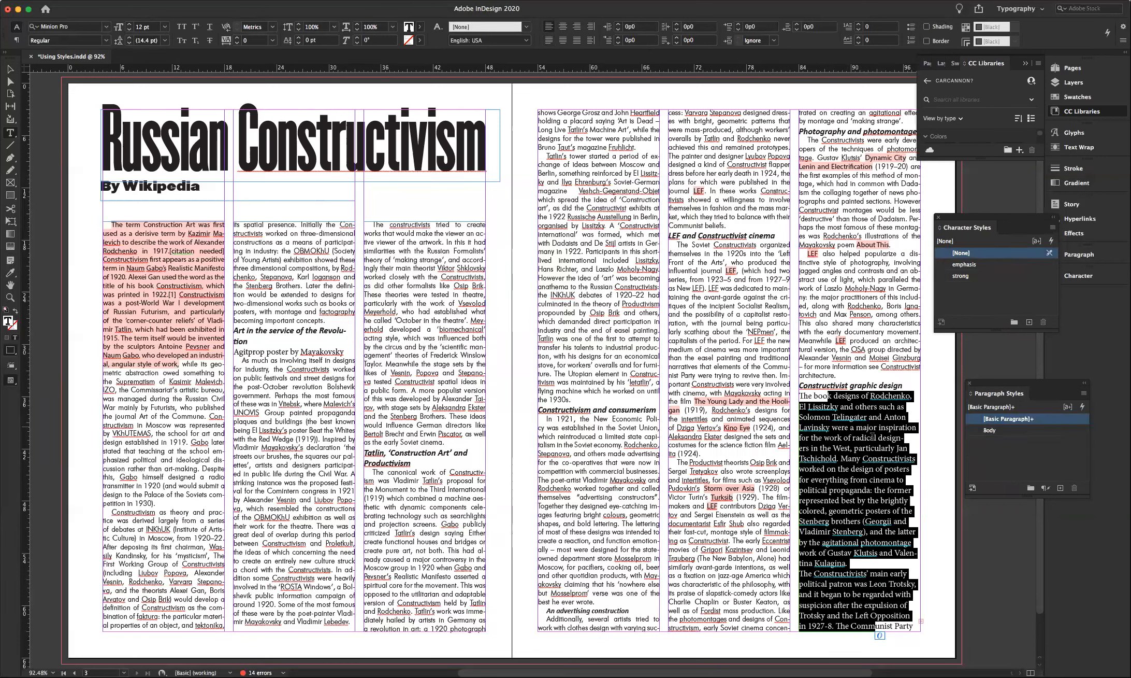
left_click(990, 430)
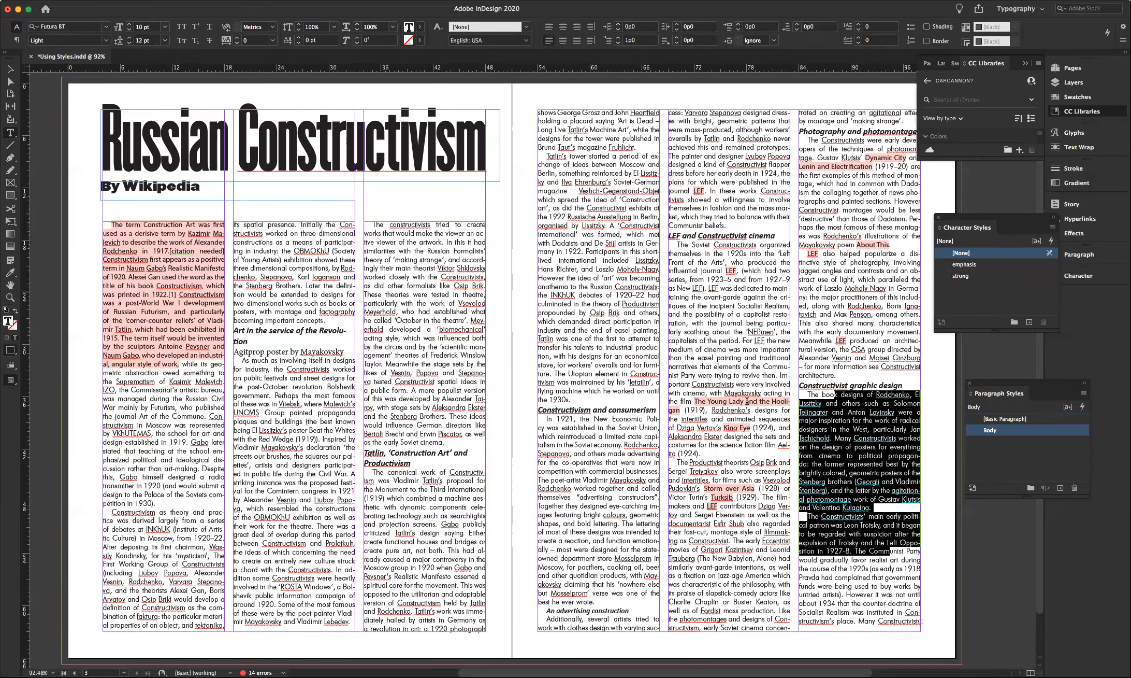
left_click(747, 401)
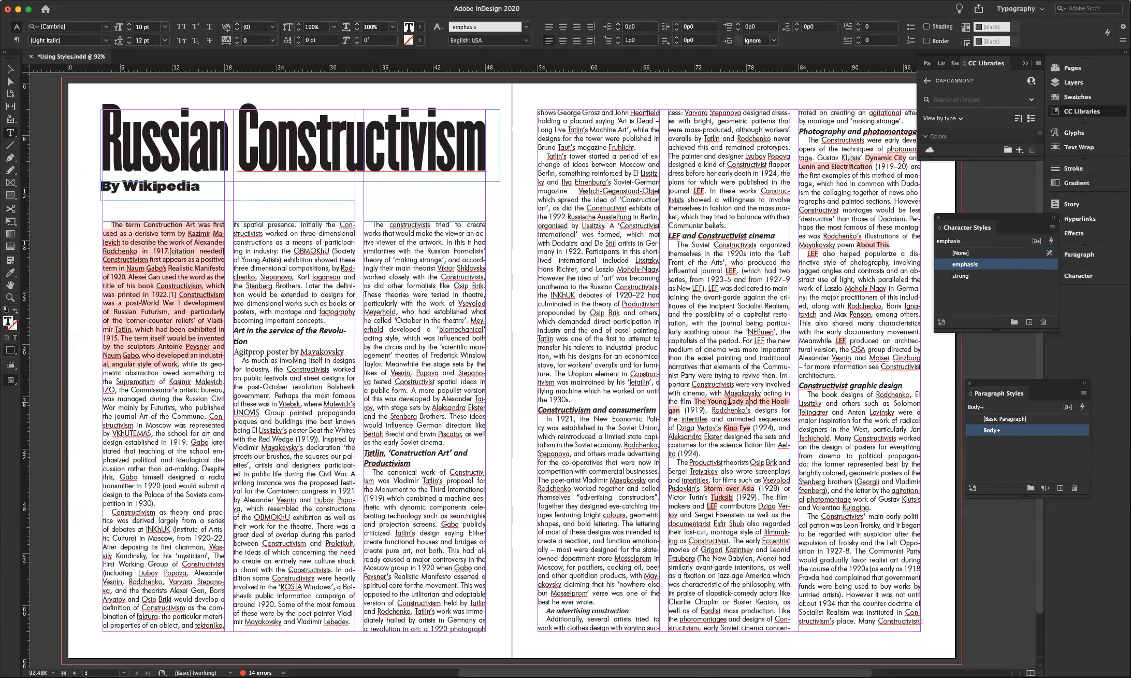
double_click(954, 265)
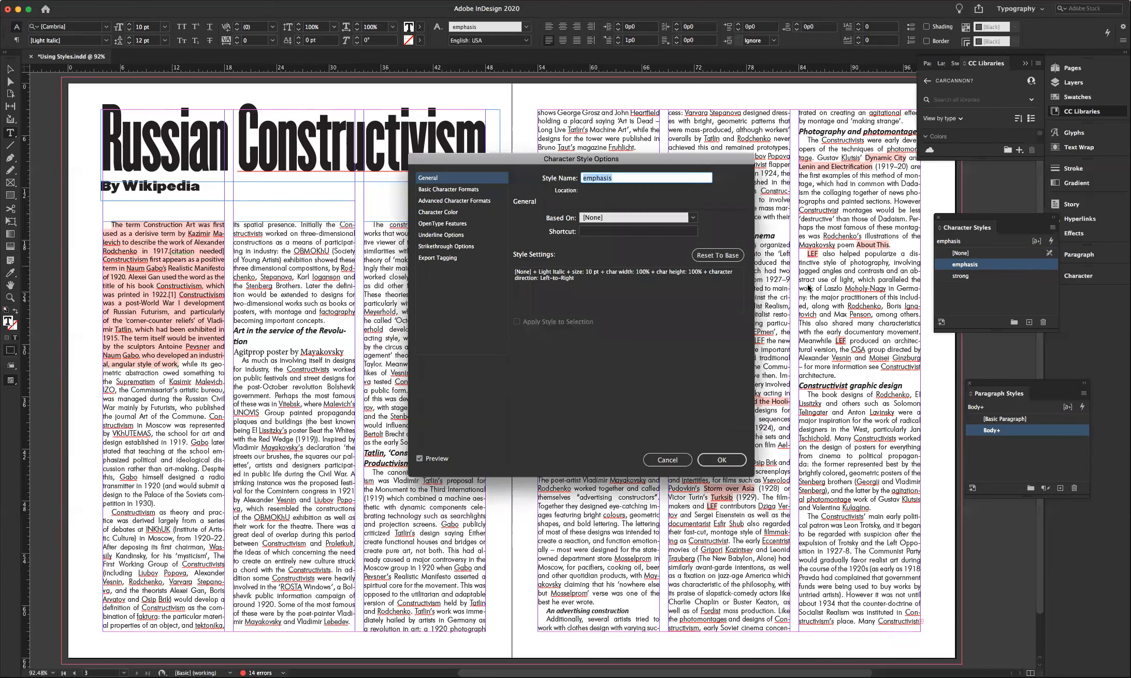
- Change the emphasis character style's font family to Futura BT
left_click(442, 190)
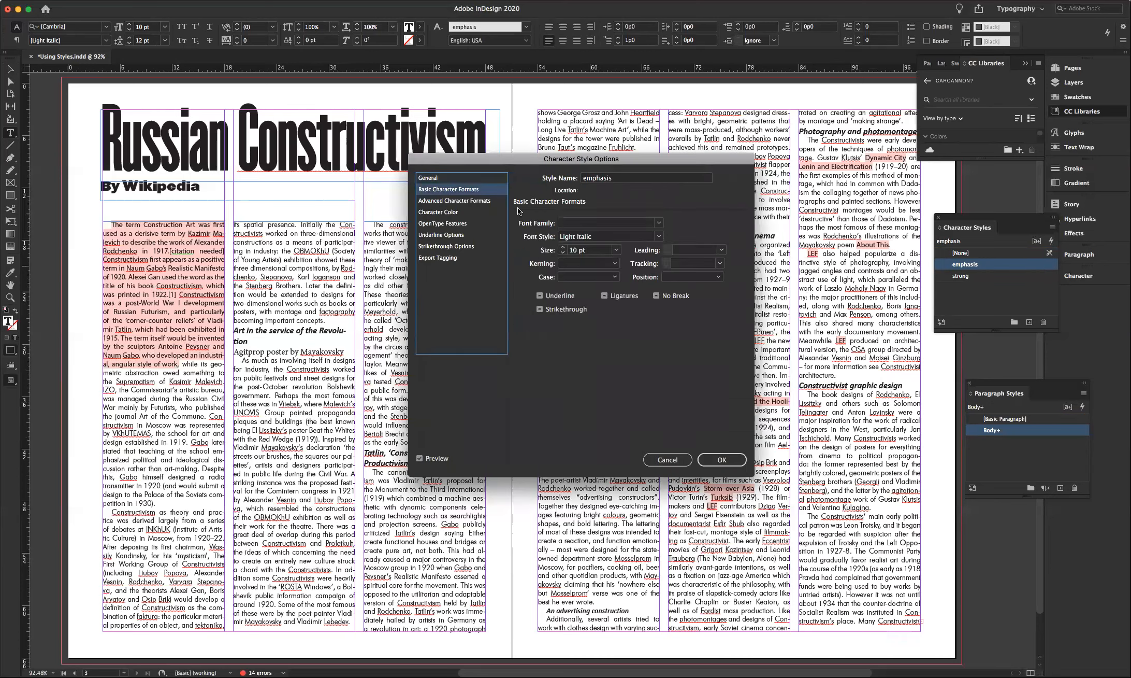
left_click(658, 223)
left_click(622, 234)
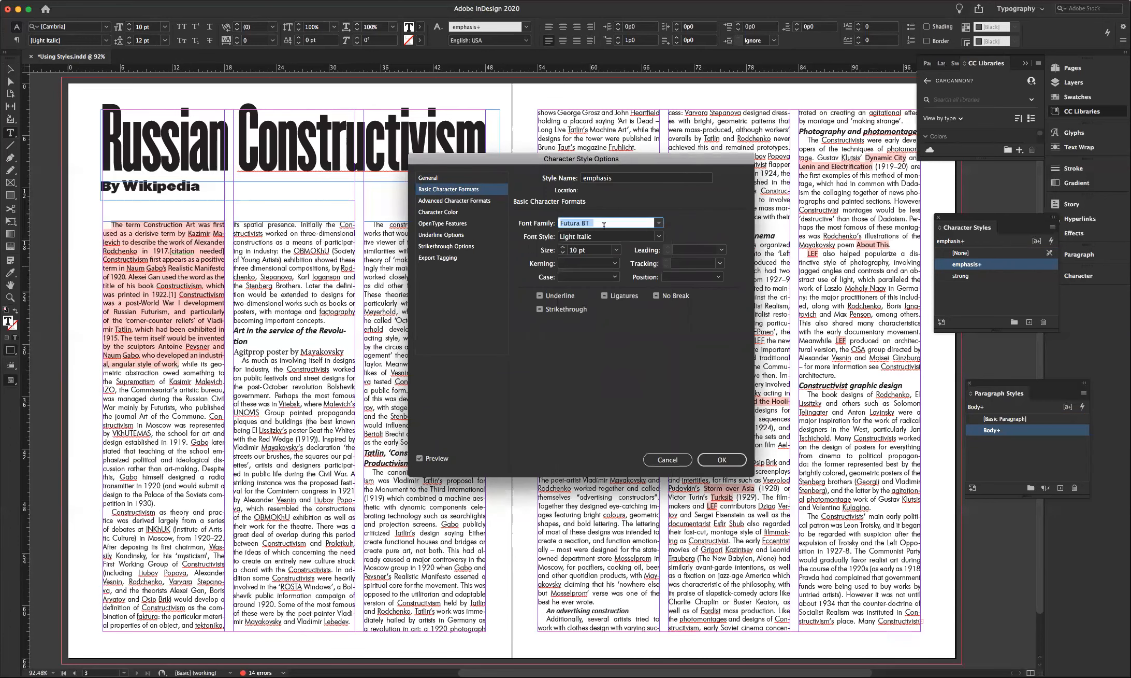
left_click(716, 459)
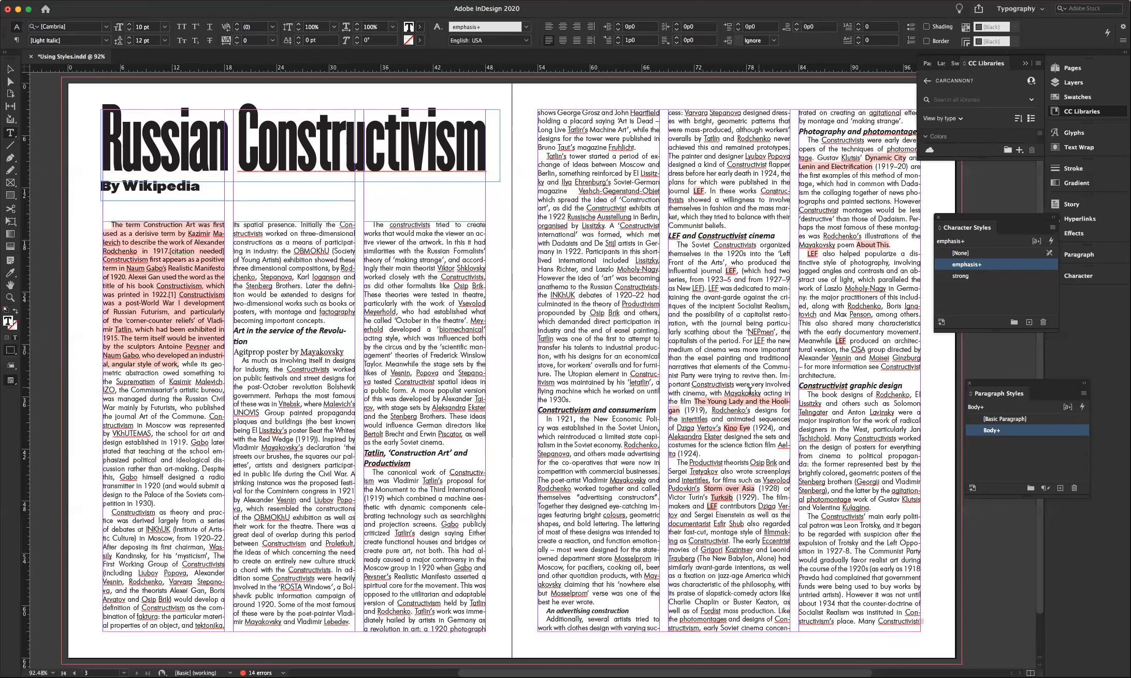
left_click_drag(693, 401, 679, 409)
- Reapply emphasis with overrides cleared to The Young Lady and the Hooligan, Kino Eye and LEF
left_click(953, 264)
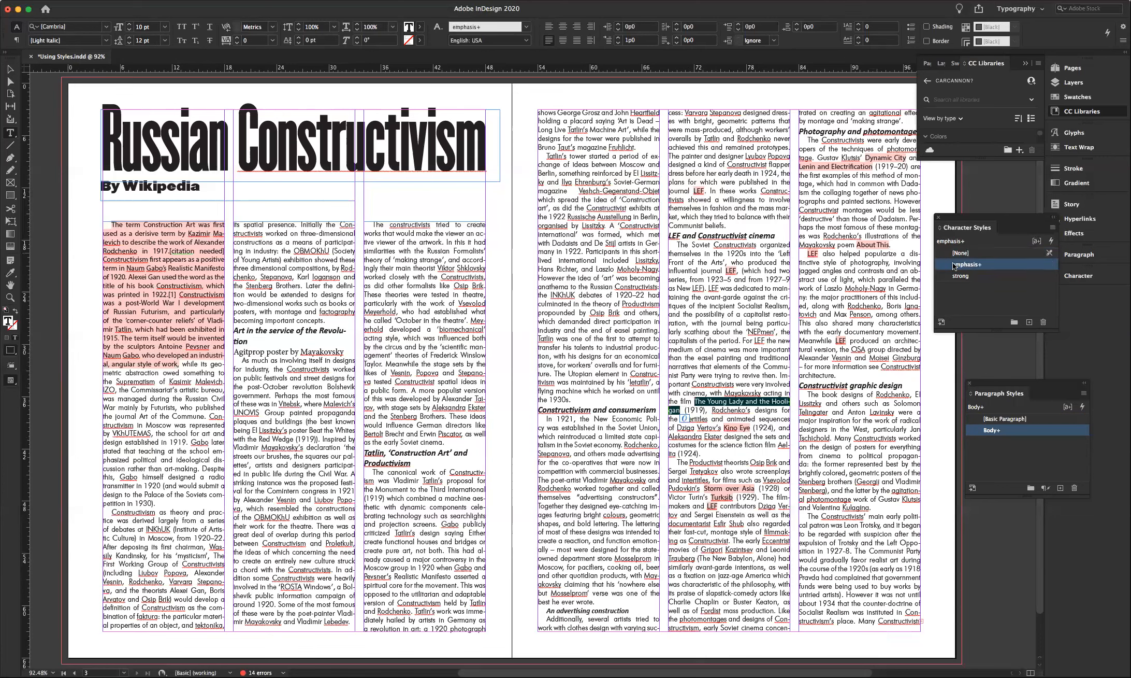
left_click(944, 267, "alt")
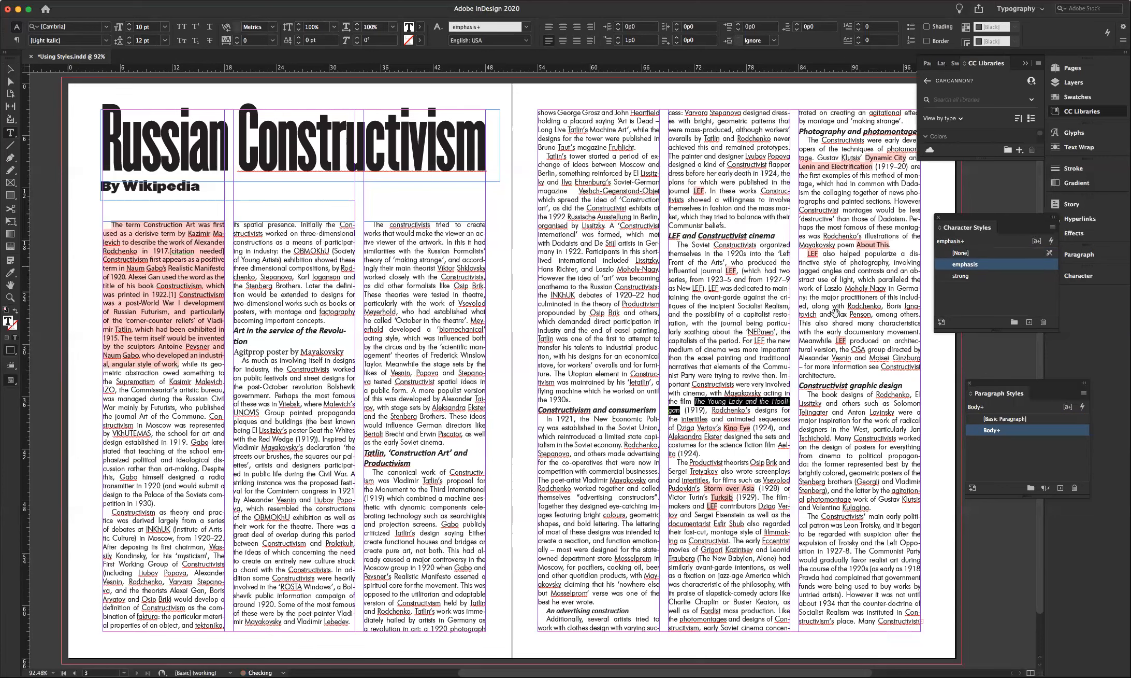
left_click(725, 428)
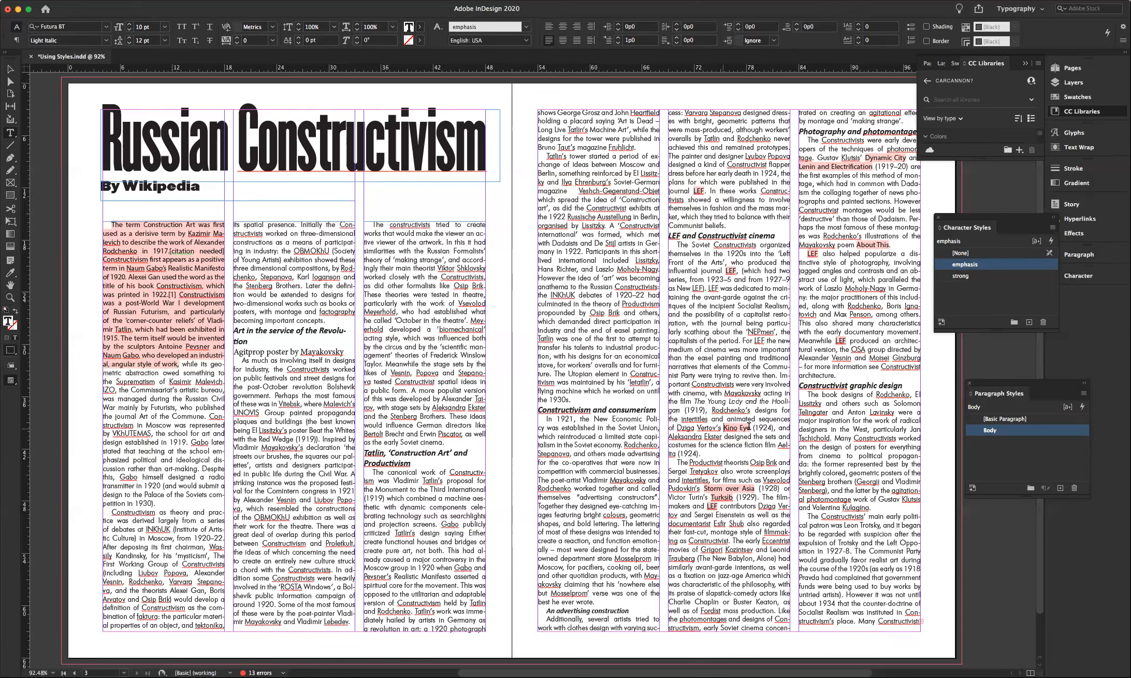
left_click_drag(750, 427, 723, 428)
left_click(942, 266)
left_click(942, 267, "alt")
left_click(696, 190)
double_click(700, 191)
left_click(941, 266)
left_click(942, 265, "alt")
double_click(730, 271)
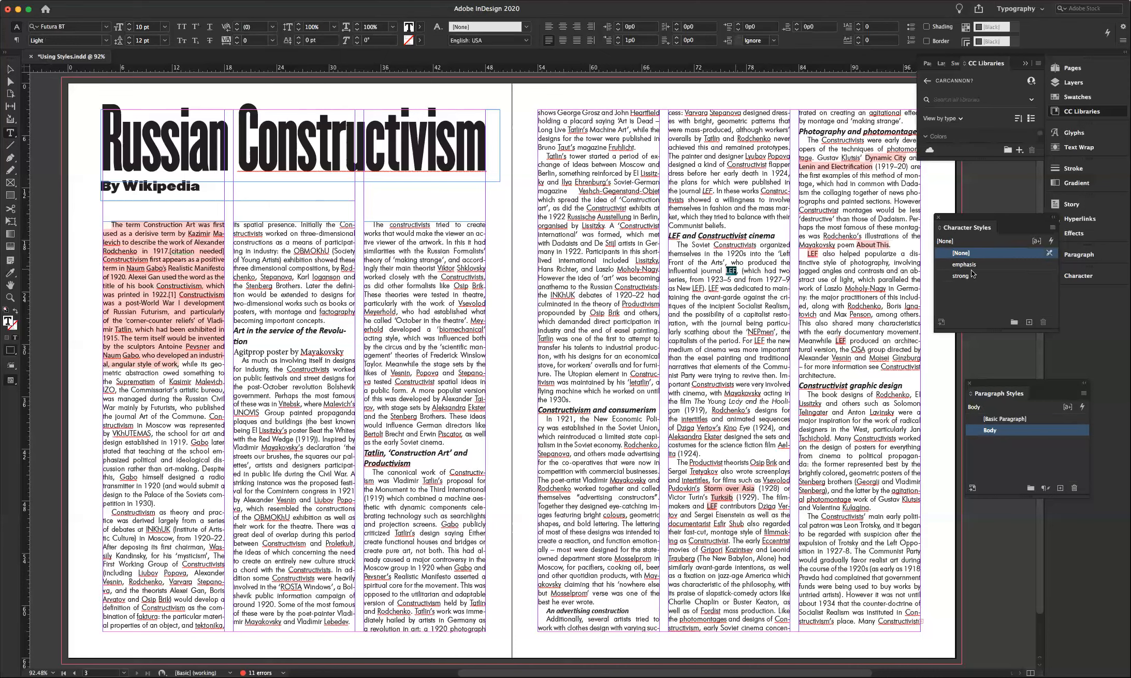
- Reapply emphasis with overrides cleared to Storm over Asia and Turksib, and emphasise Lenin and Electrification
left_click_drag(704, 488, 755, 488)
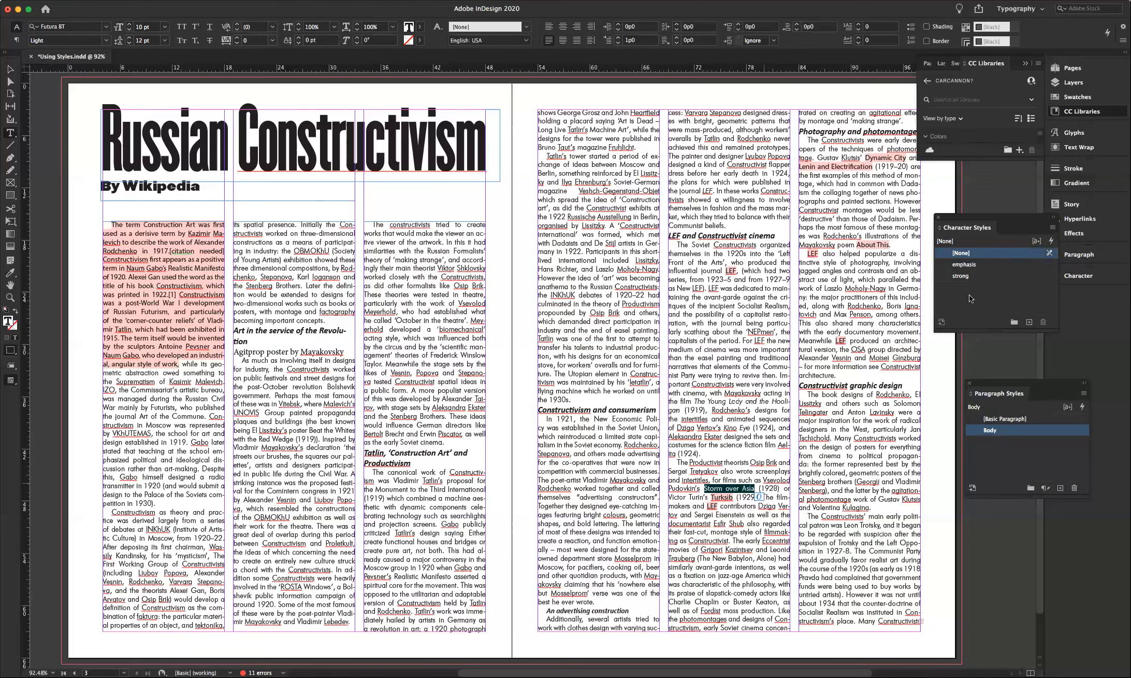
left_click(965, 264)
key("super+alt+c")
left_click_drag(711, 497, 732, 497)
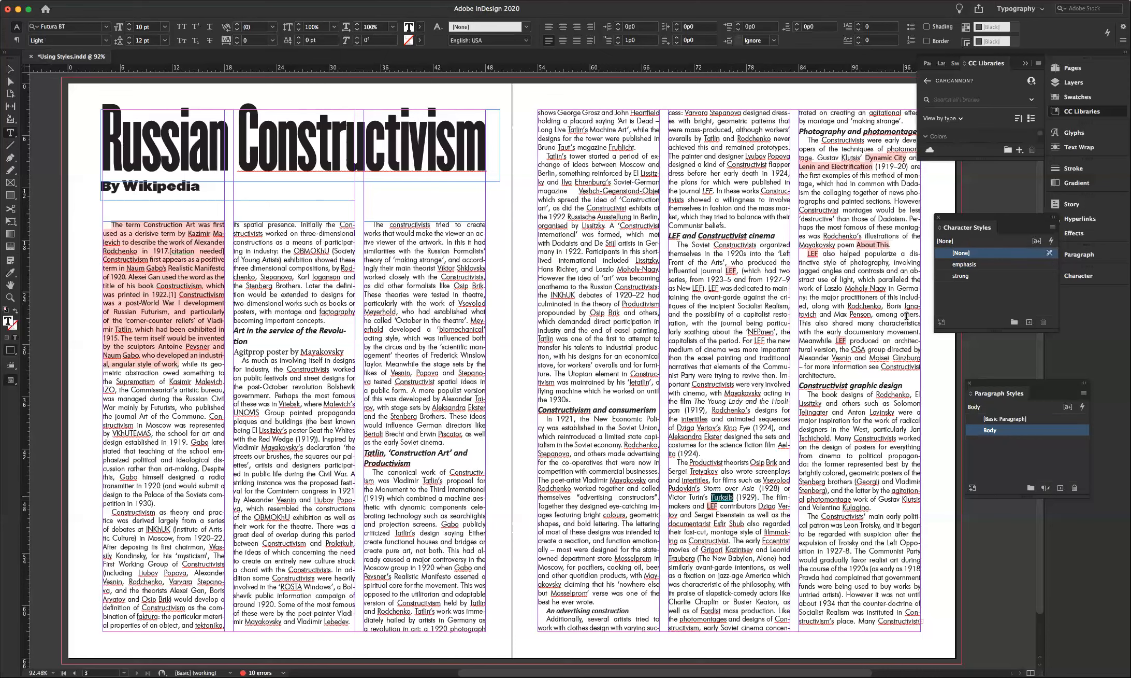
left_click(965, 264)
key("super+alt+c")
double_click(713, 505)
left_click(869, 157)
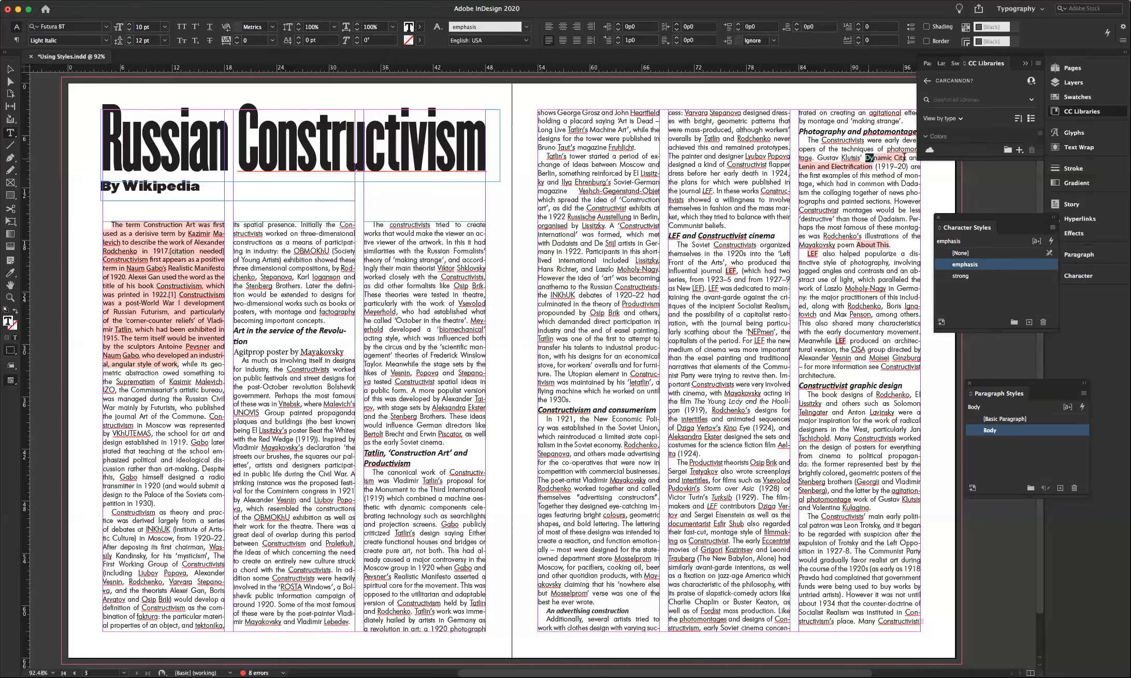
left_click_drag(904, 157, 906, 157)
left_click_drag(873, 166, 799, 166)
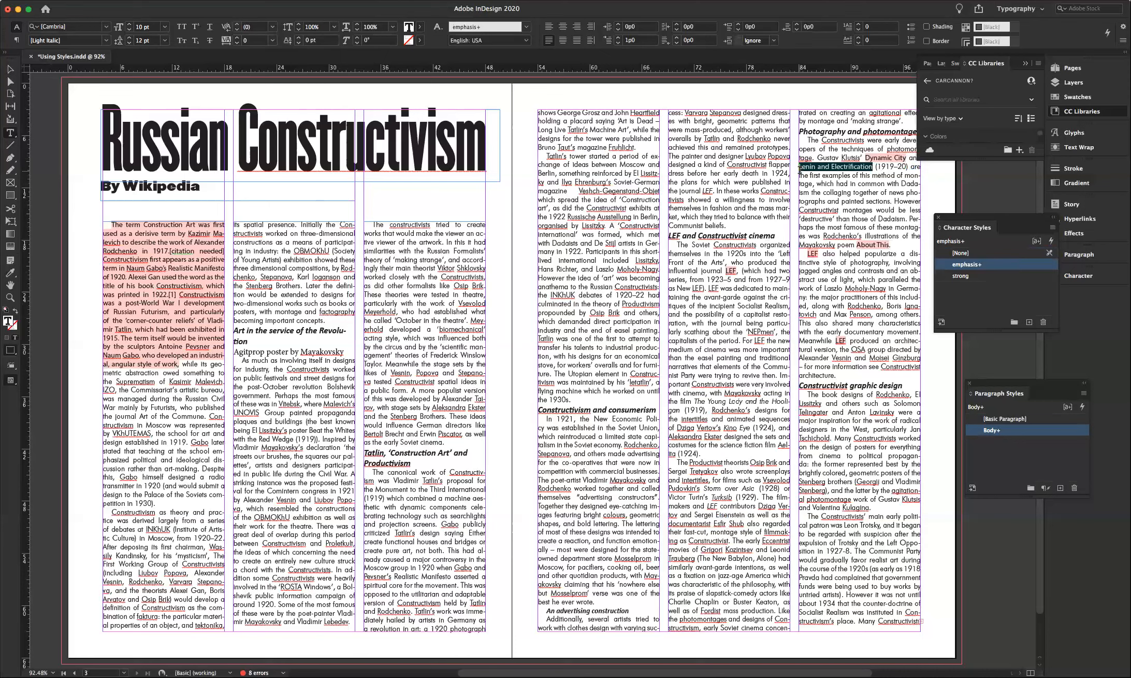
left_click(943, 265)
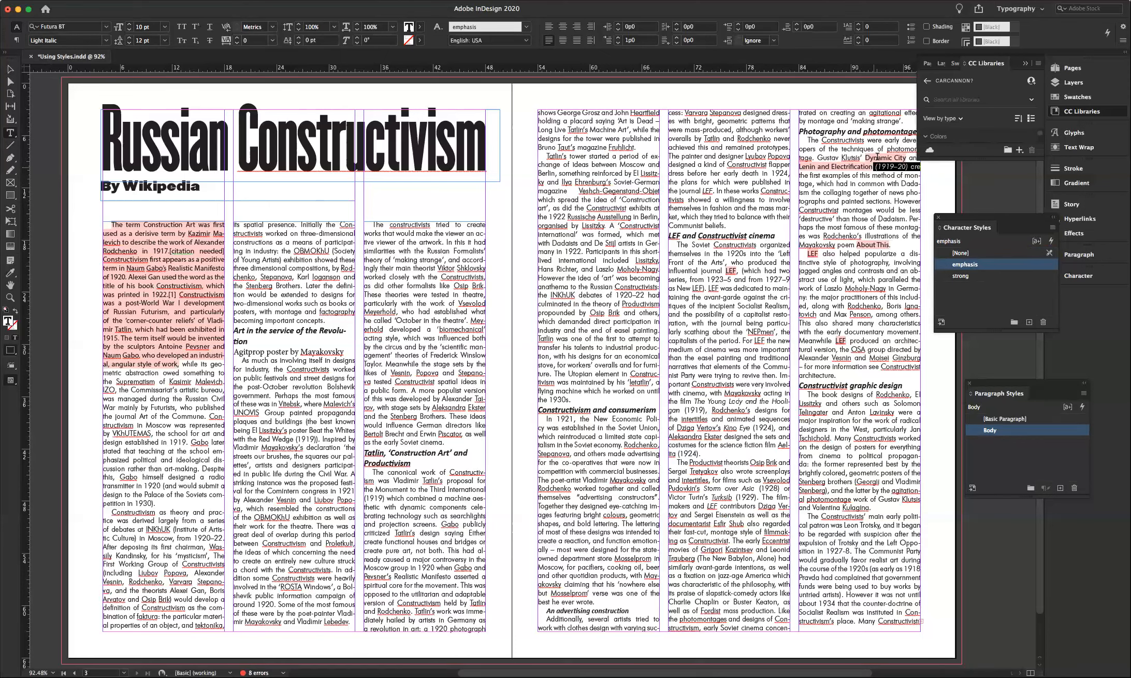
- Clear emphasis overrides on Dynamic City, Lenin and Electrification and About This
left_click_drag(866, 157, 907, 159)
left_click(959, 265)
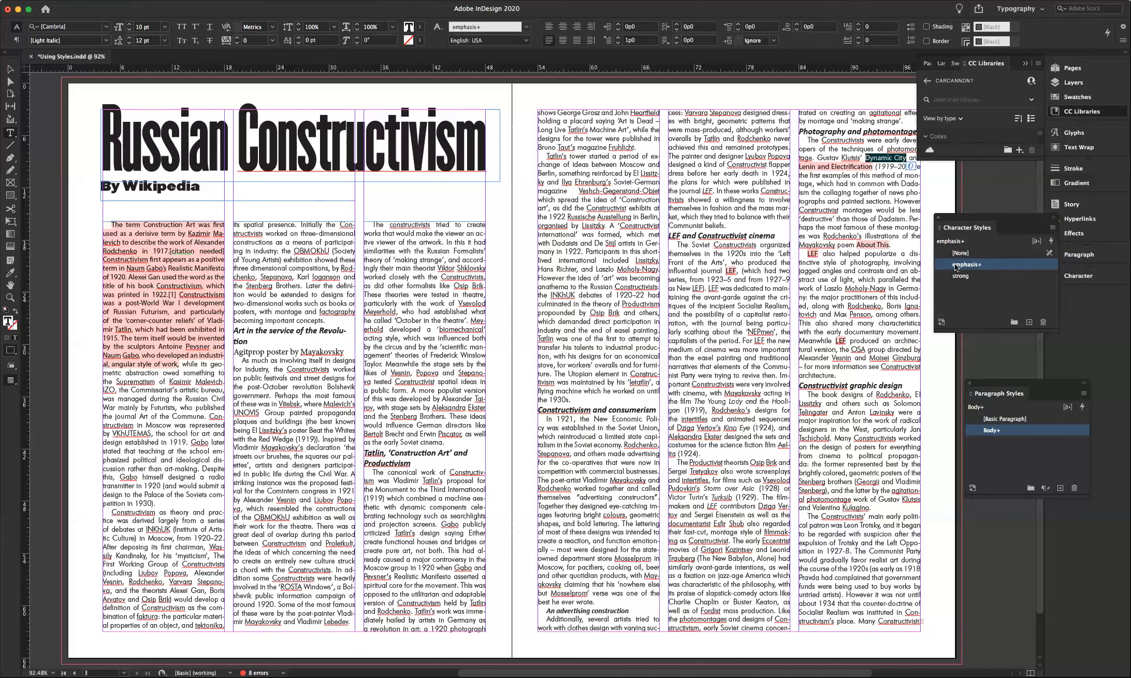
left_click(945, 265, "alt")
left_click_drag(873, 167, 799, 166)
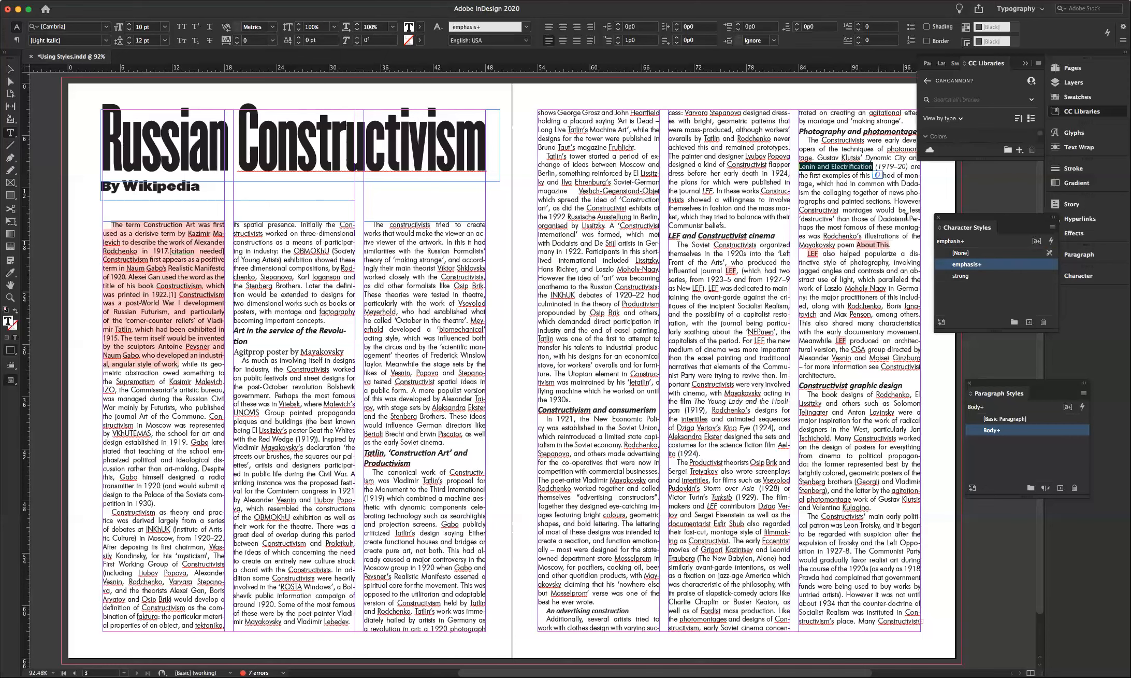
left_click(944, 266, "alt")
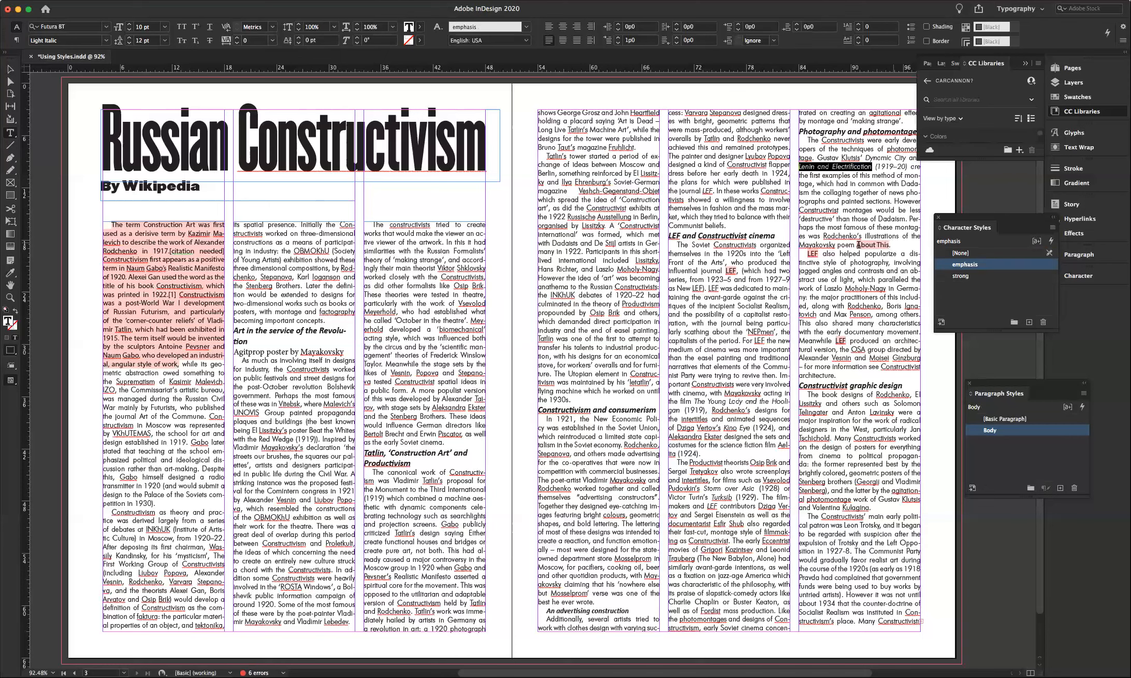
left_click_drag(890, 245, 859, 244)
left_click(954, 265, "alt")
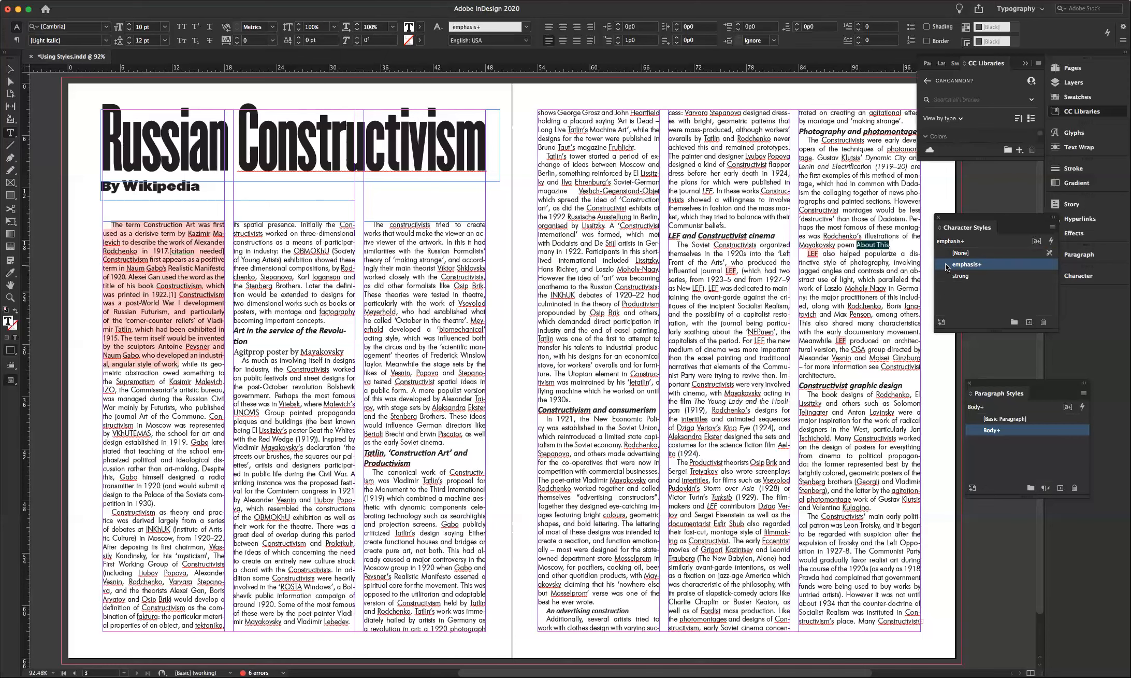
- Reset the three LEF mentions in the right column to plain emphasis formatting
double_click(813, 253)
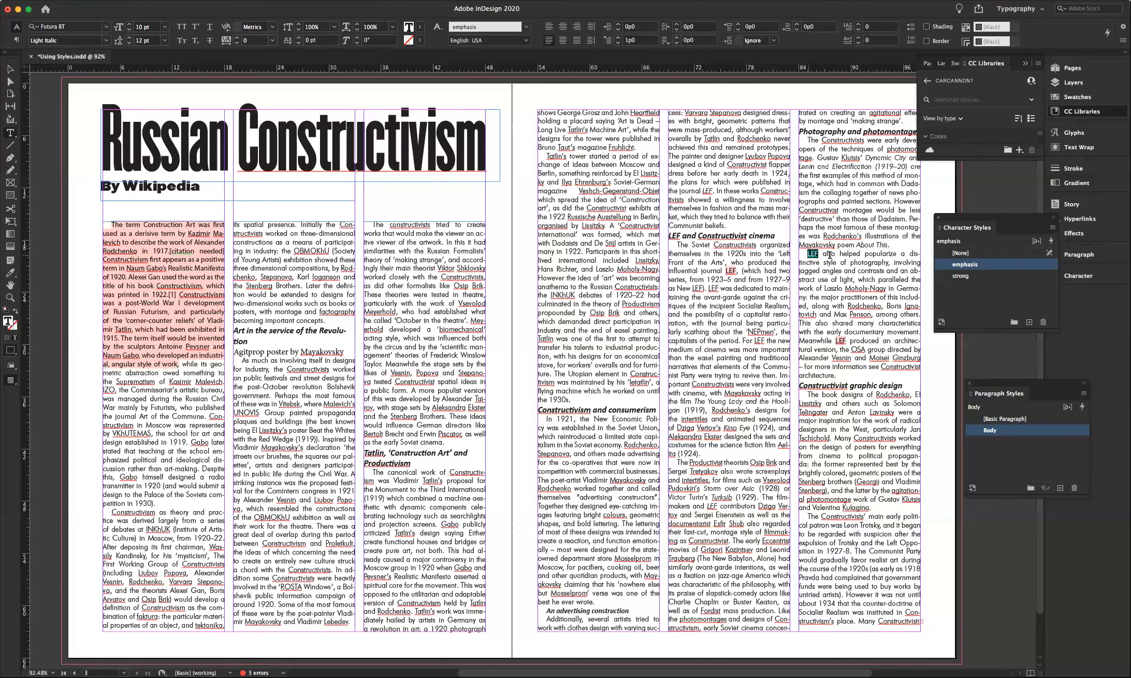
left_click(954, 264, "alt")
double_click(729, 271)
left_click(945, 266, "alt")
left_click(837, 341)
double_click(840, 341)
left_click(944, 266, "alt")
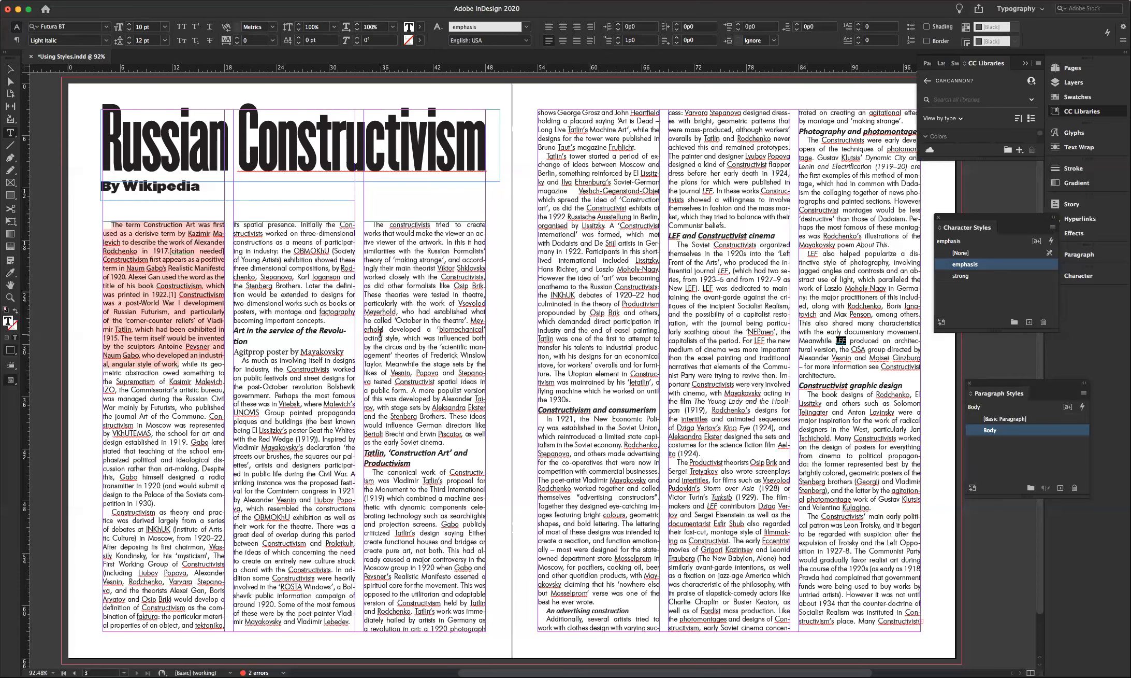
scroll(379, 332, "up", 1)
left_click_drag(179, 366, 111, 226)
- Apply strong to the opening paragraph and change strong's font family from Cambria to Futura BT
left_click(961, 275)
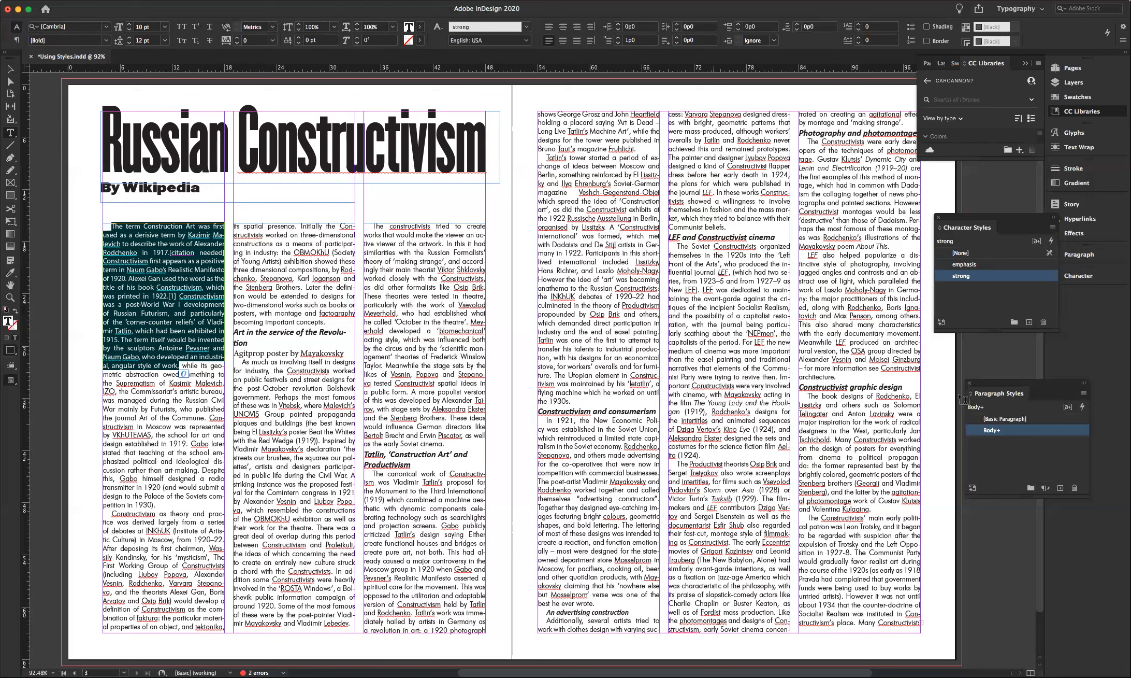
double_click(955, 277)
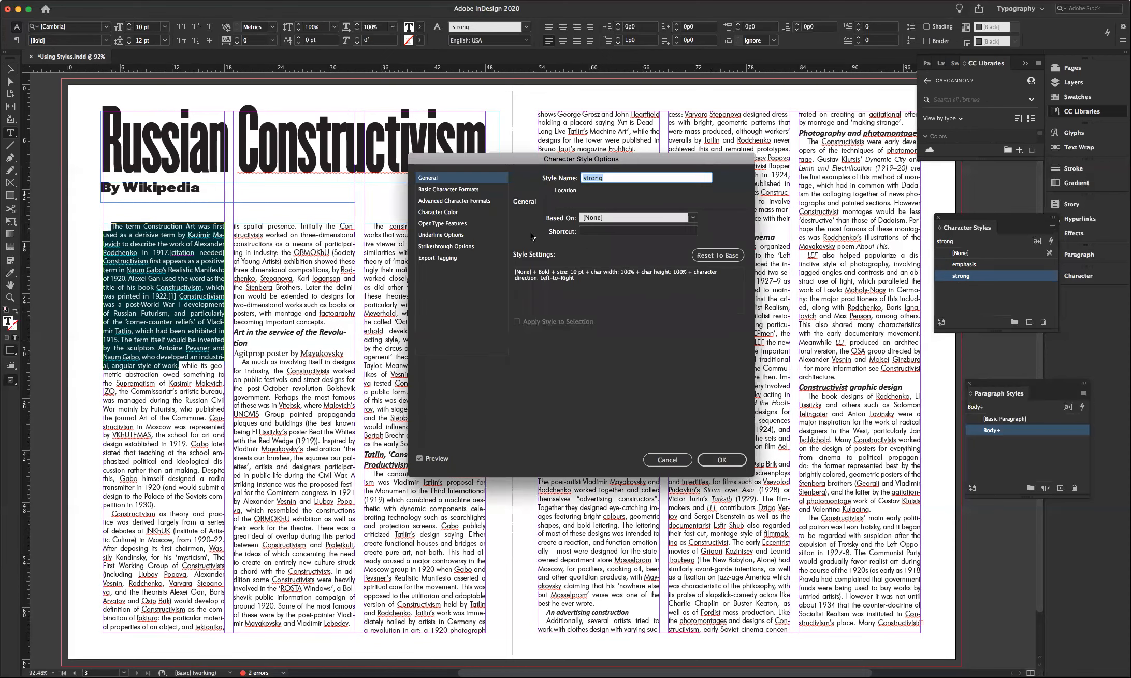
left_click(458, 191)
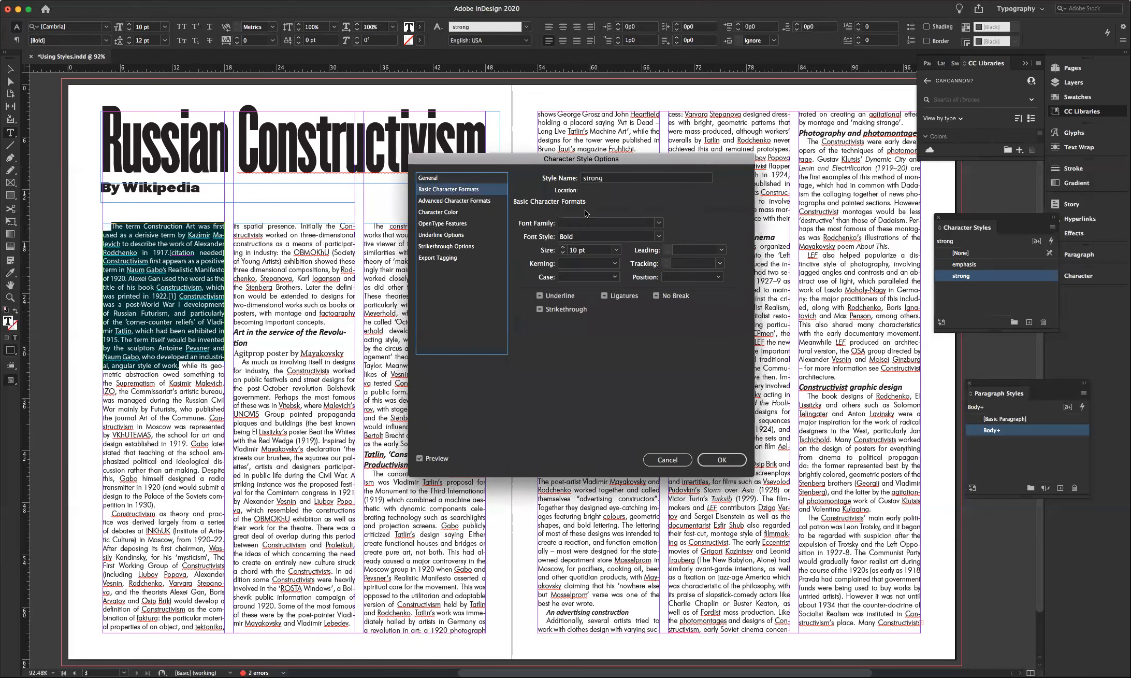
left_click(657, 226)
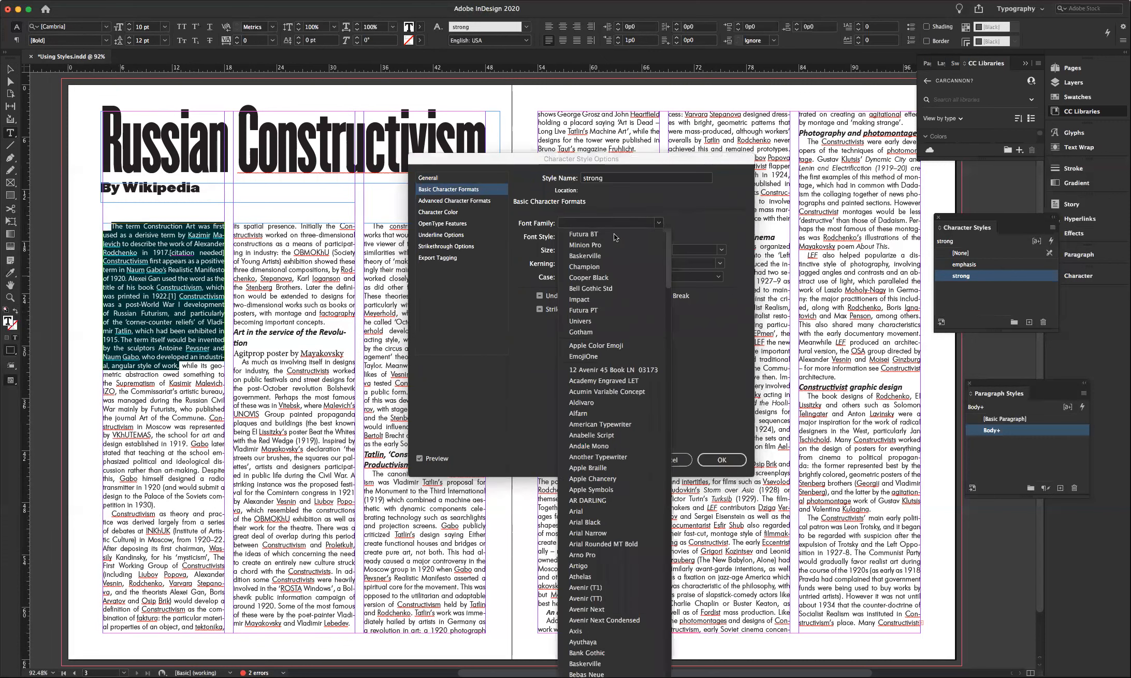
left_click(615, 237)
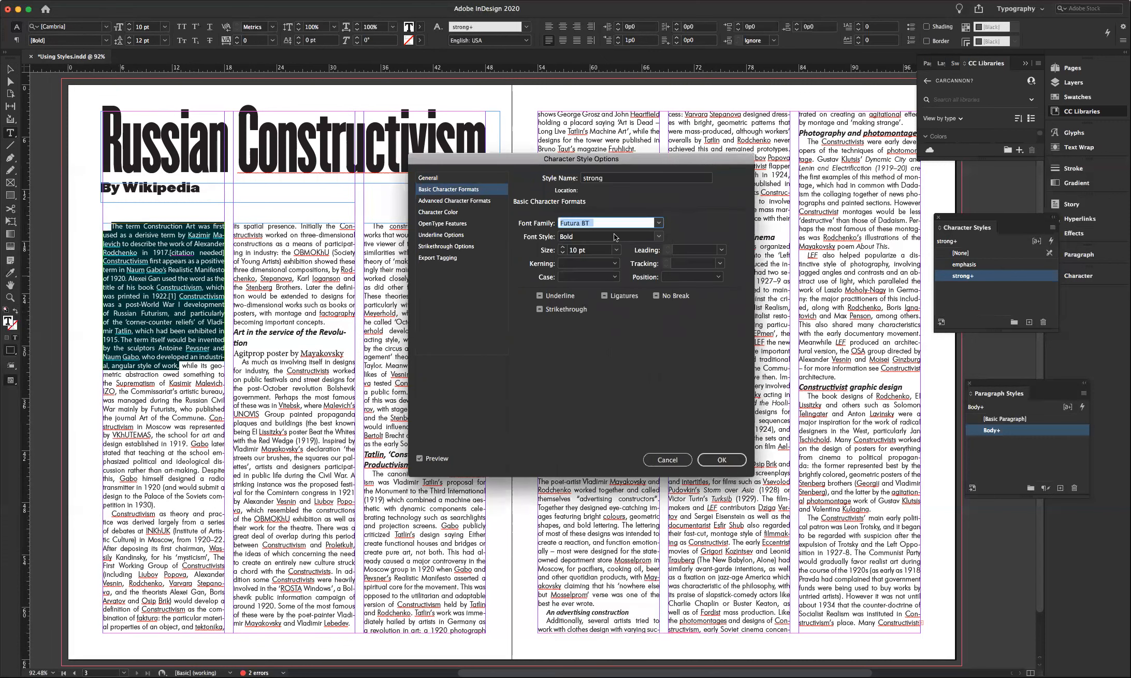
left_click(719, 460)
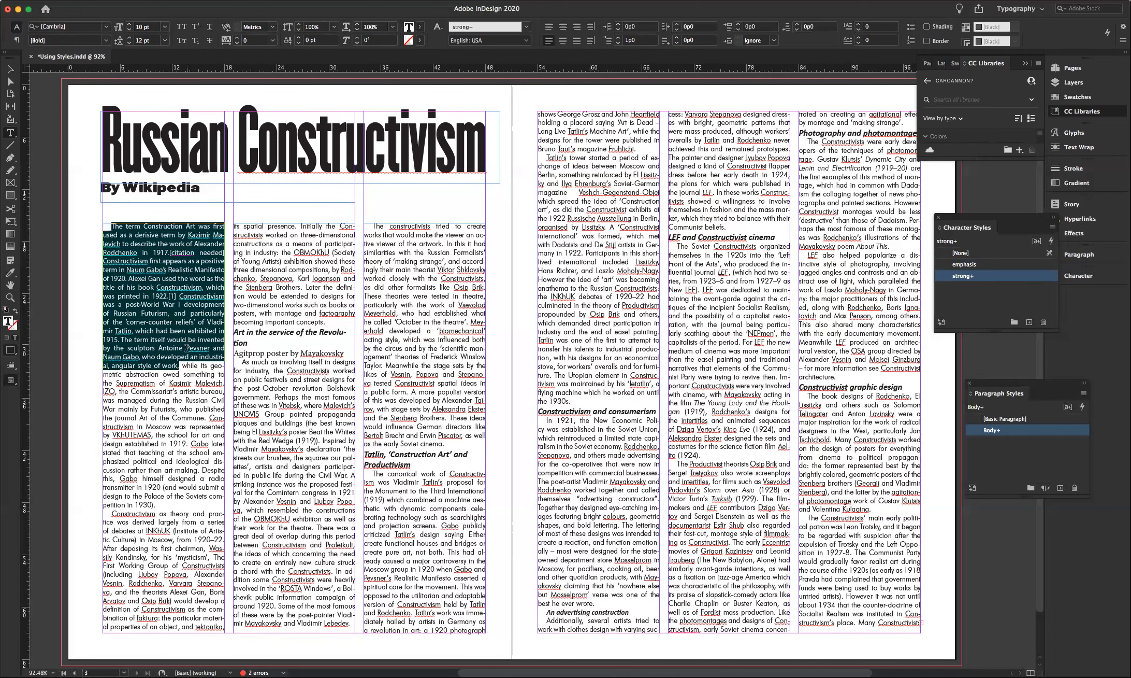
left_click(176, 366)
left_click_drag(138, 314, 108, 216)
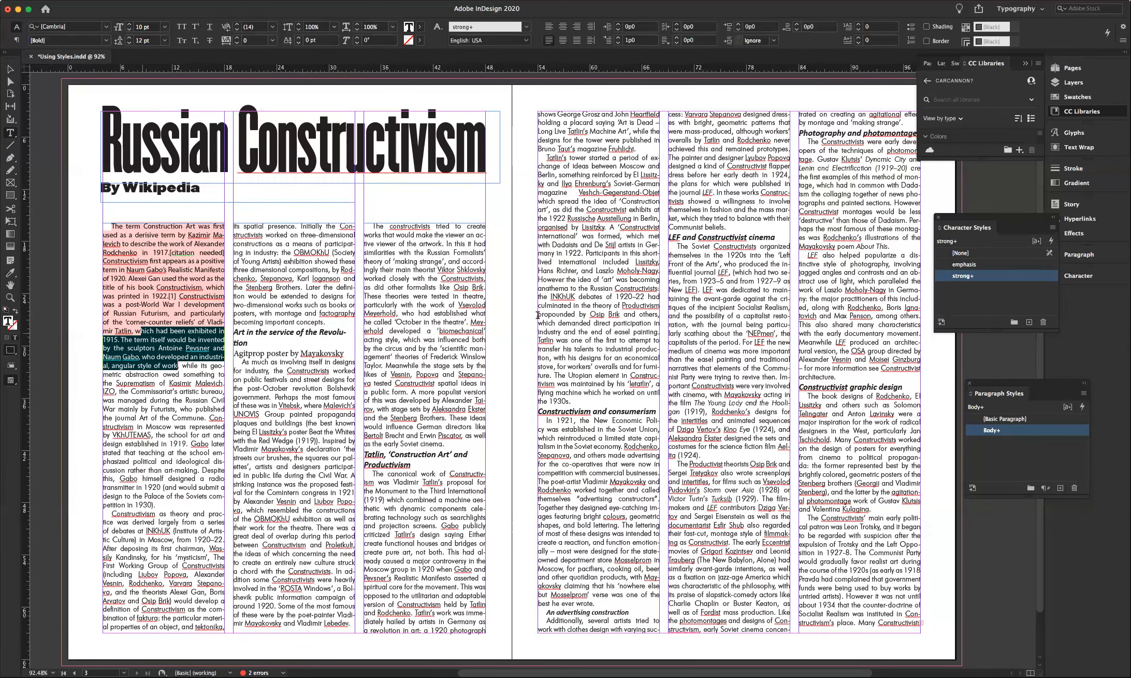
- Reapply strong to the opening paragraph and reduce the strong style's size to 9 pt
left_click(945, 277, "alt")
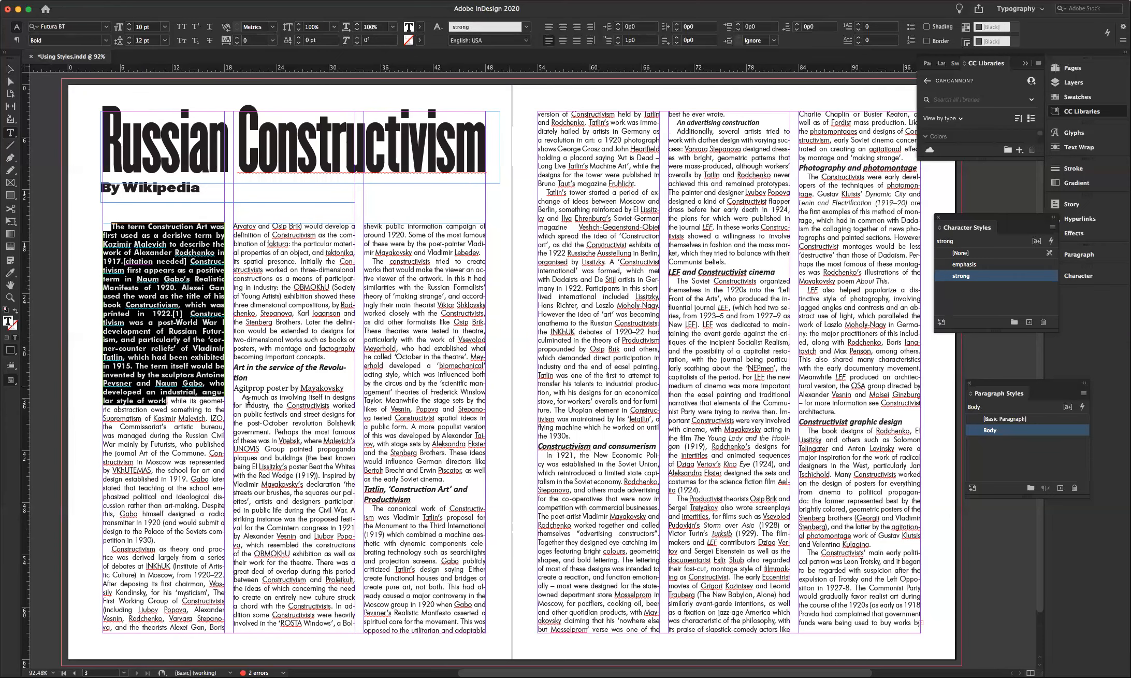
double_click(948, 280)
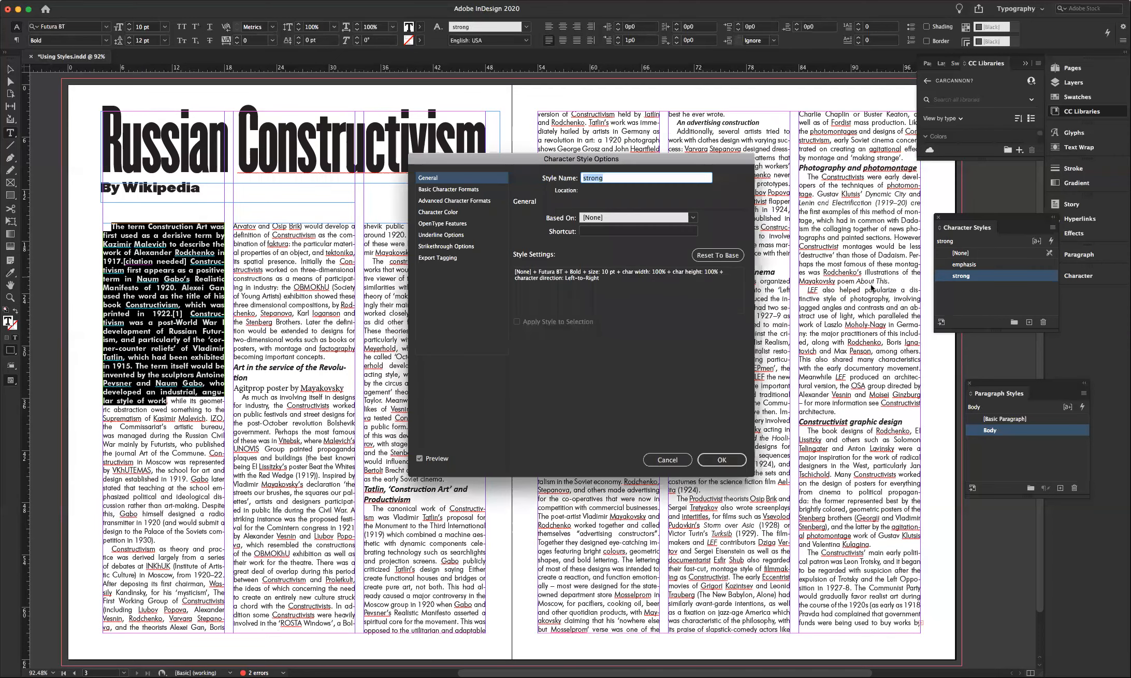
left_click(463, 192)
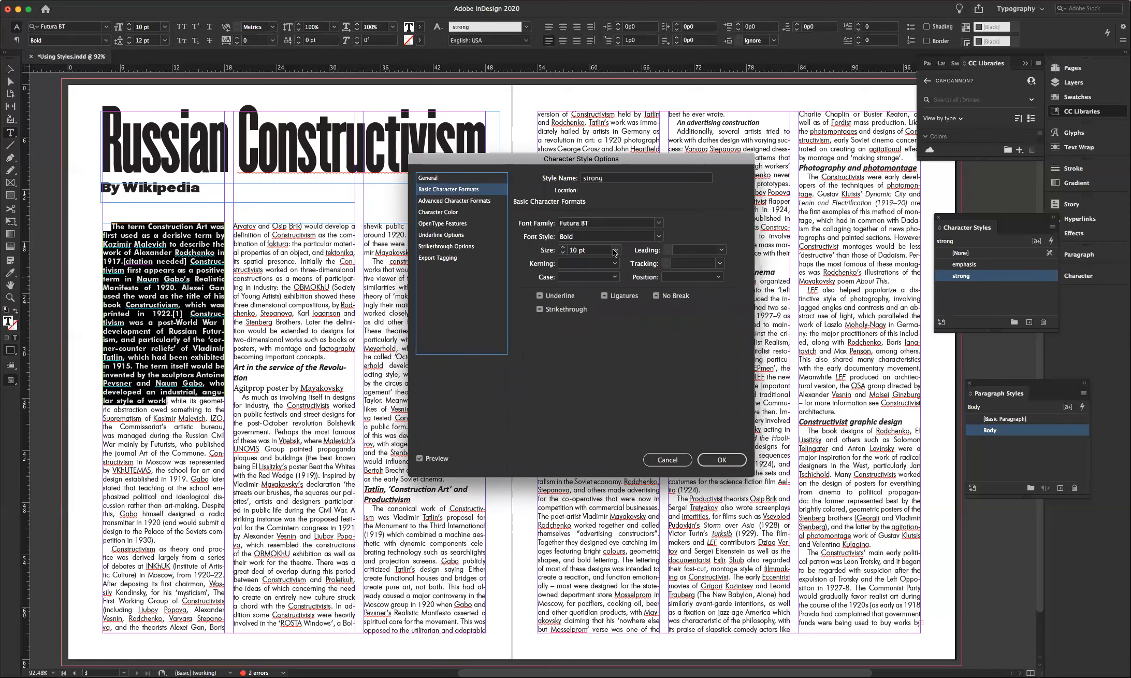
left_click(563, 252)
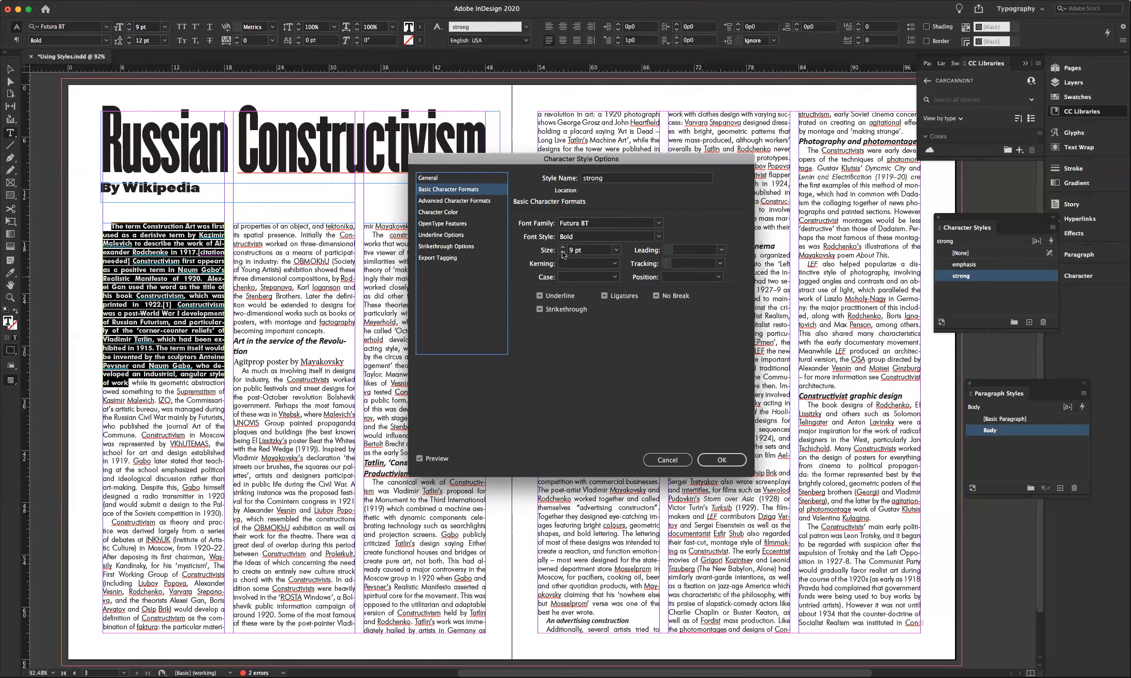
left_click(721, 459)
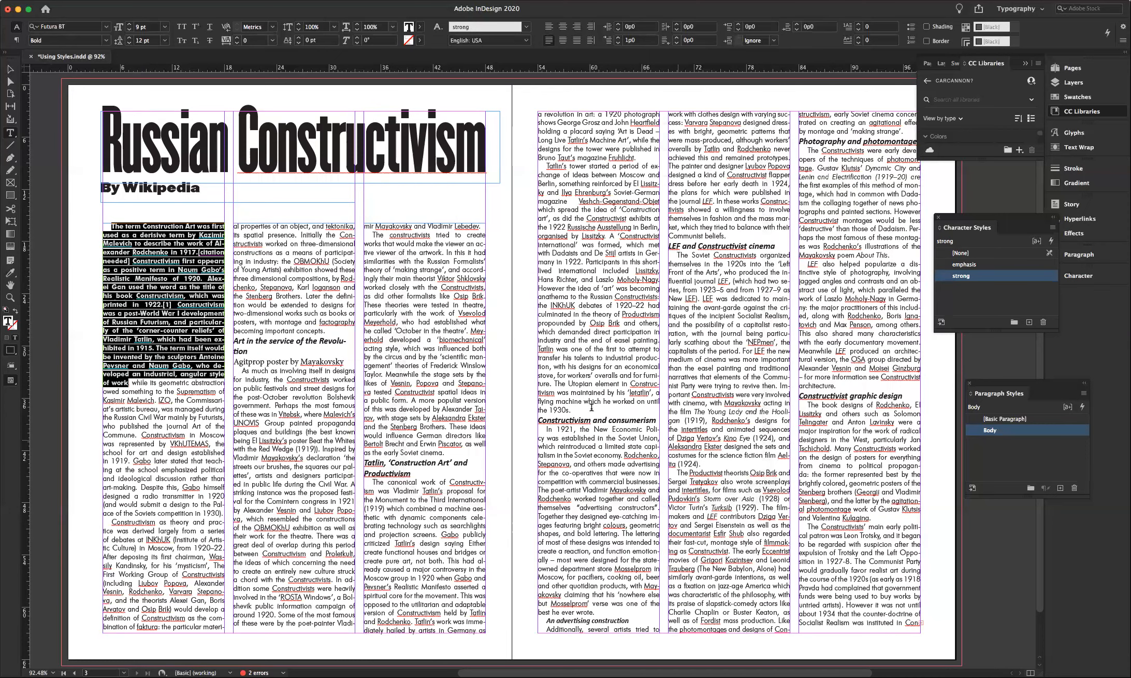
- Inspect the formatting of the bold opening paragraph and the ordinary body text in column 2
key("Escape")
left_click(45, 118)
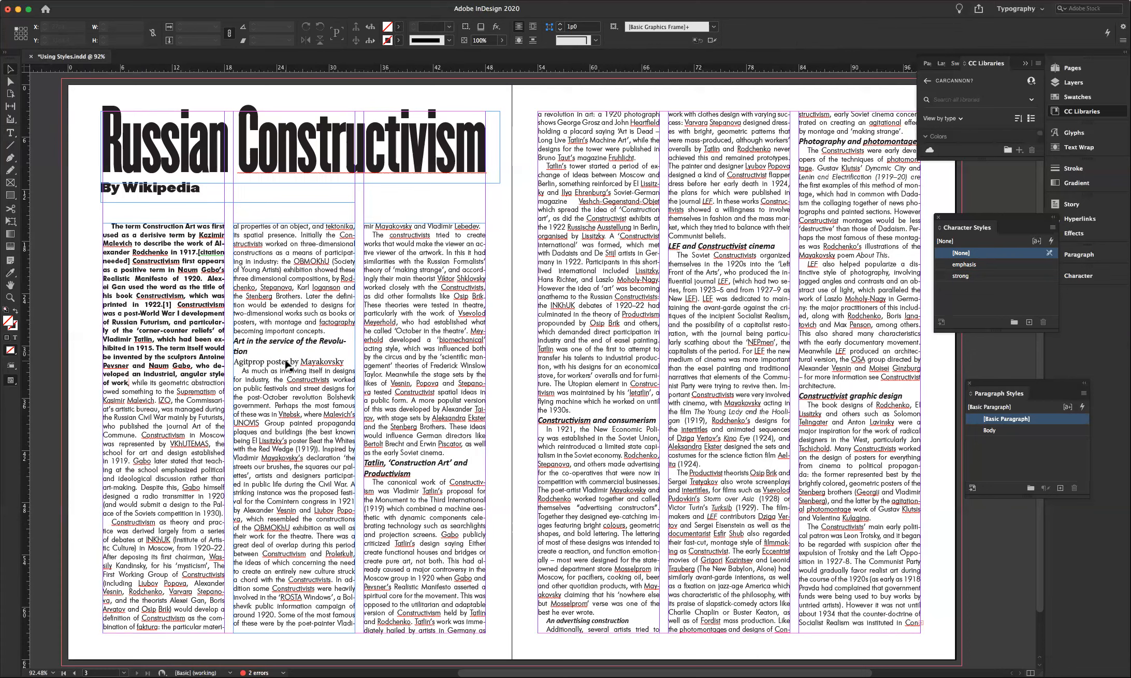
left_click(267, 360)
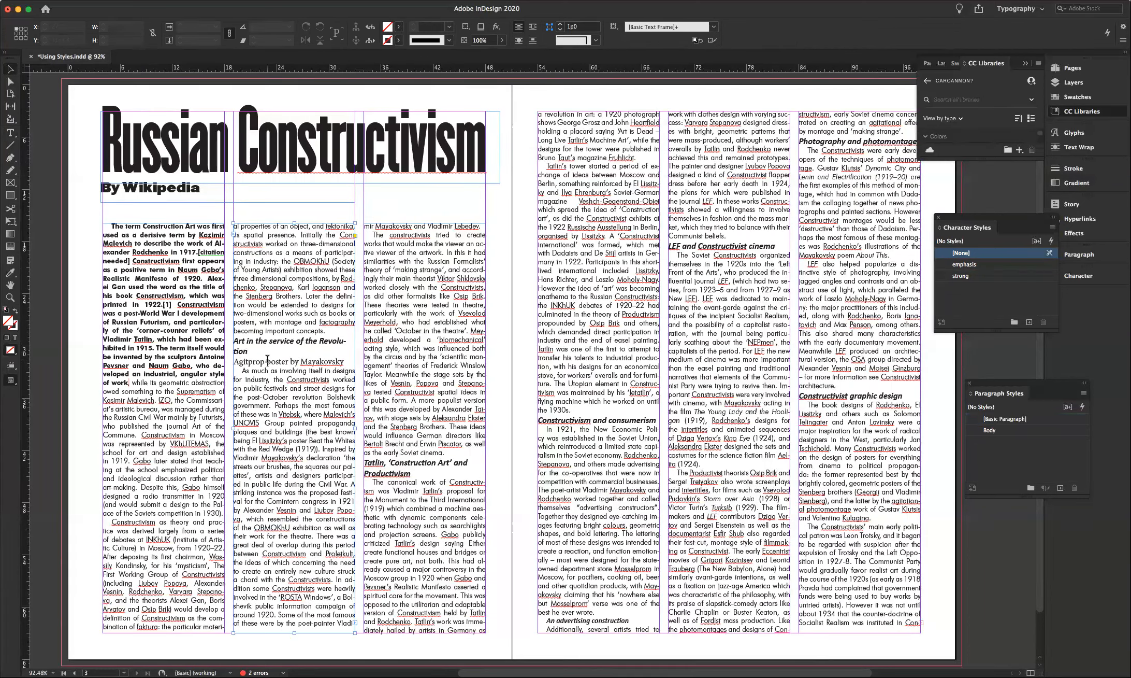
double_click(268, 360)
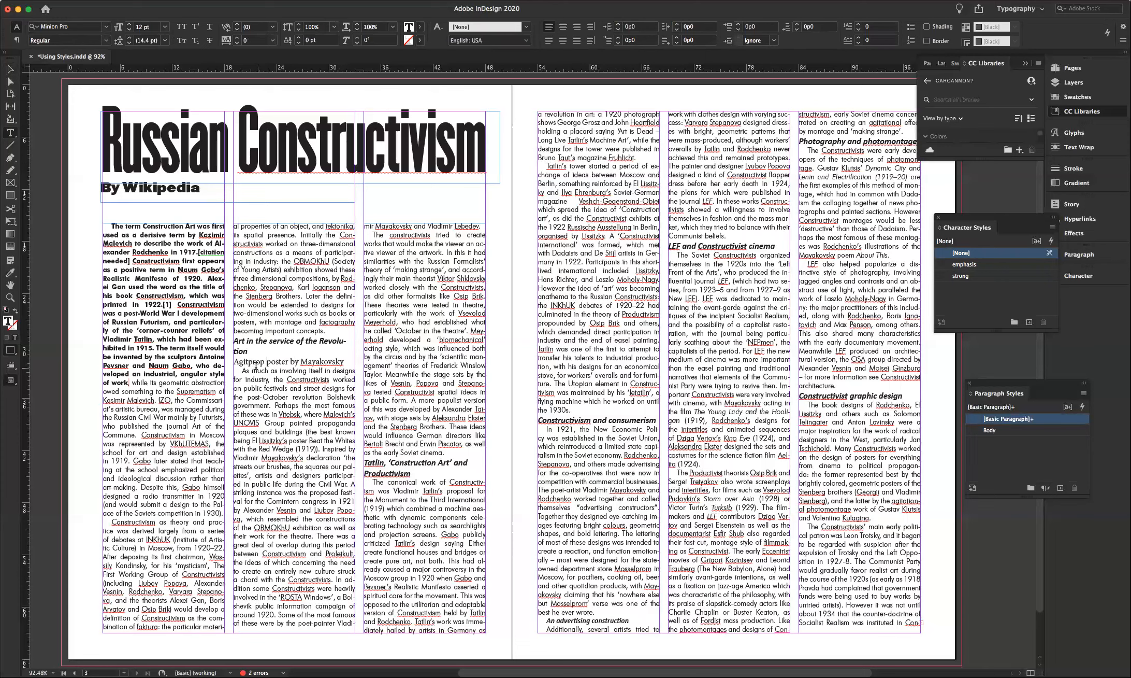
left_click(142, 279)
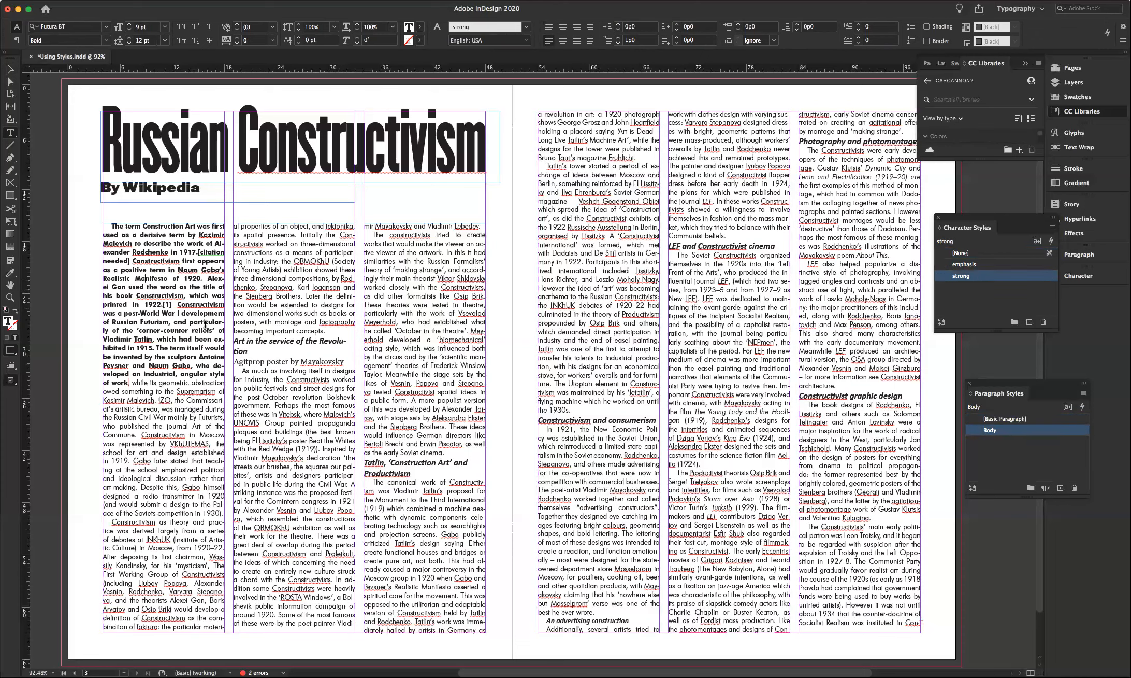
left_click(269, 387)
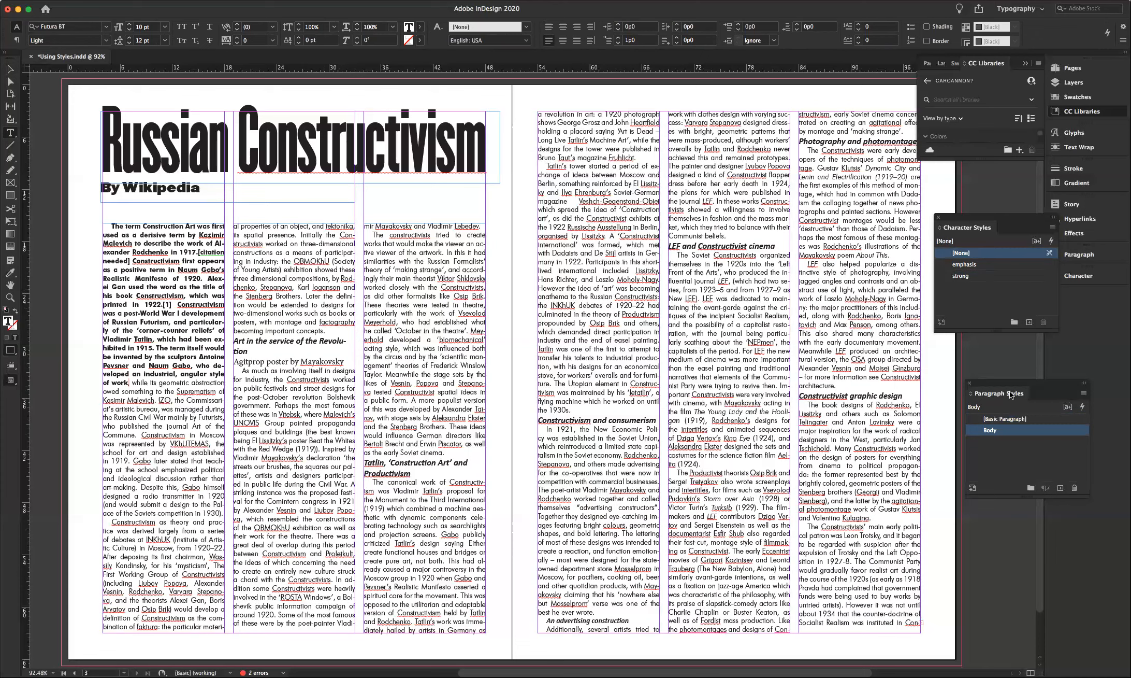
- Create a new paragraph style named Body No Indent, based on Body
left_click(1085, 397)
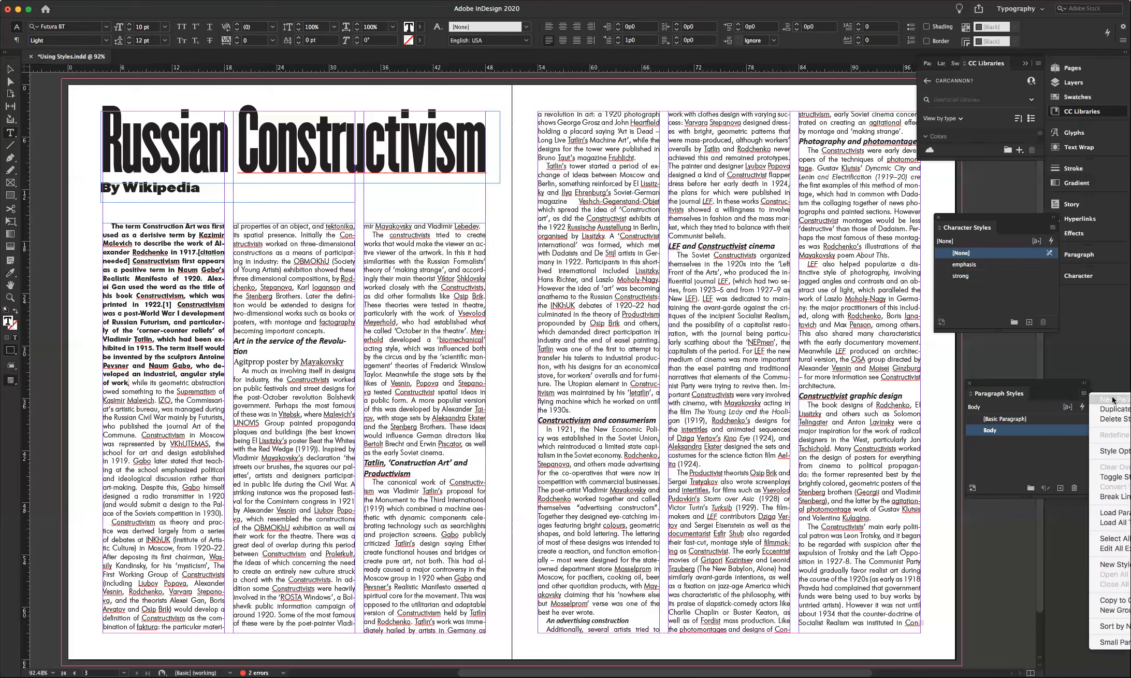
left_click(1113, 400)
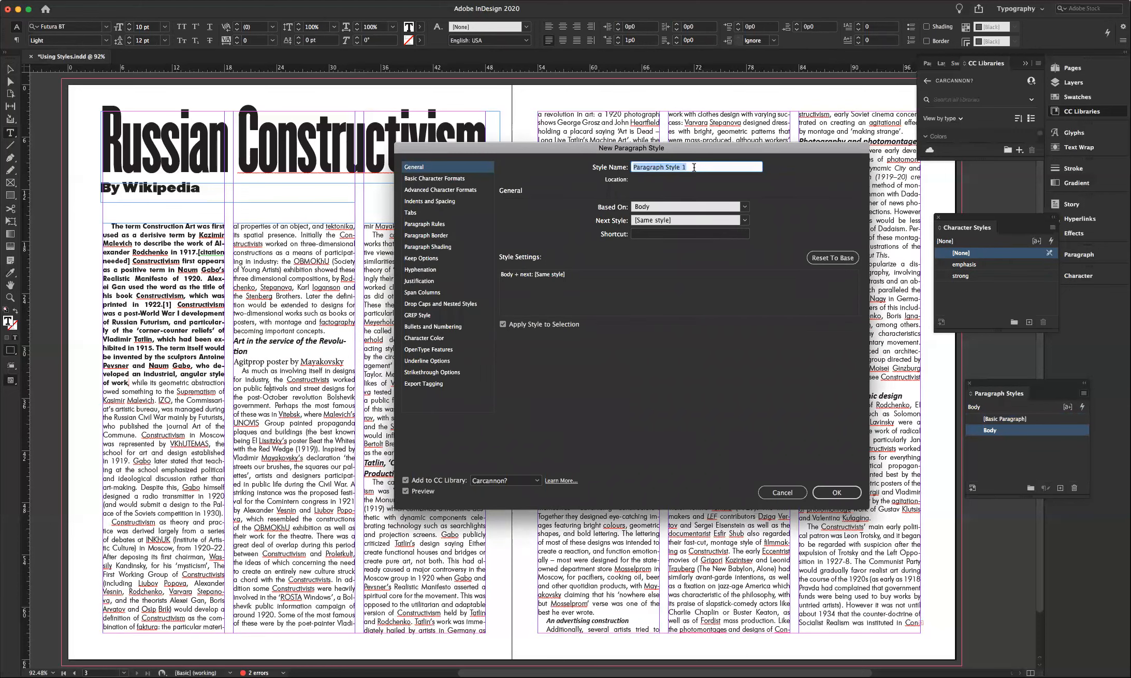
type("Body No Indent")
left_click(745, 207)
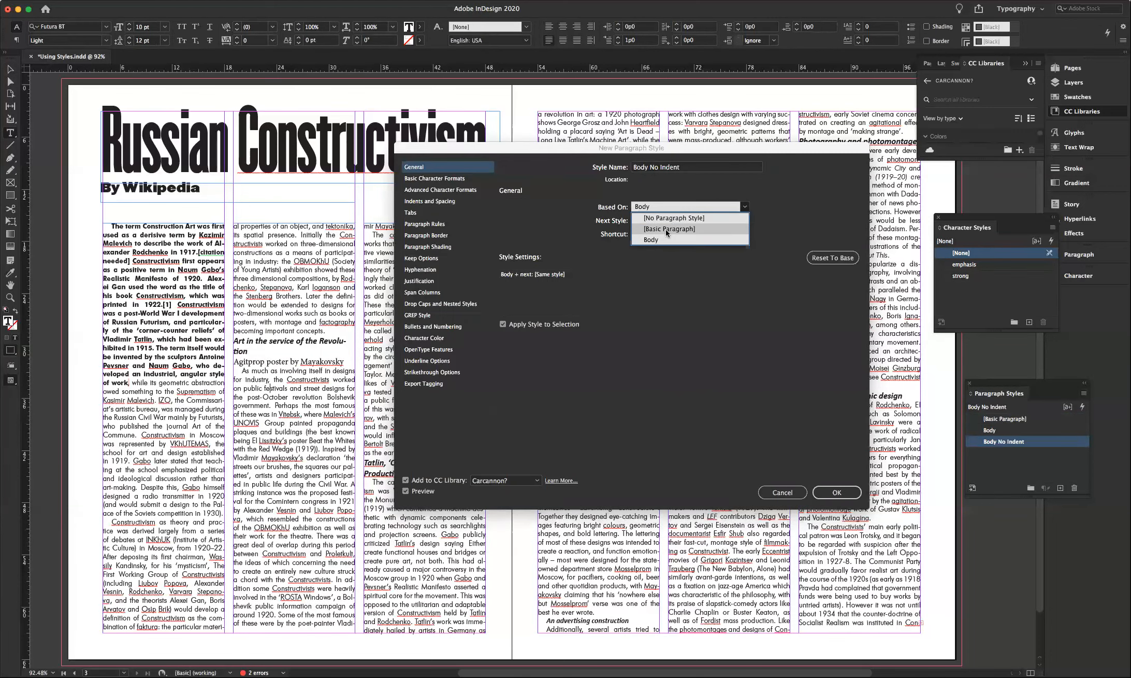
left_click(650, 207)
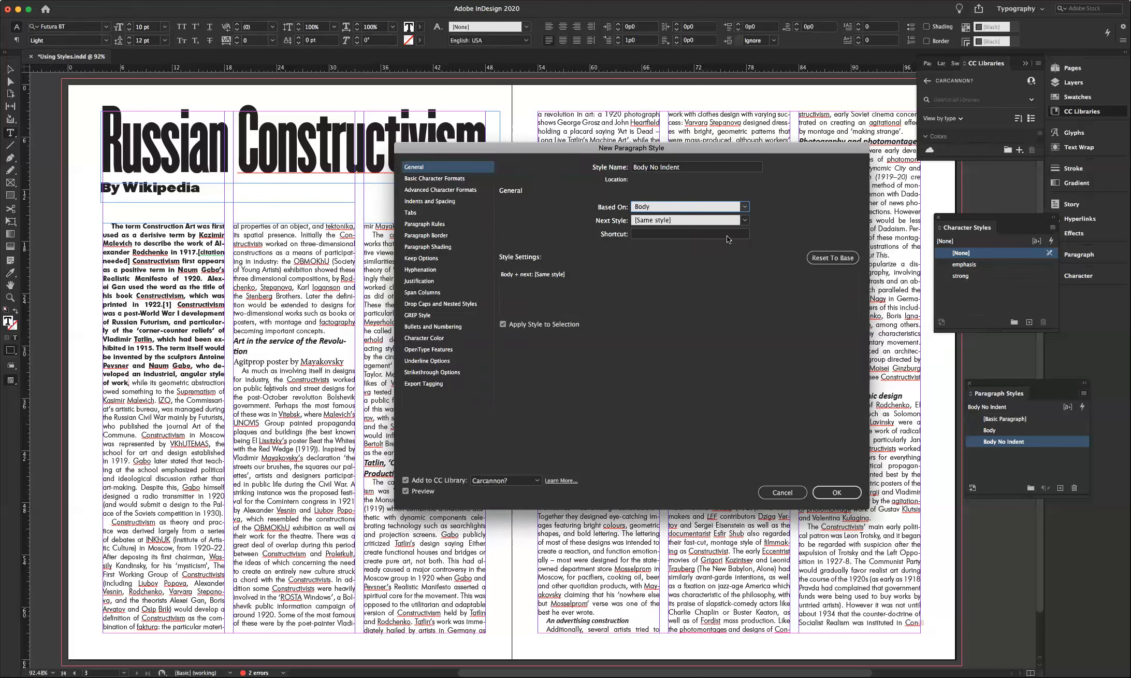
left_click(836, 492)
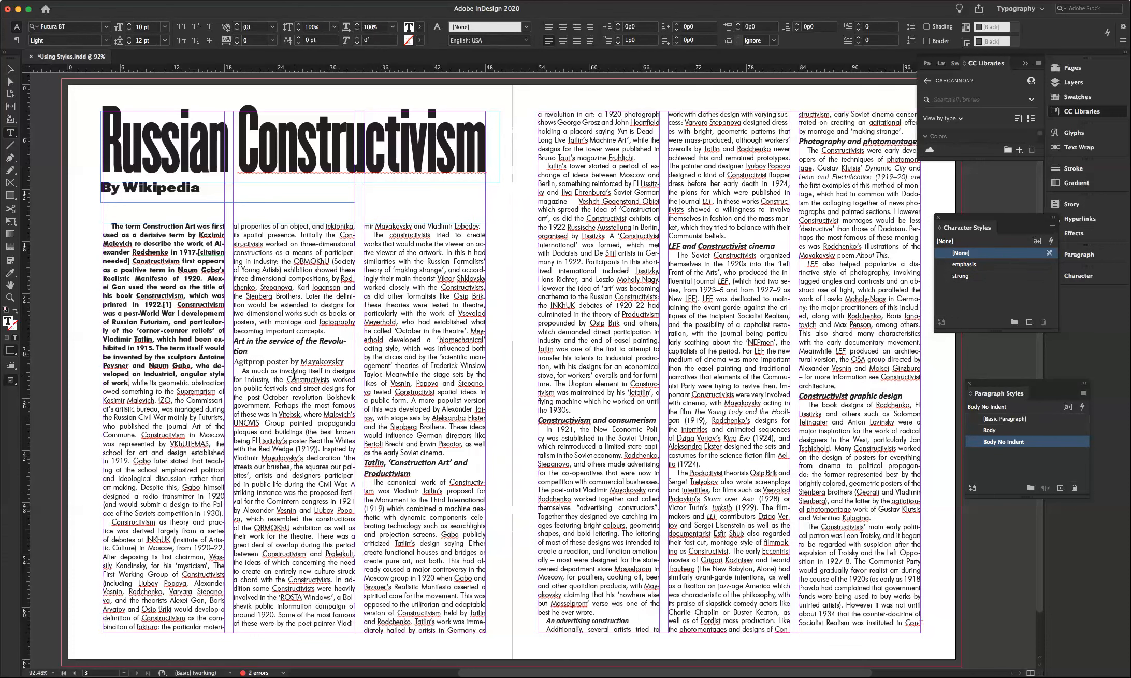
- Set the Body No Indent style's first-line indent to 0
double_click(974, 442)
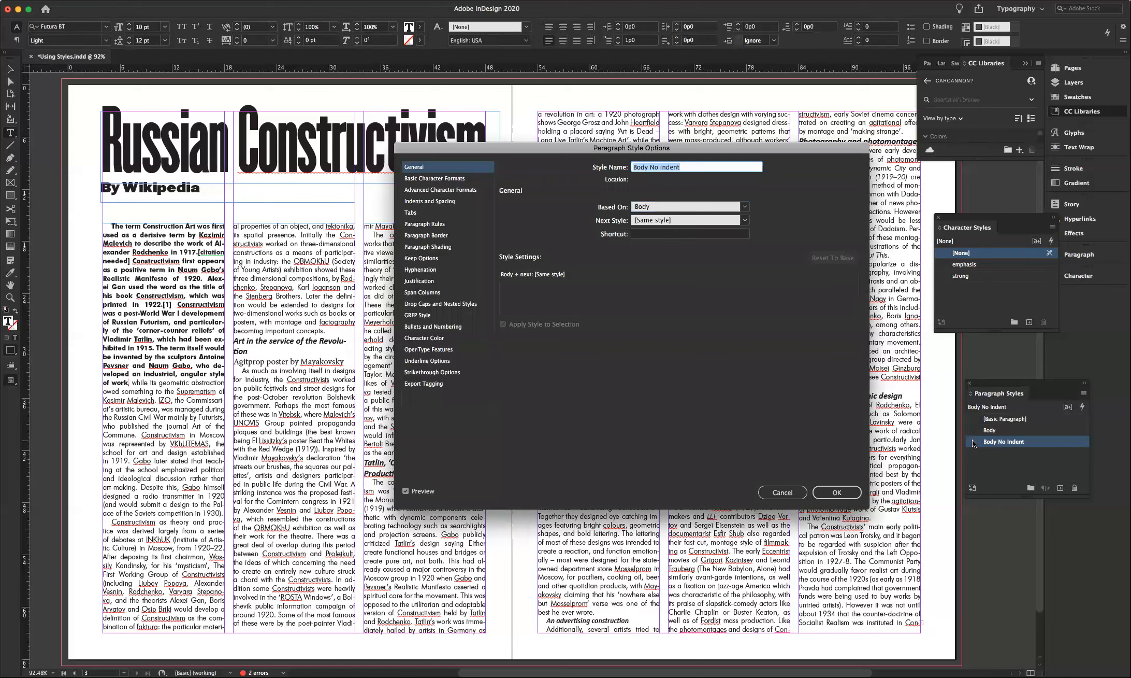
left_click(422, 201)
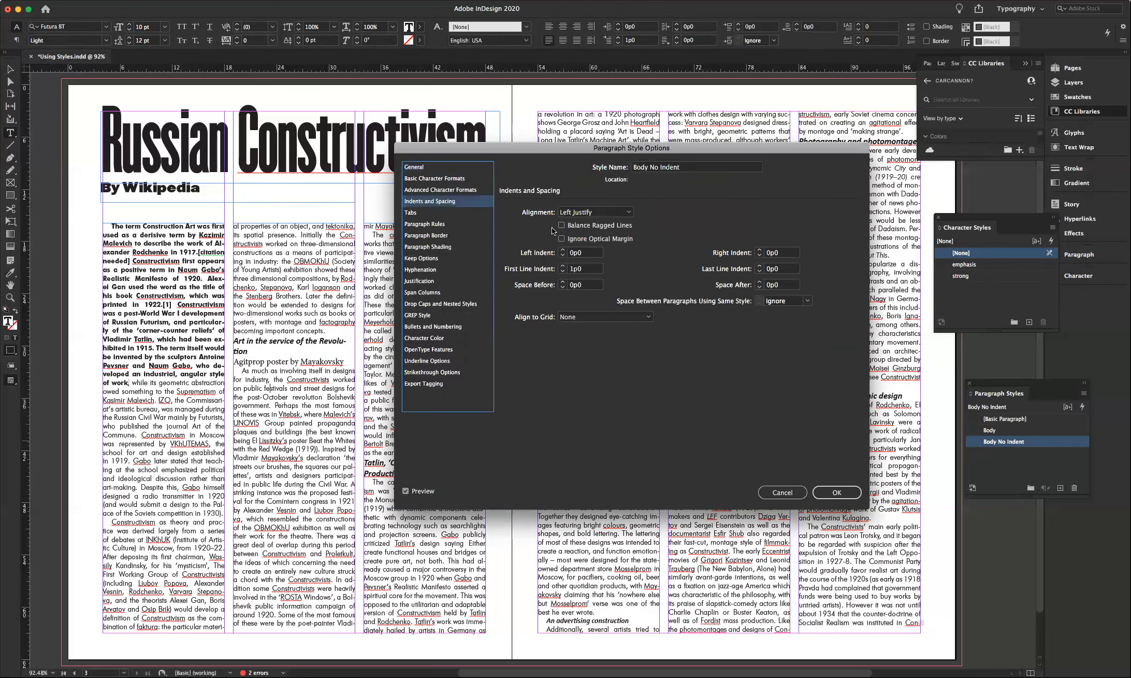
left_click(553, 269)
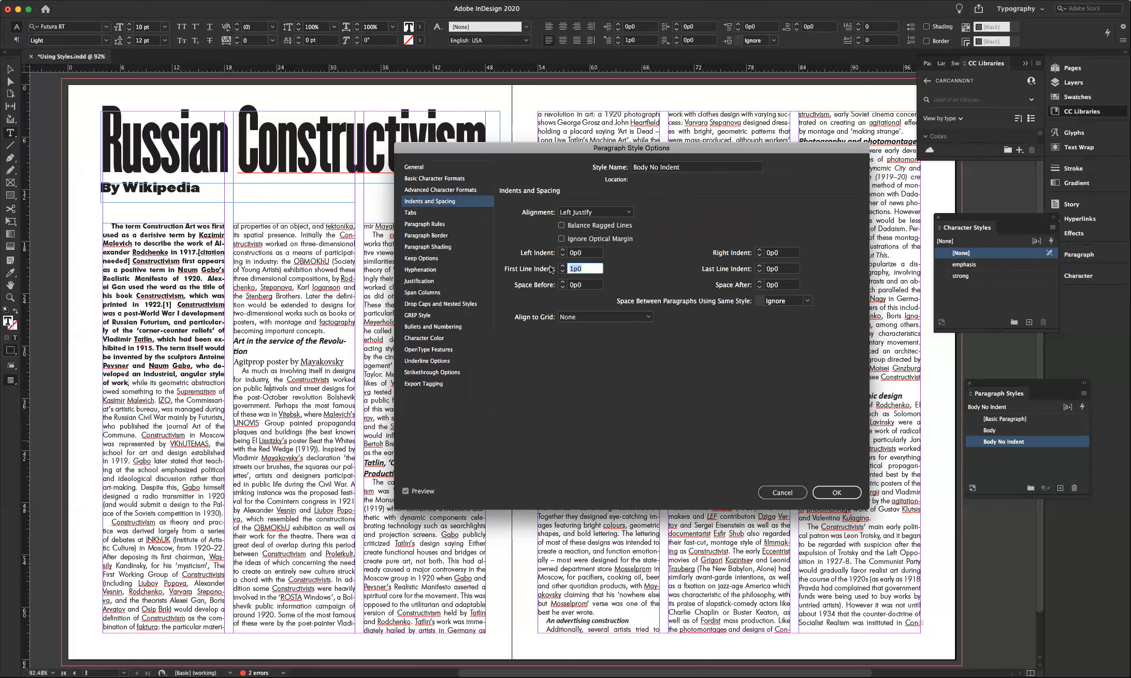
type("0")
key("Return")
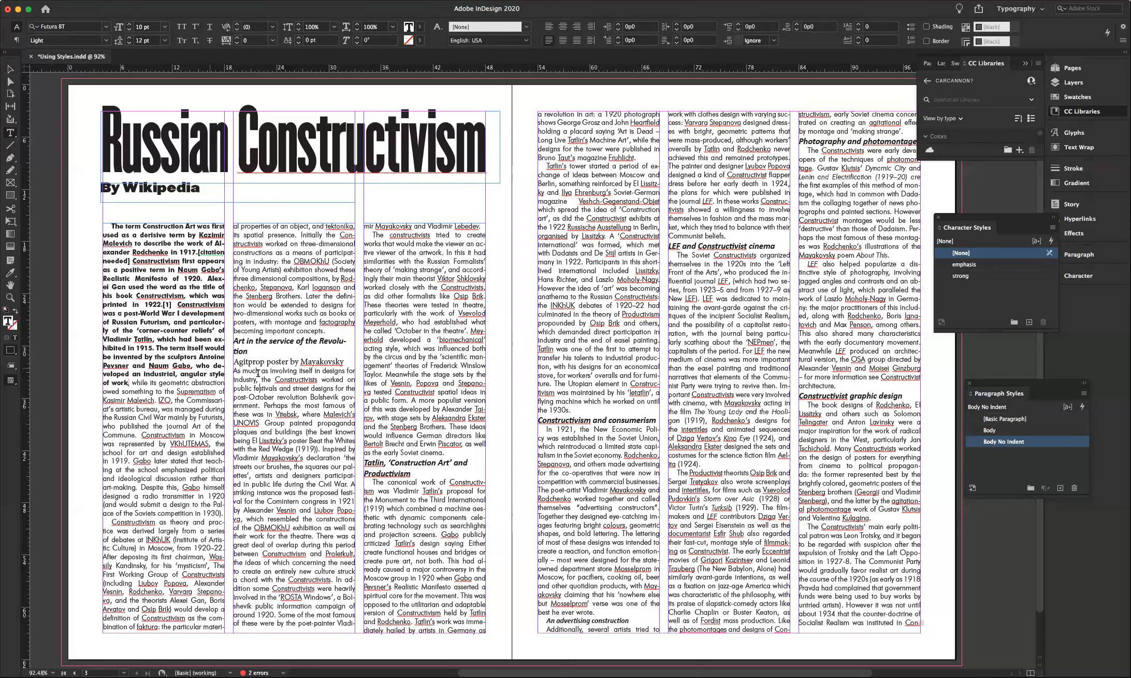
left_click(405, 498)
- Apply Body No Indent to 'The canonical work', 'In 1921' and 'Additionally, several artists' paragraphs
left_click(993, 443)
left_click(846, 430)
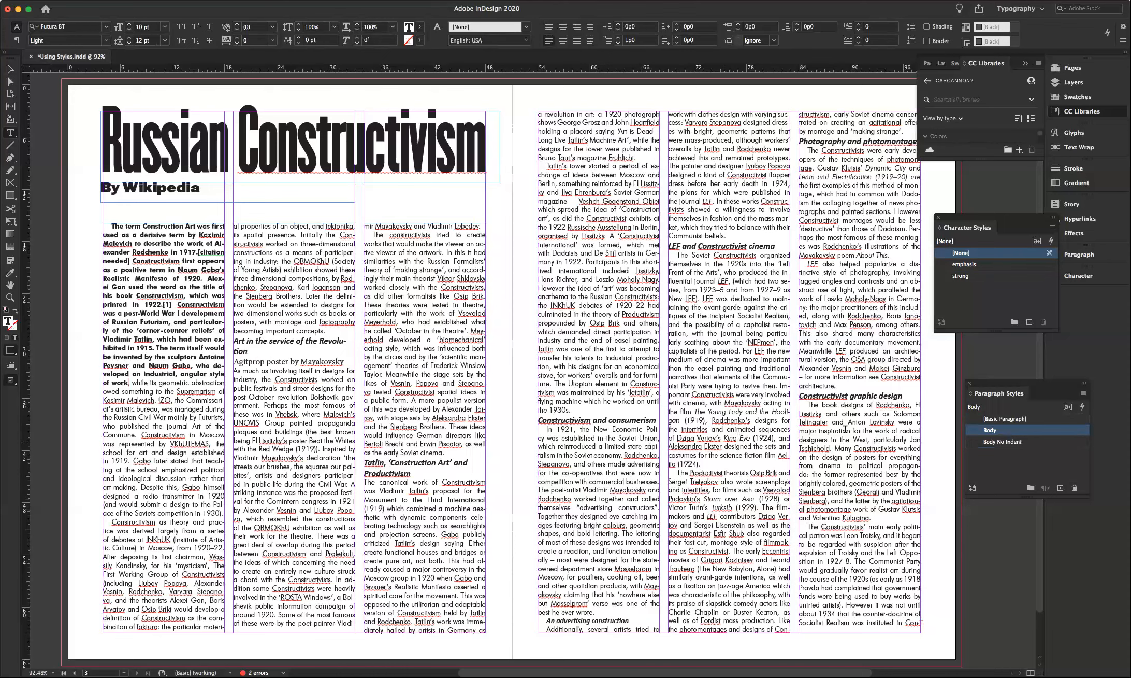
left_click(991, 442)
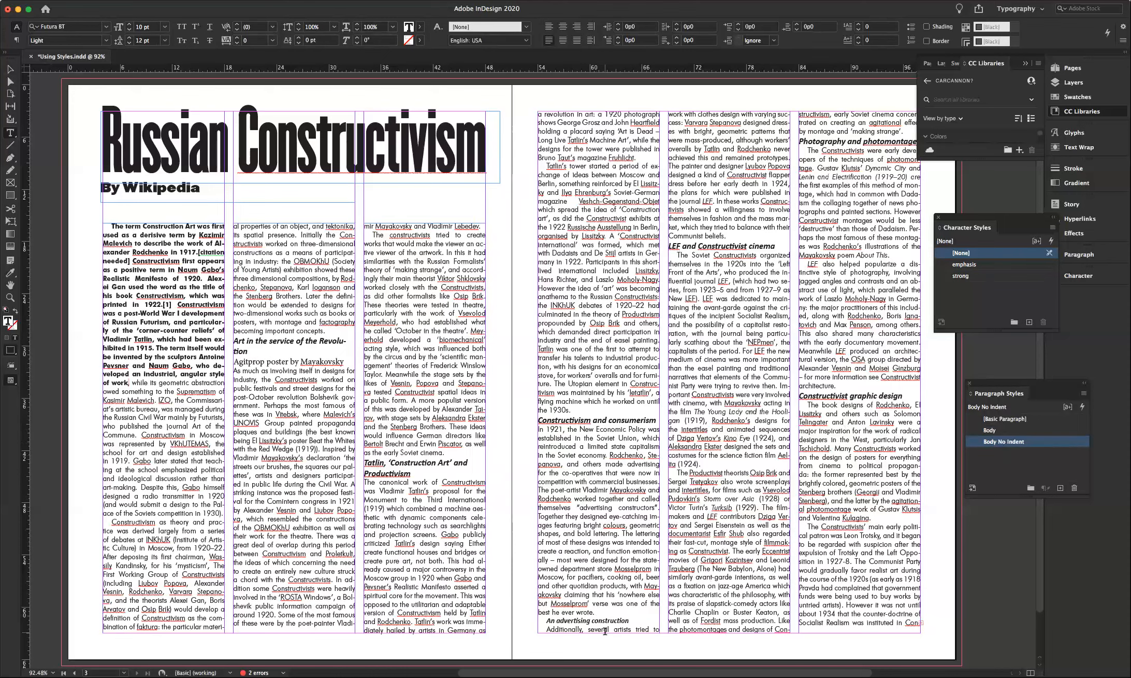
left_click(605, 630)
left_click(1006, 443)
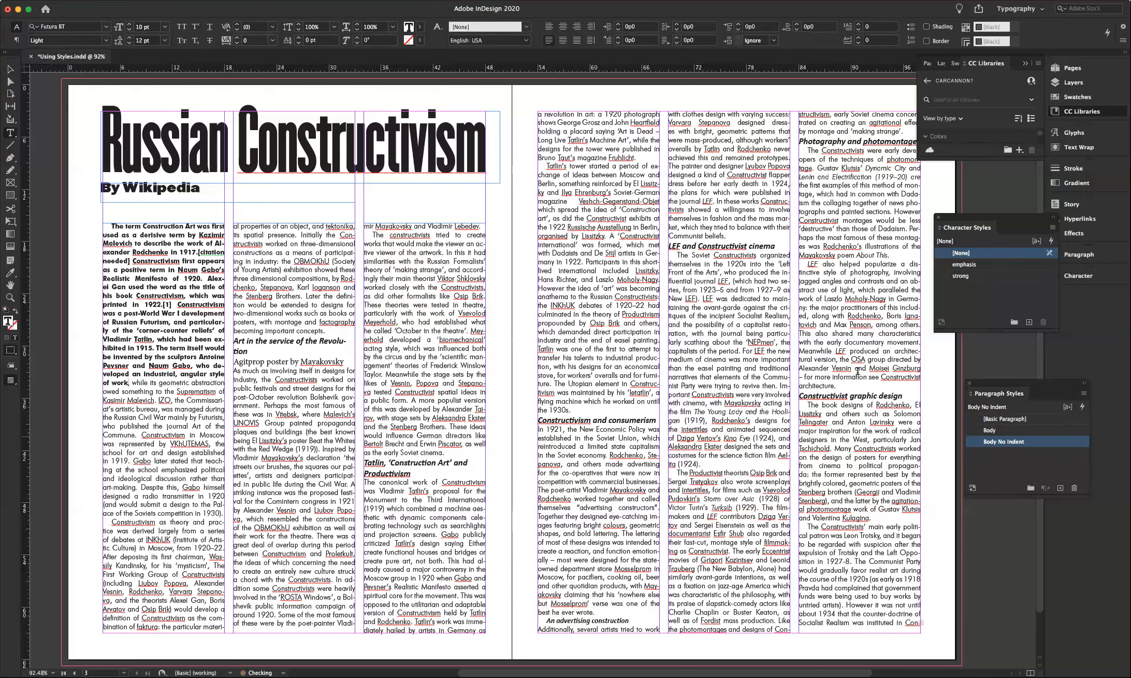
- Apply Body No Indent to the Soviet Constructivists, photomontage, Rodchenko book design and bold opening paragraphs
left_click(706, 274)
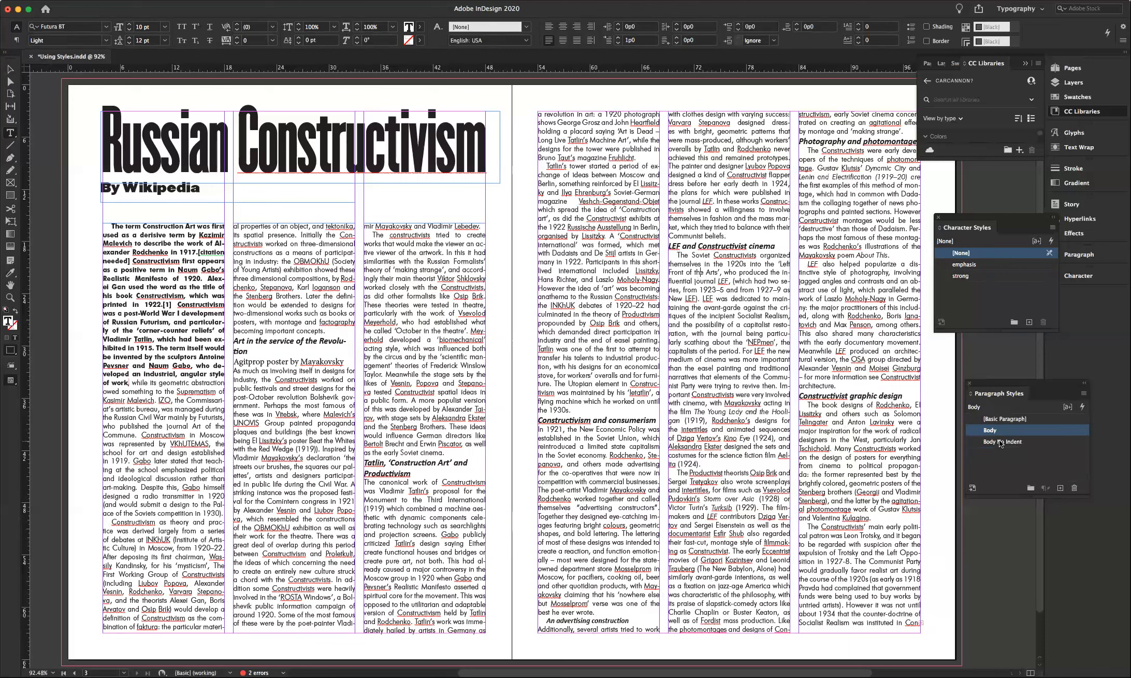
left_click(1002, 441)
left_click(851, 166)
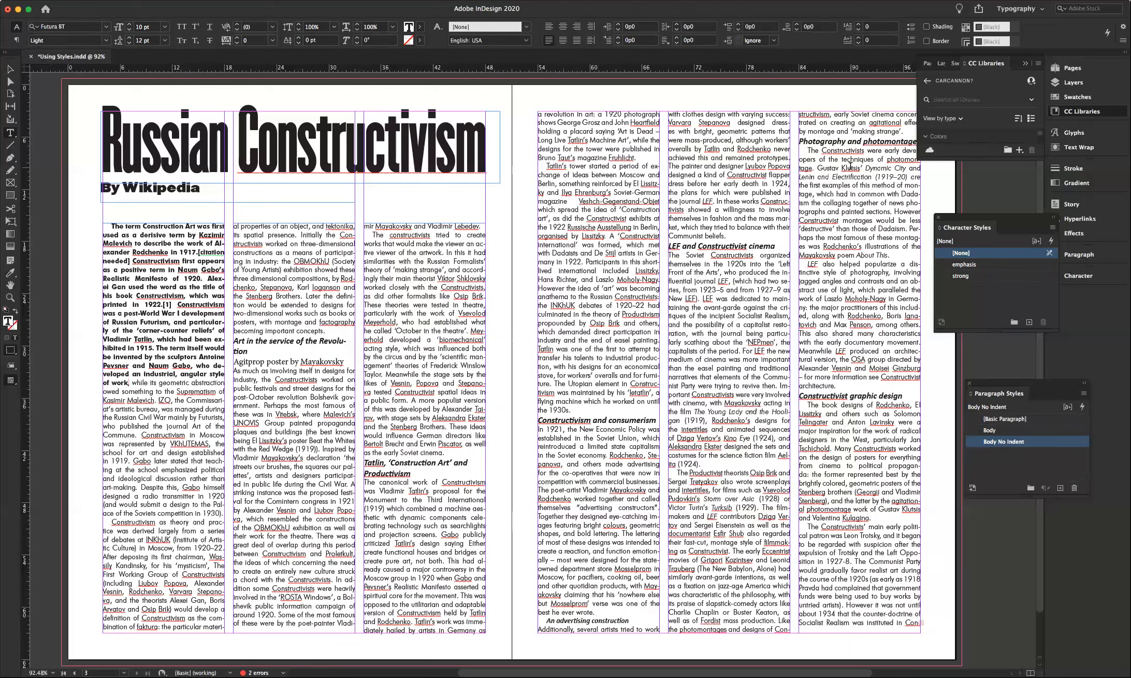
left_click(1008, 442)
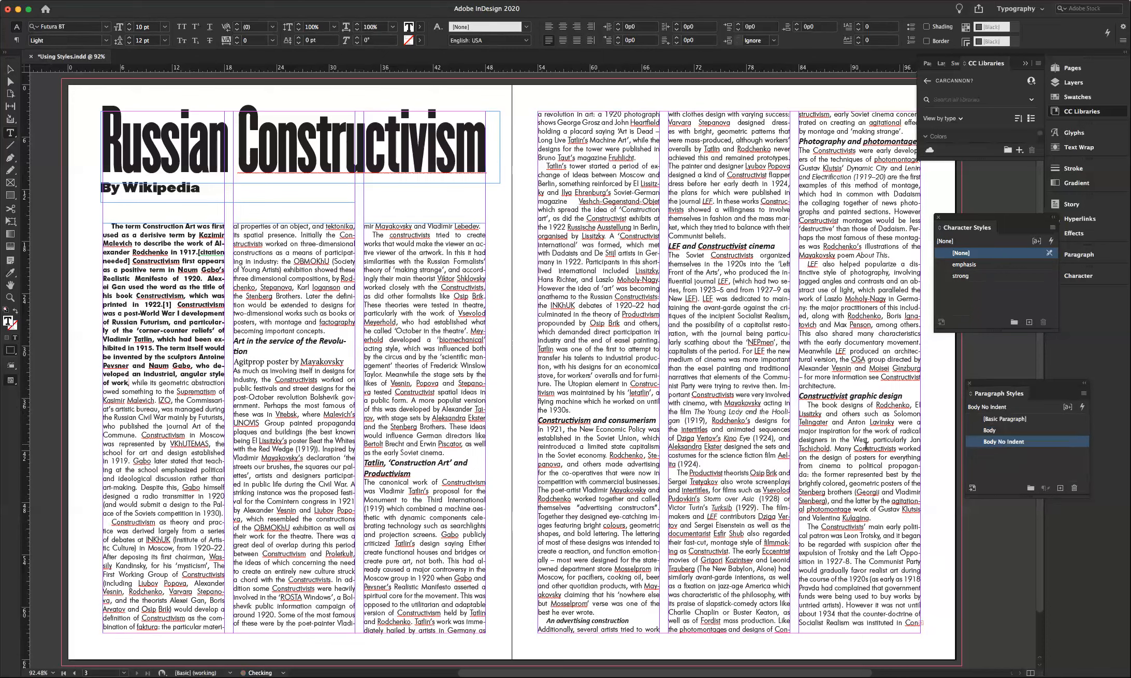
left_click(845, 433)
left_click(995, 443)
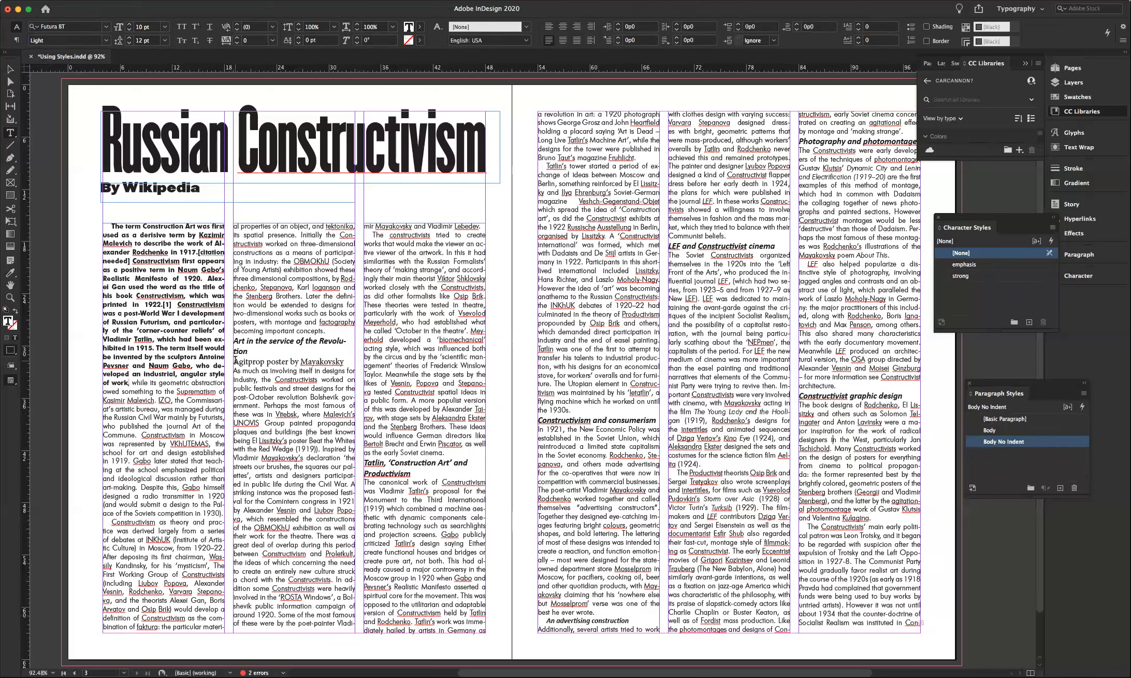
left_click(134, 223)
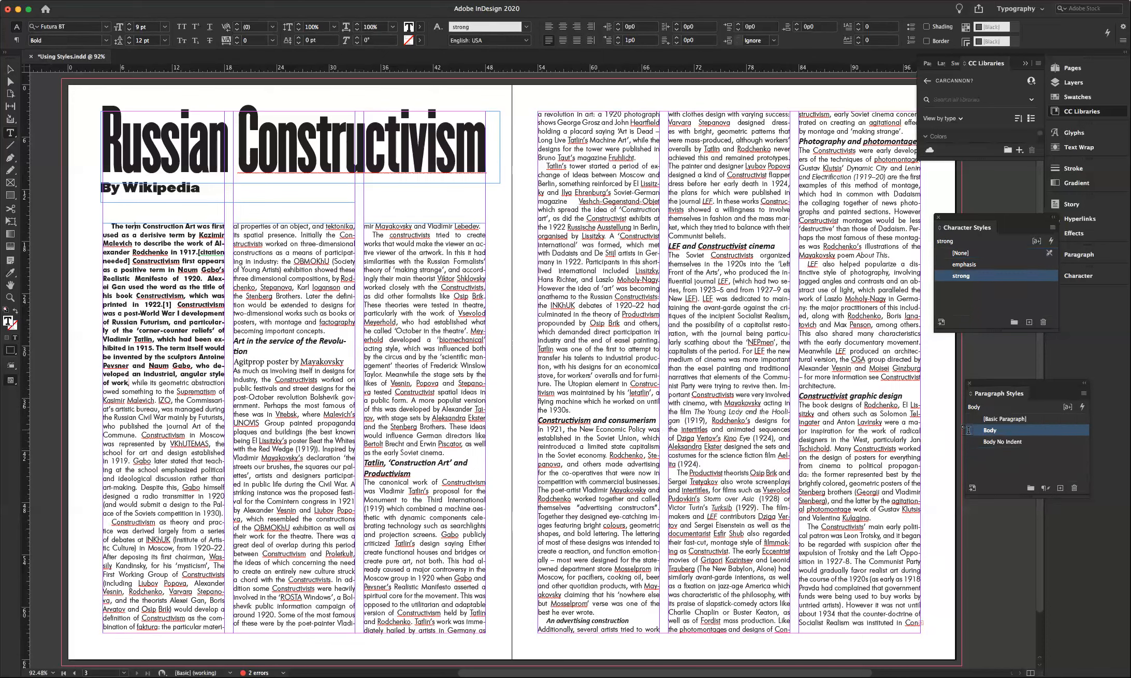
left_click(993, 443)
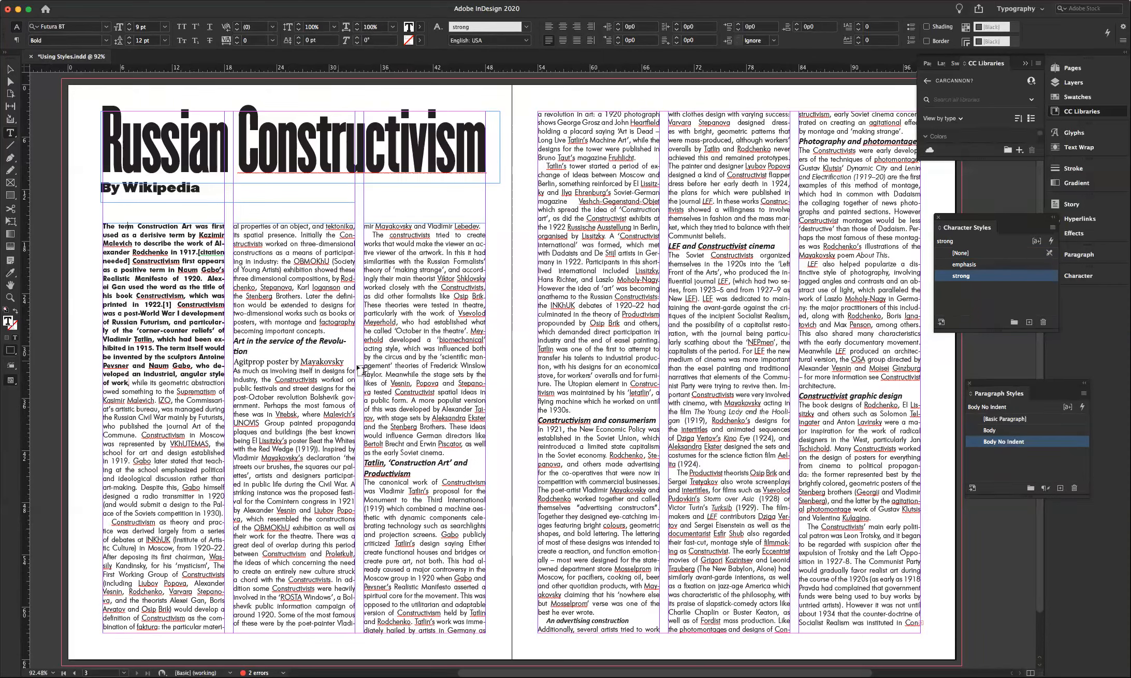
left_click(321, 361)
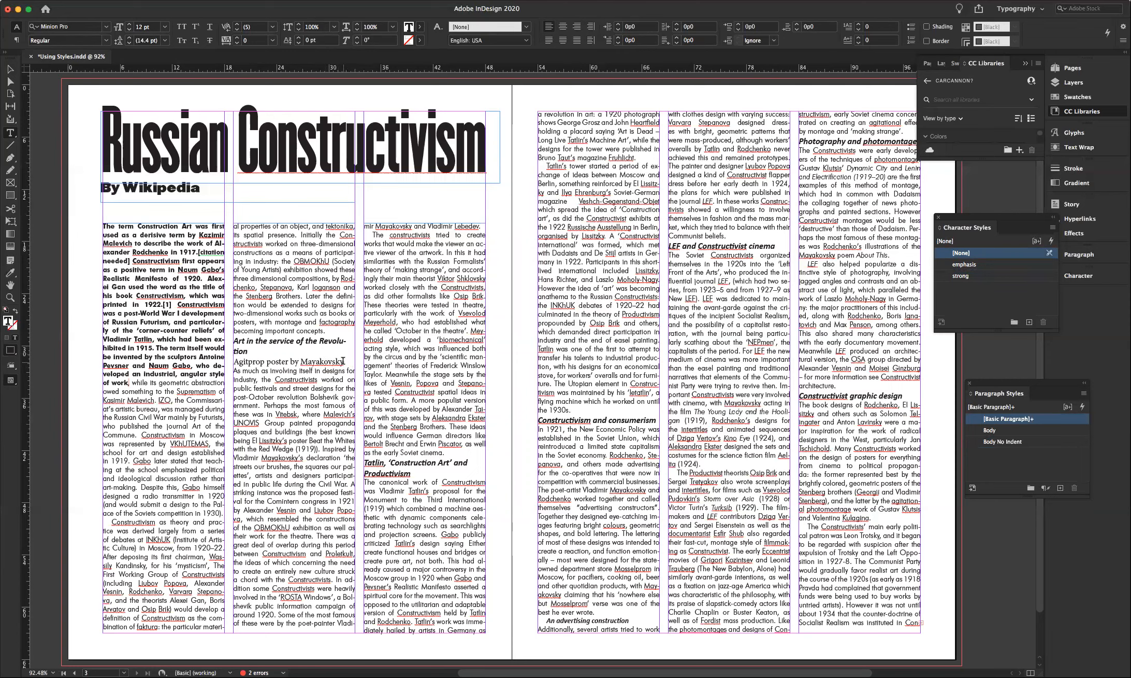
- Style the 'Agitprop poster by Mayakovsky' caption with a new Caption style: Body No Indent base, Light Italic
left_click_drag(343, 361, 234, 362)
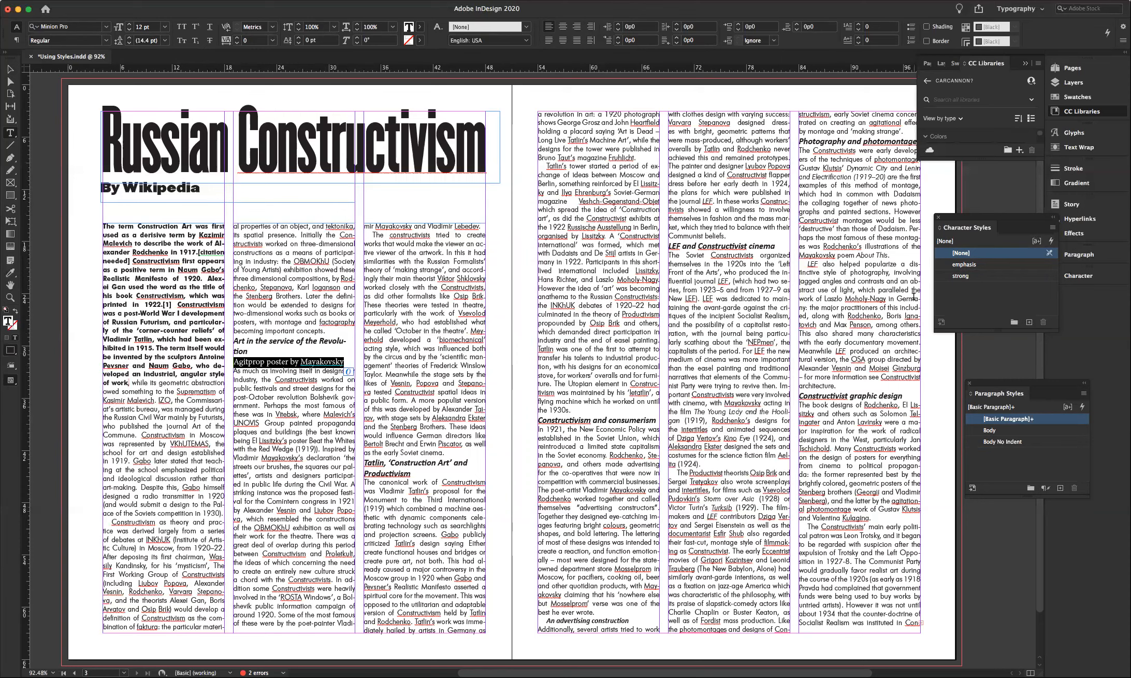
left_click(1084, 396)
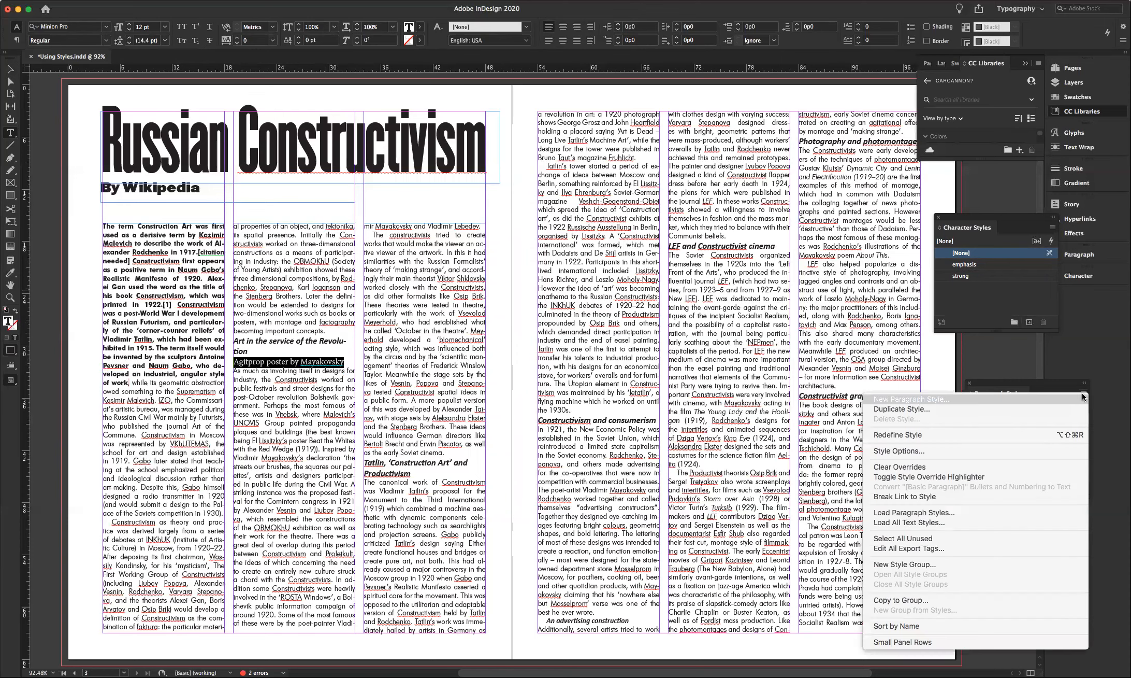
left_click(949, 398)
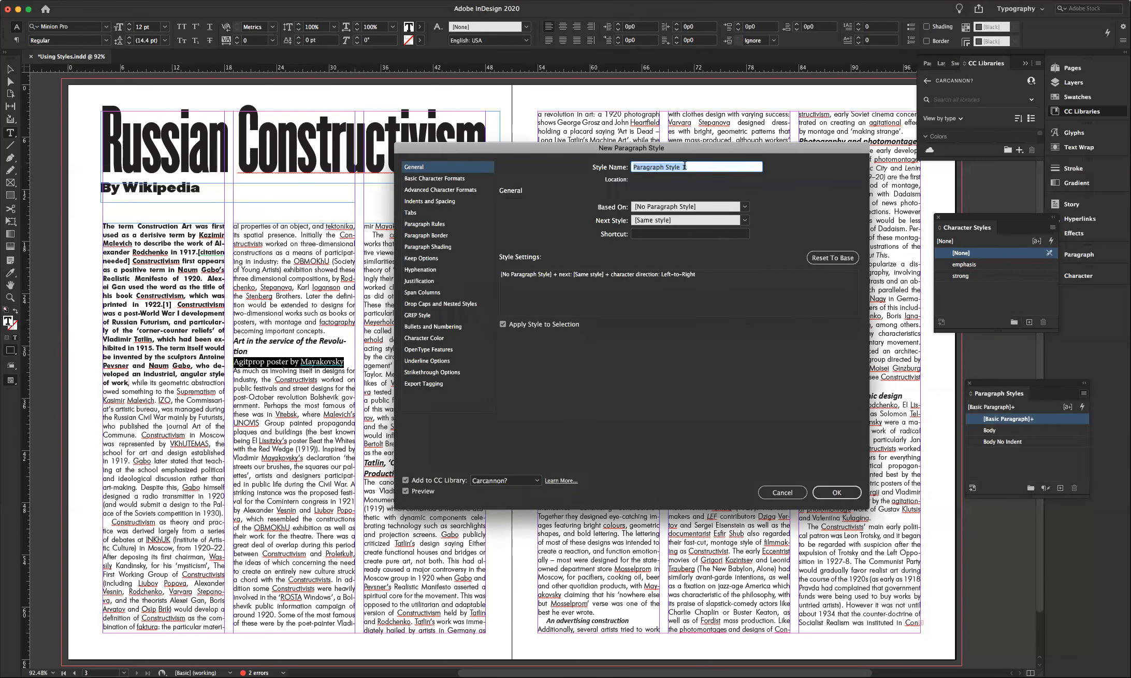
type("Capt")
left_click(744, 207)
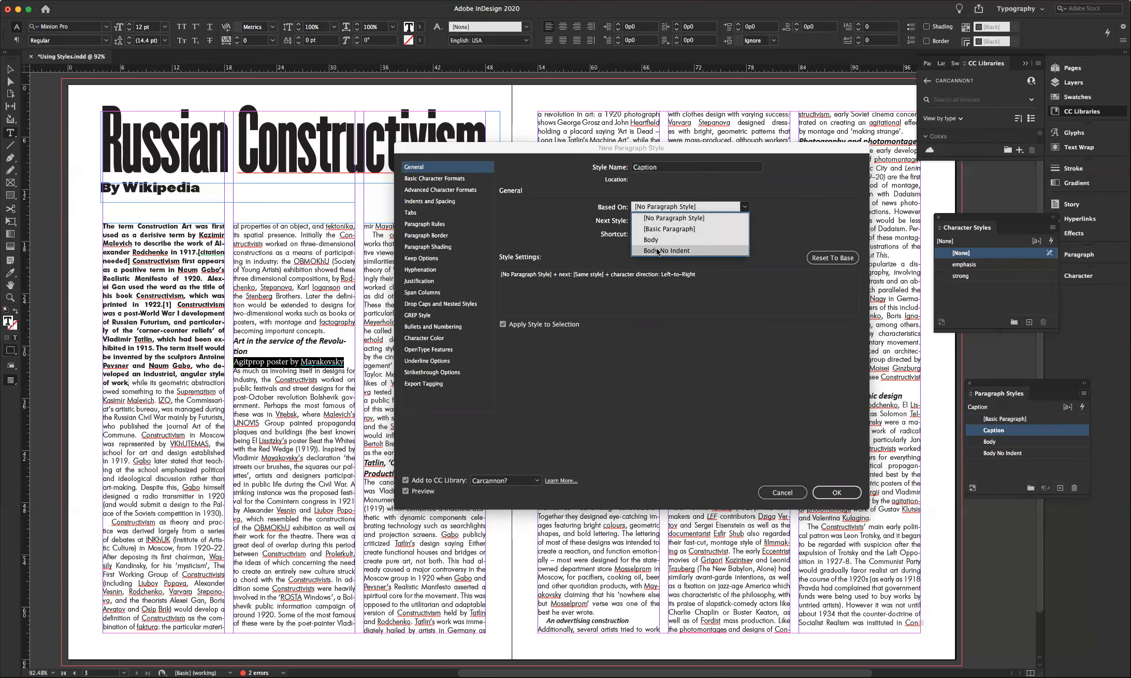
left_click(657, 252)
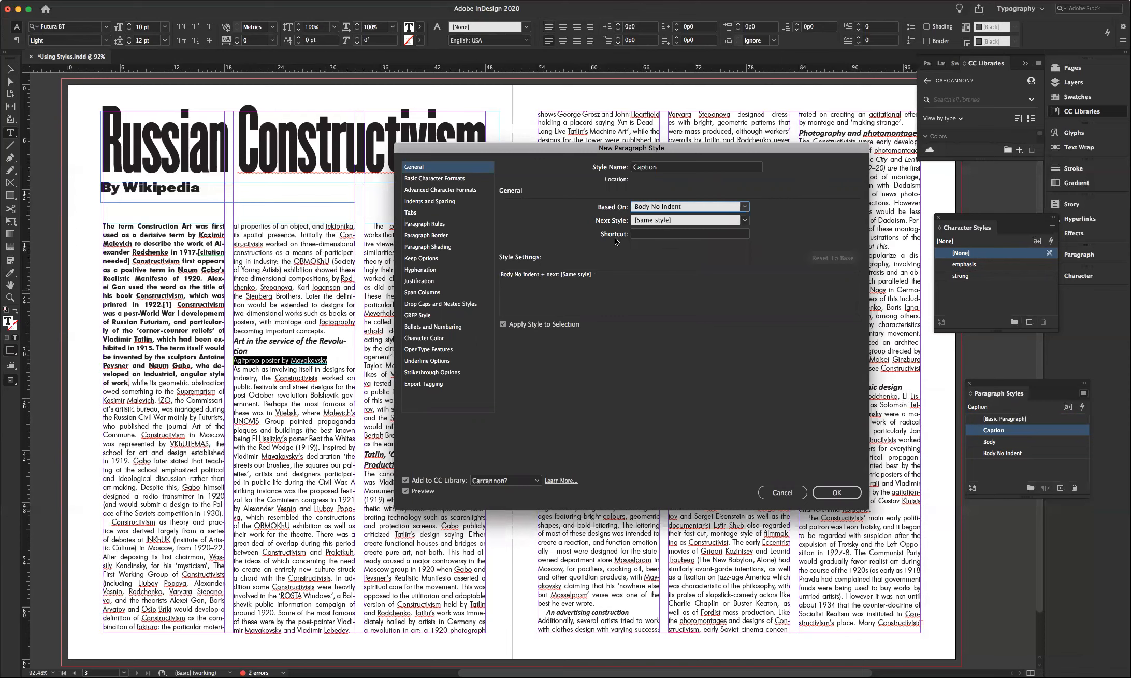
left_click(435, 179)
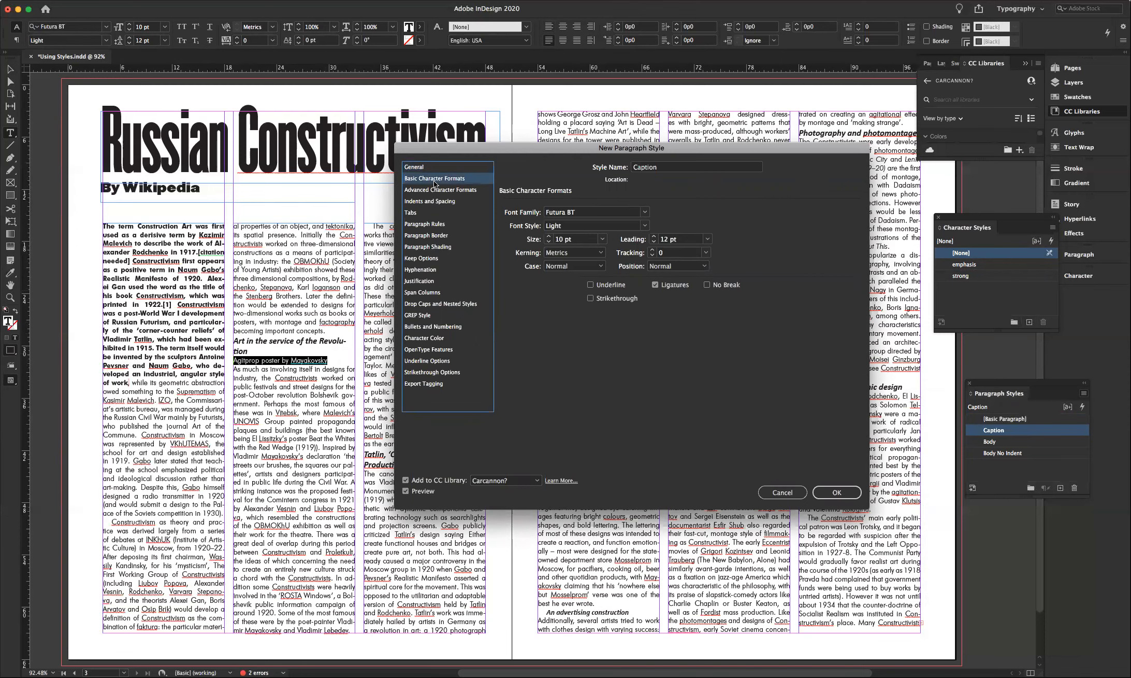
left_click(644, 226)
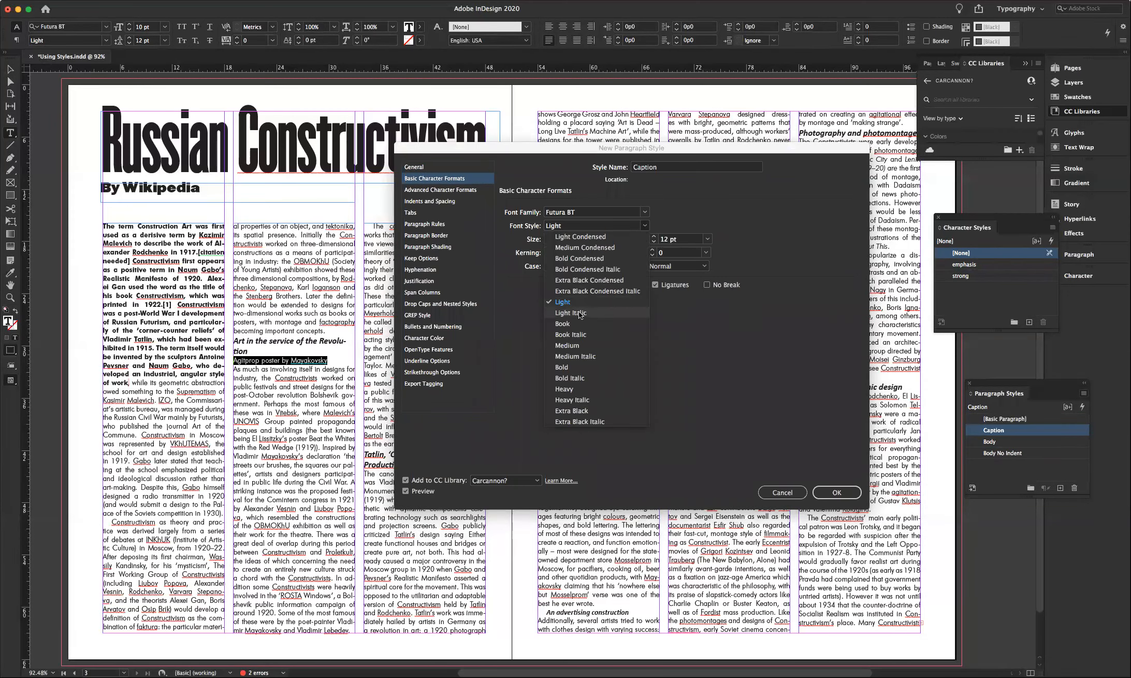
left_click(578, 312)
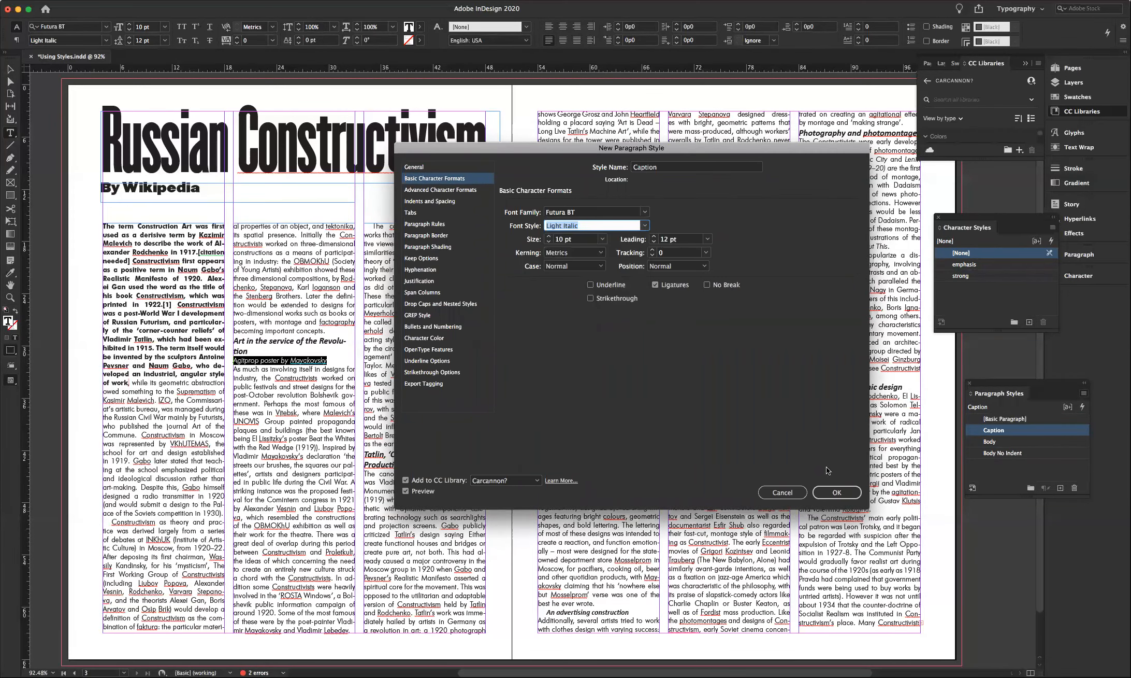
left_click(836, 492)
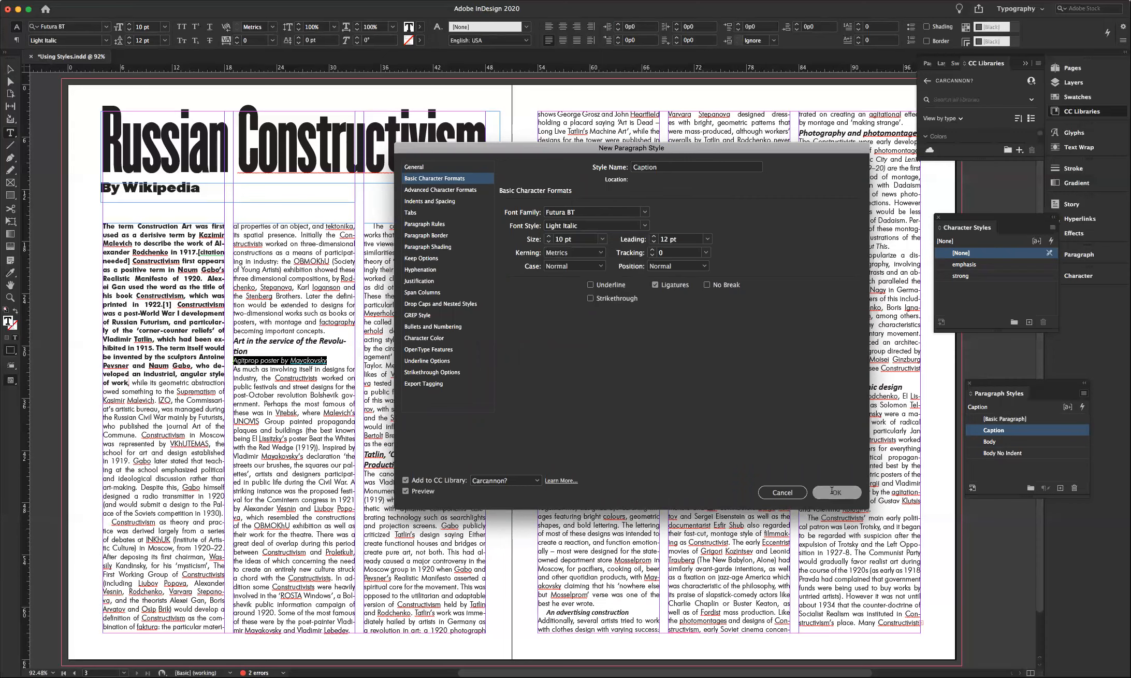
left_click(343, 358)
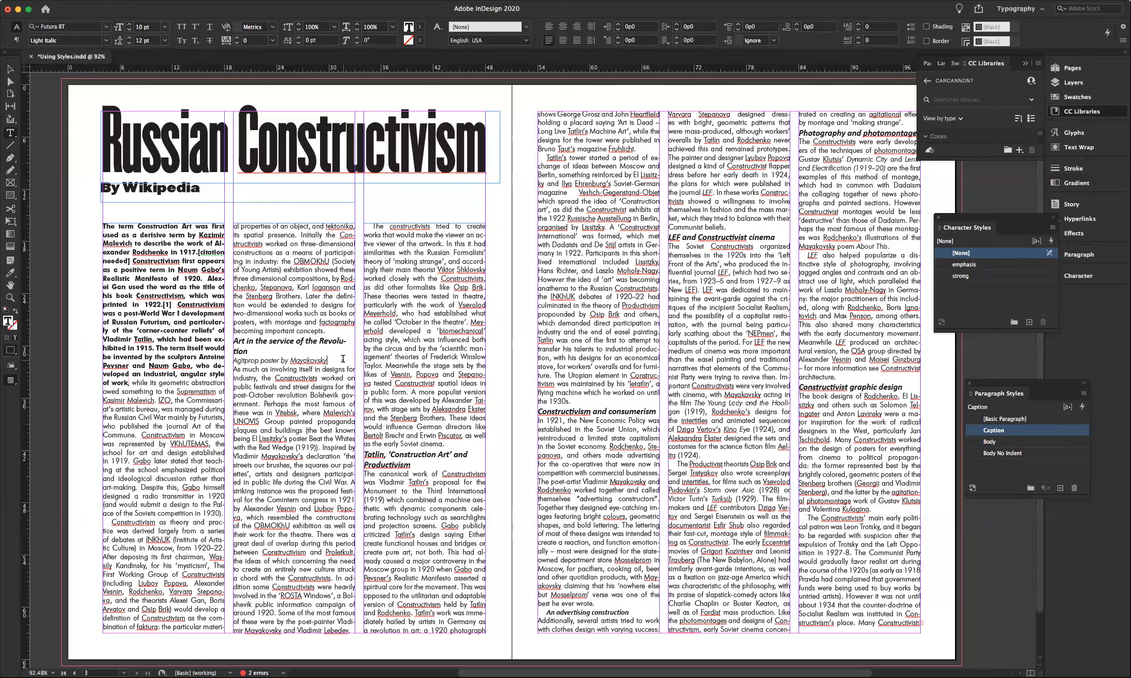
- Select the 'Art in the service of the Revolution' heading and start a new paragraph style from it
left_click(299, 361)
left_click_drag(252, 351, 230, 343)
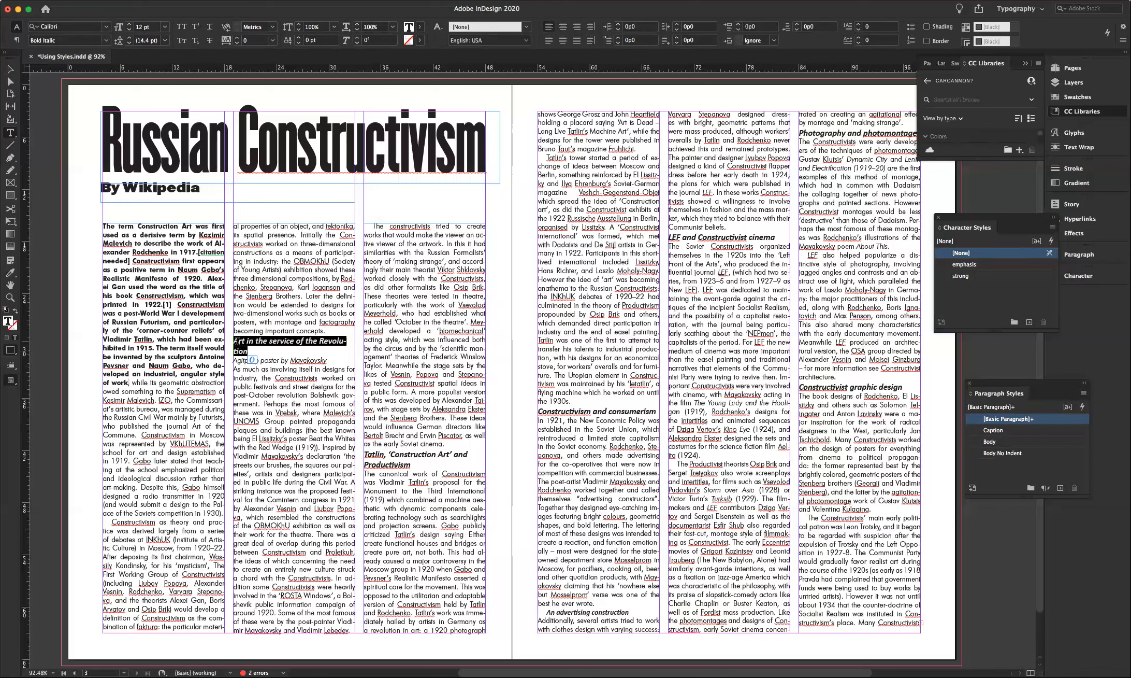
left_click(1084, 395)
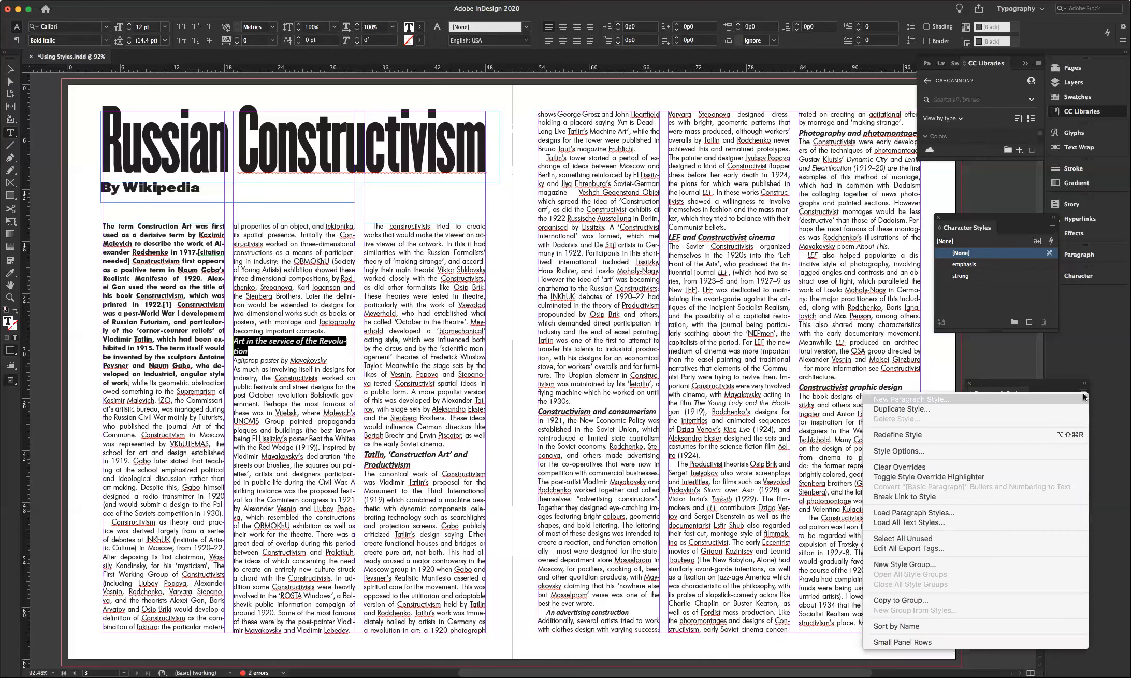
left_click(938, 399)
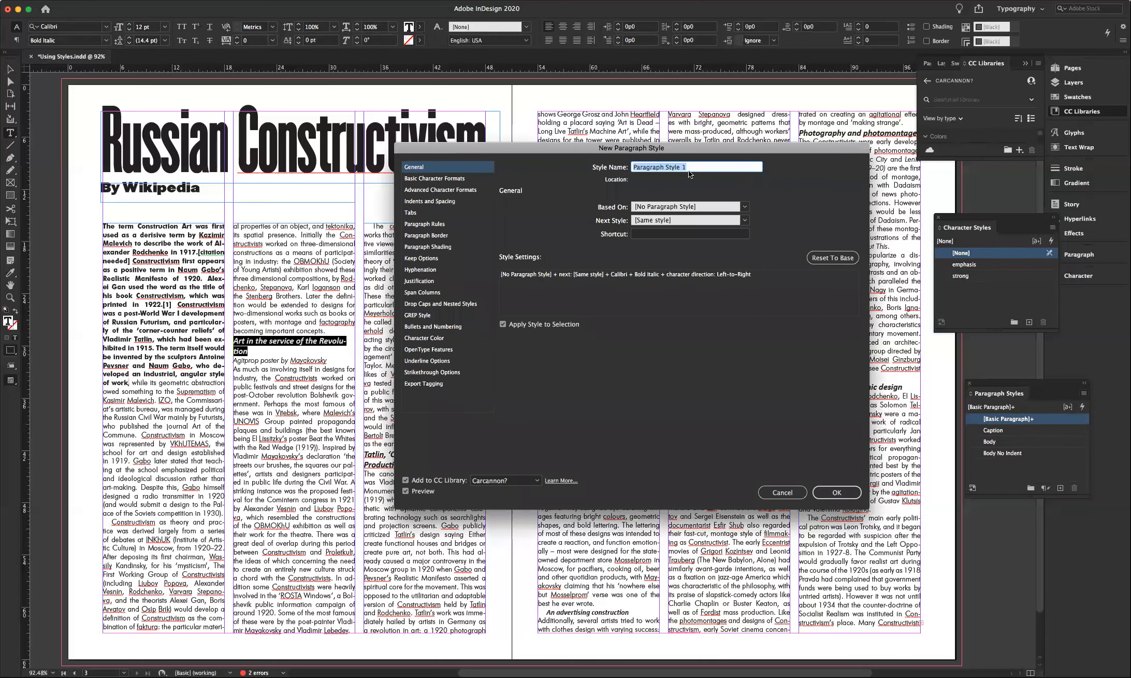
- Name the new style Subhead and give it Futura BT Bold at 10 pt
type("Subhead")
left_click(421, 181)
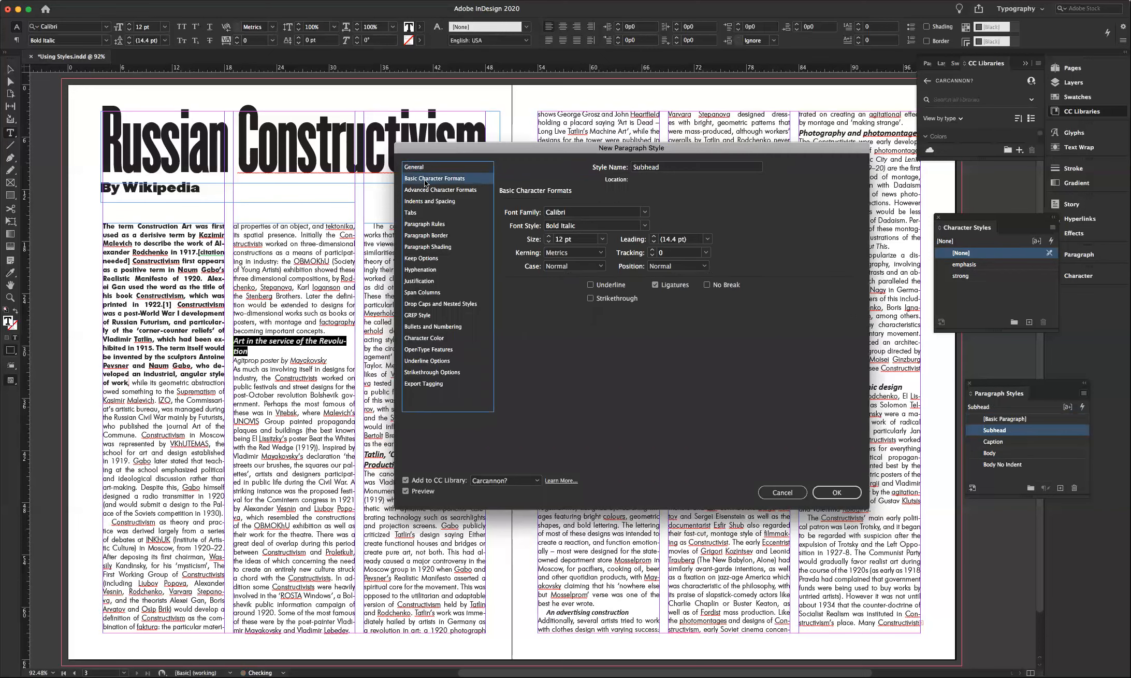
left_click(645, 212)
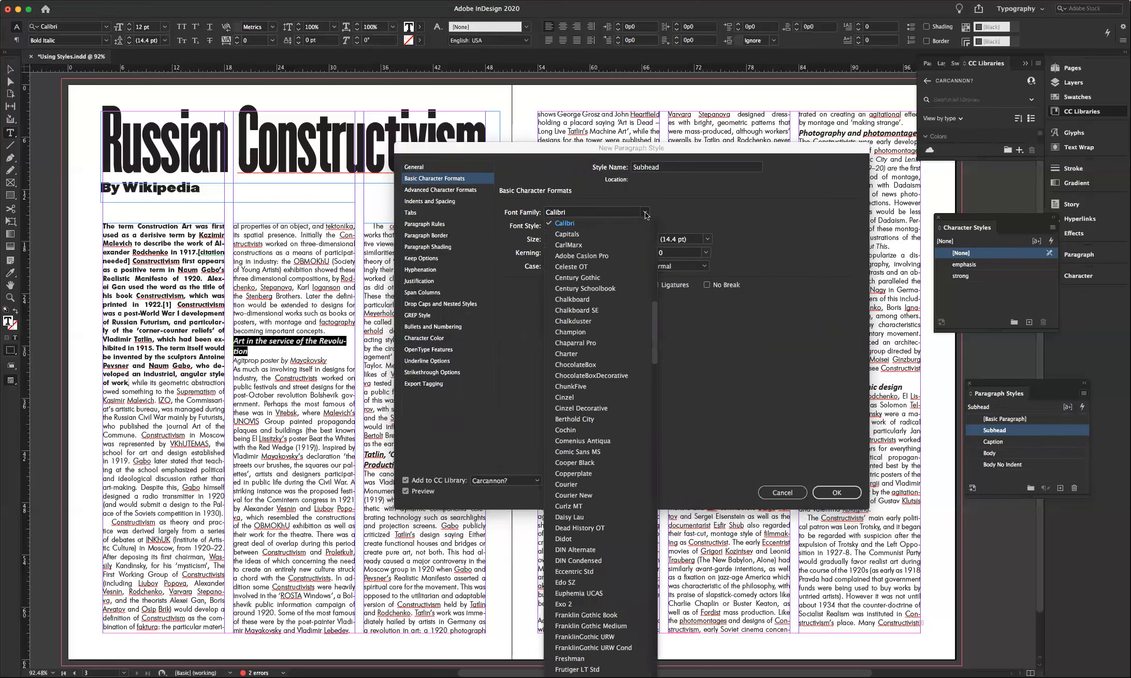
scroll(603, 254, "up", 10)
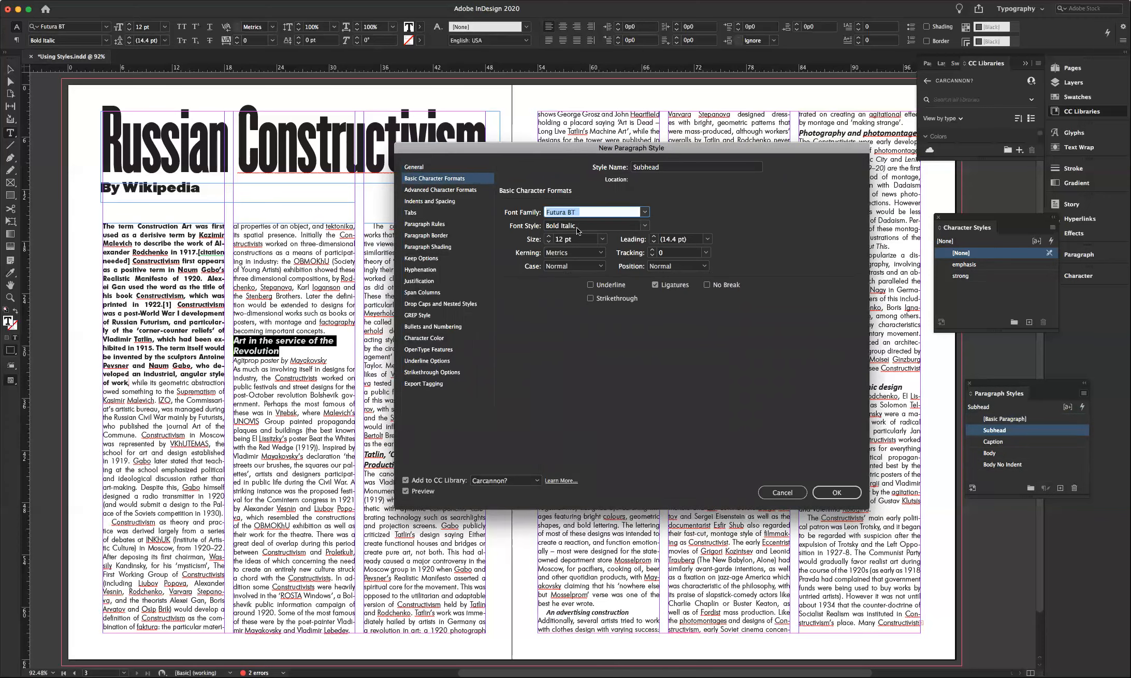
left_click(645, 226)
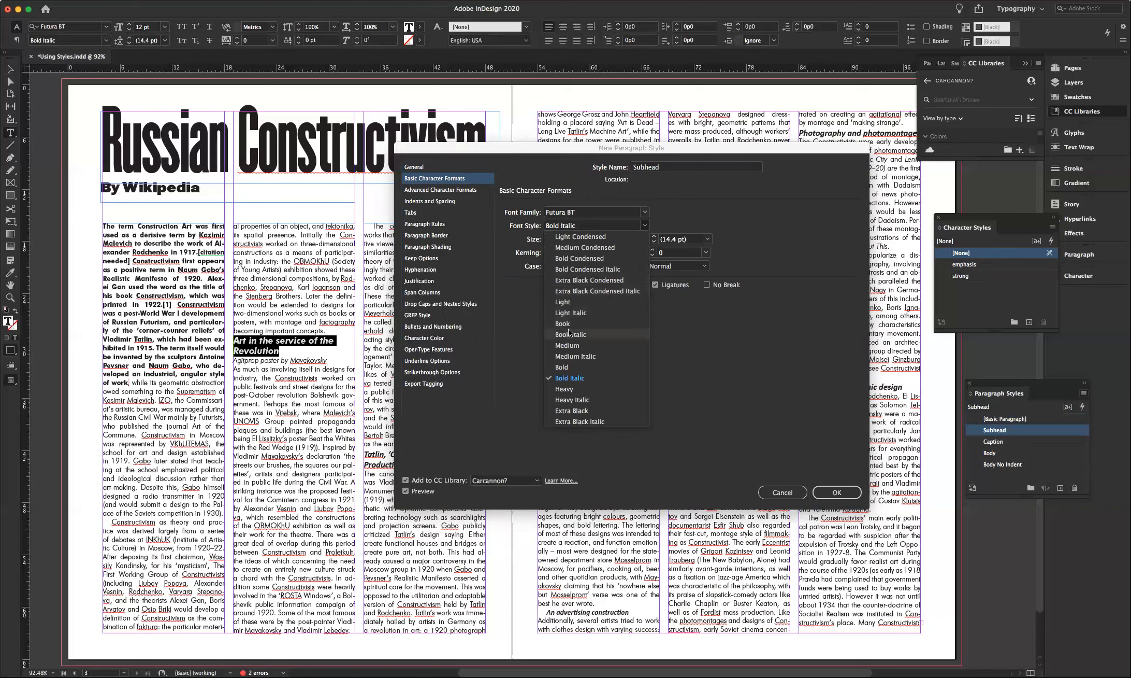
left_click(565, 367)
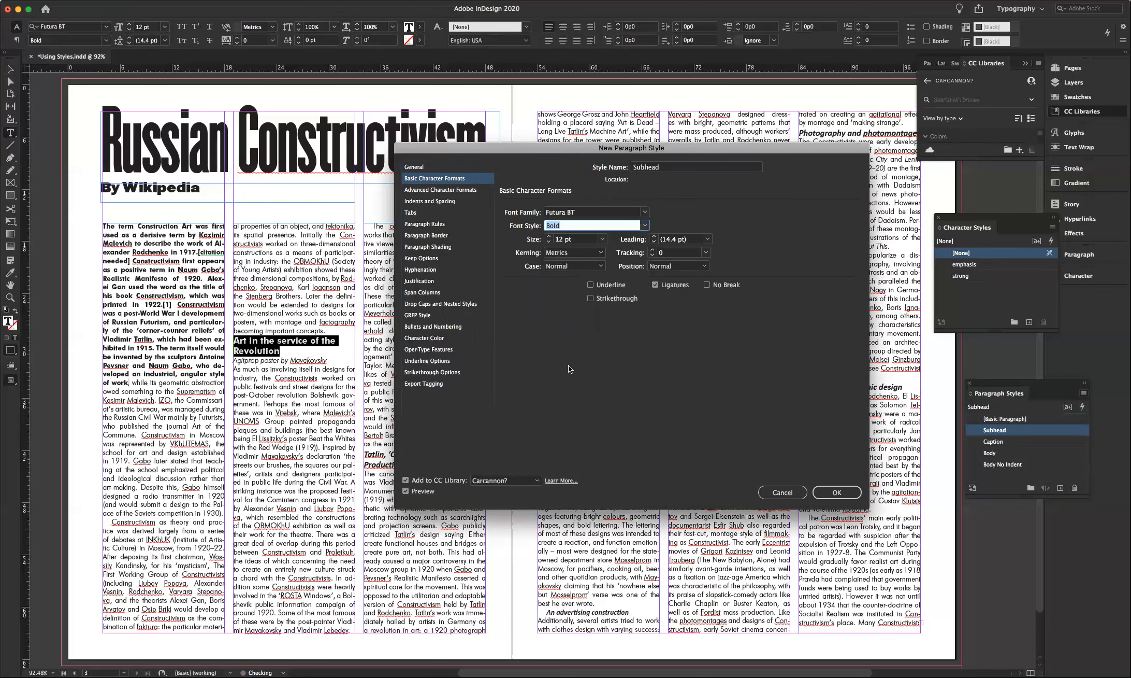
left_click(549, 243)
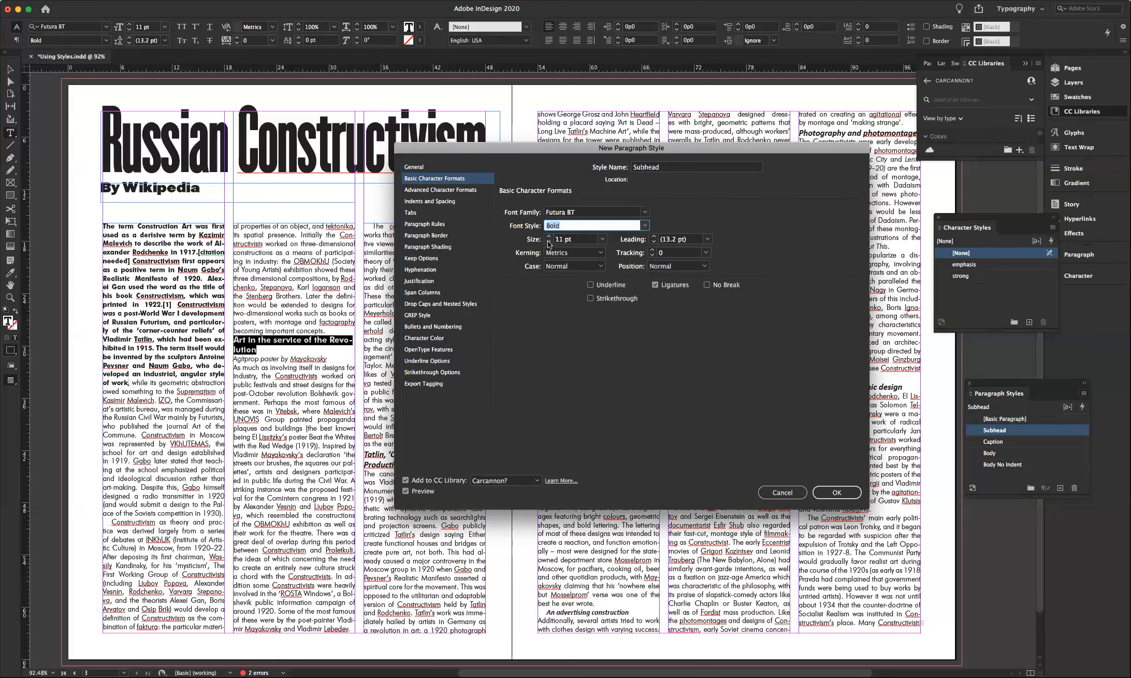
left_click(549, 243)
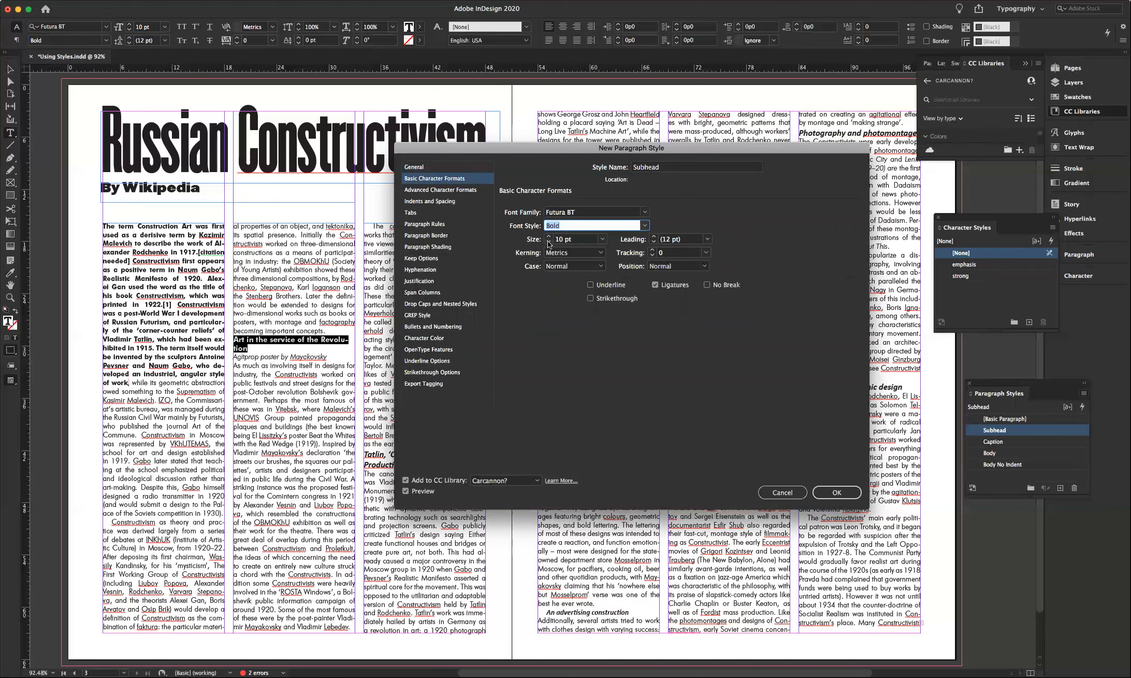
- Change Subhead to Bold Condensed, 12 pt size on 12 pt leading
left_click(645, 226)
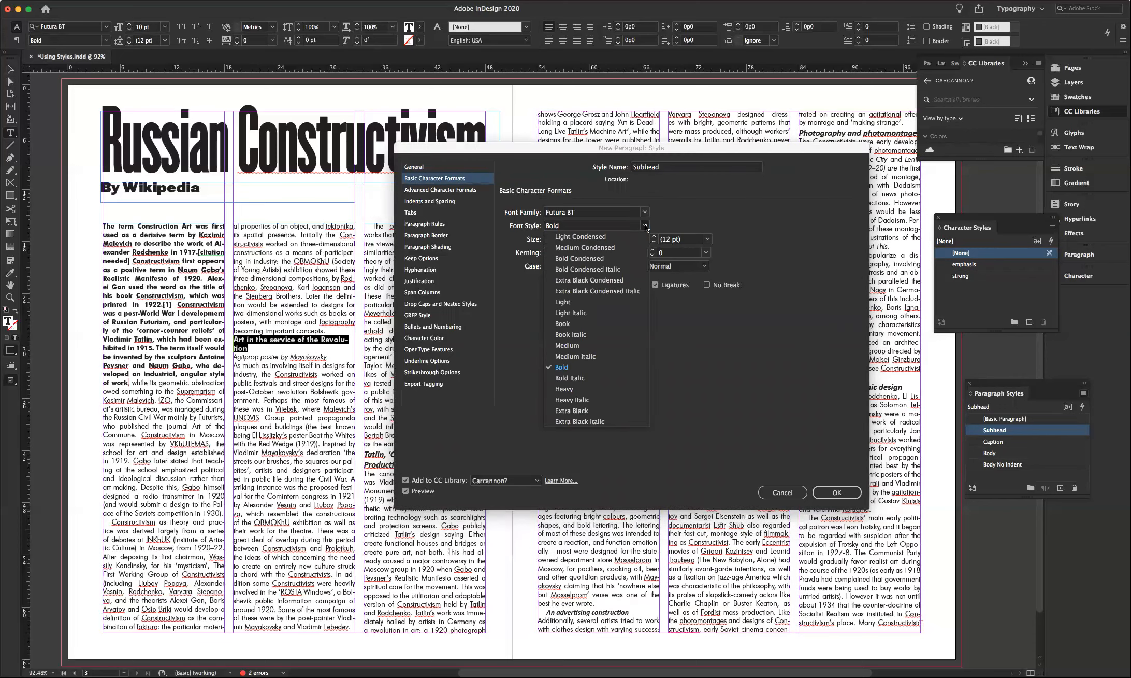
left_click(602, 259)
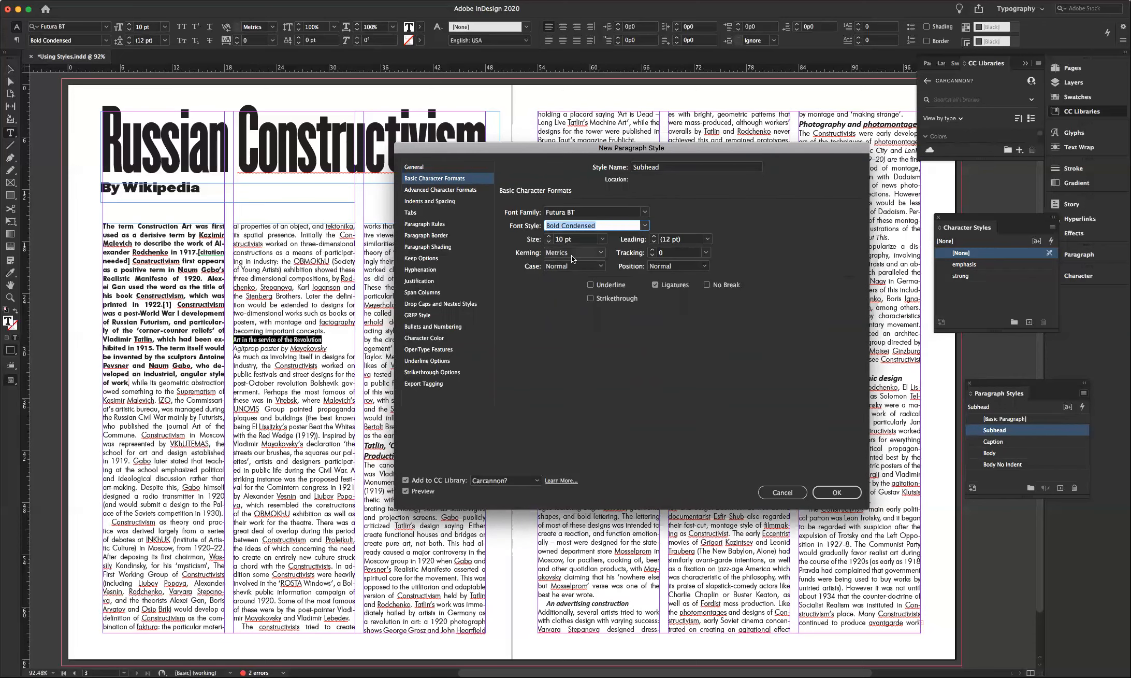
left_click(548, 236)
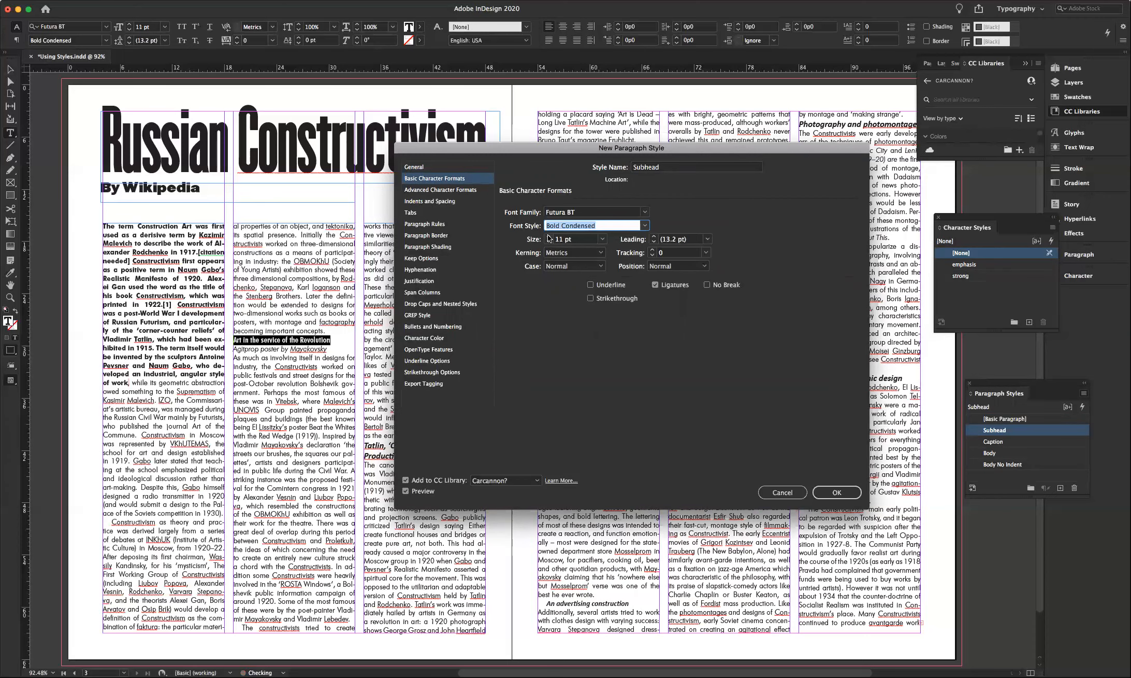
left_click(549, 236)
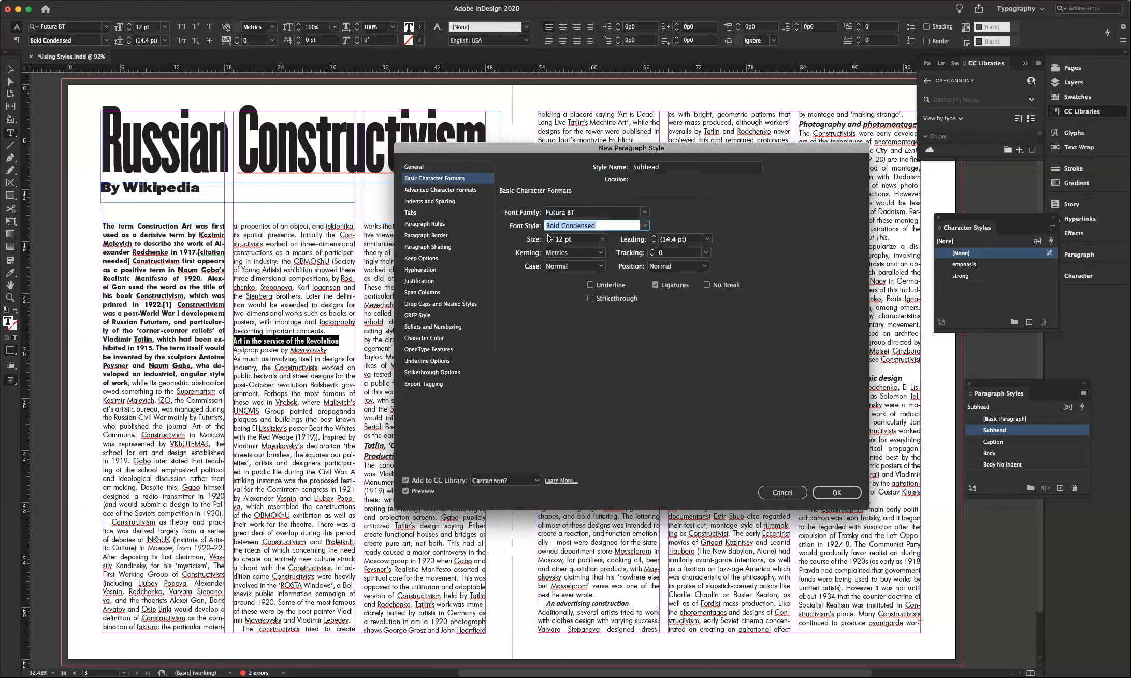
left_click(690, 240)
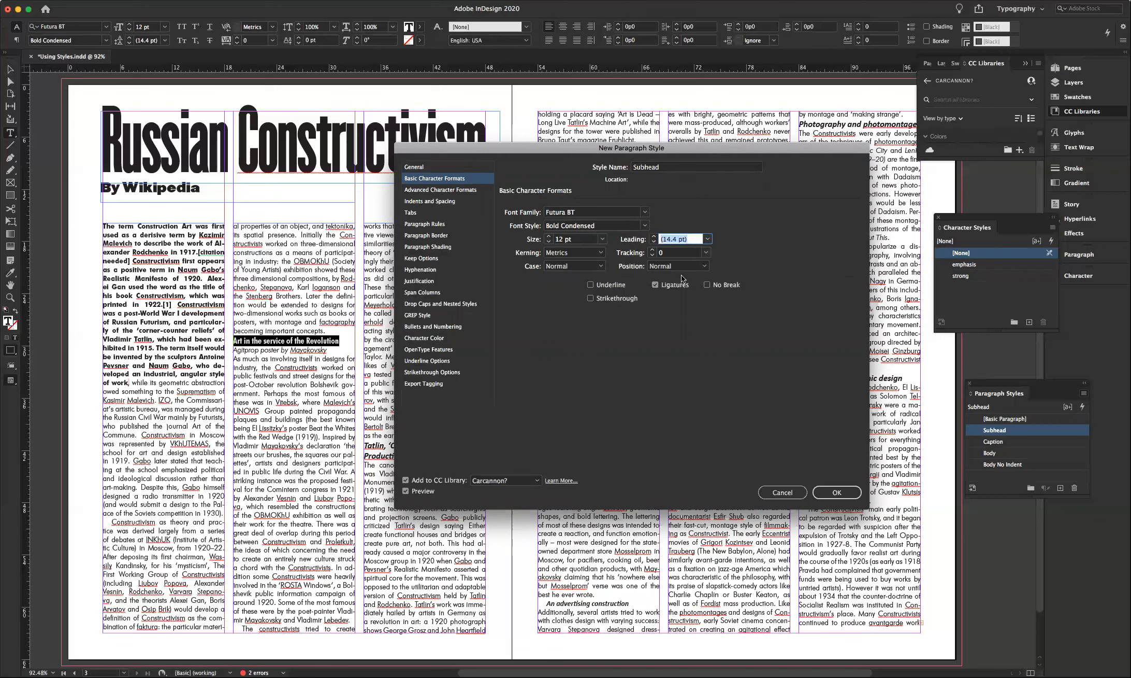
type("12")
left_click(672, 253)
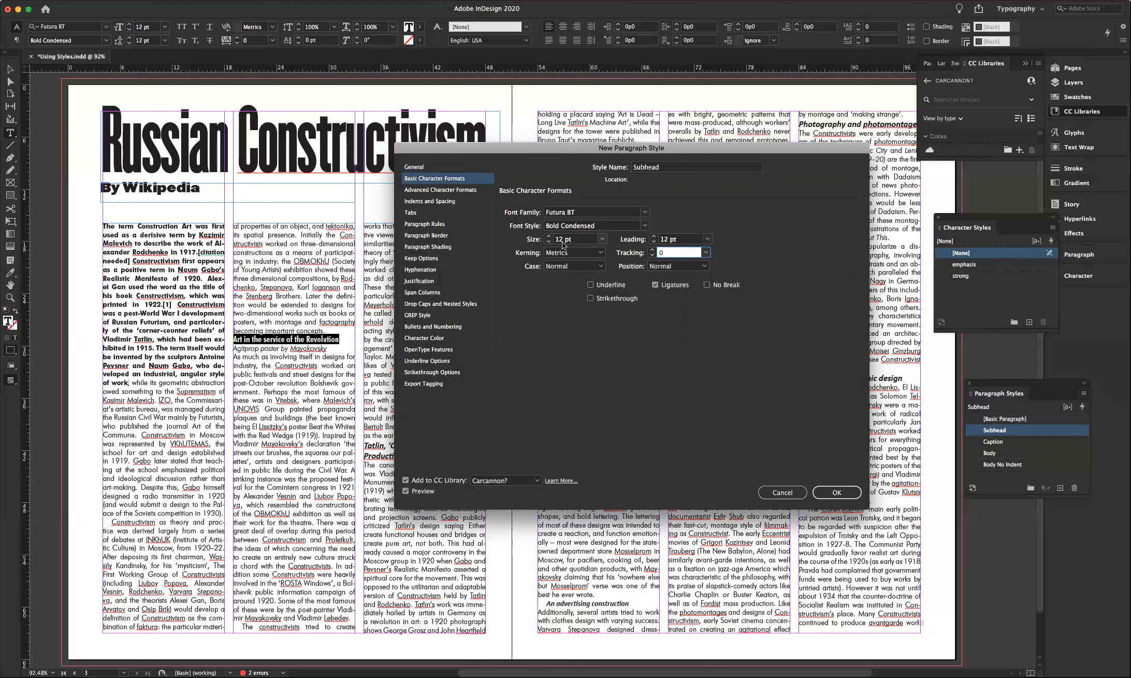
left_click_drag(579, 146, 664, 170)
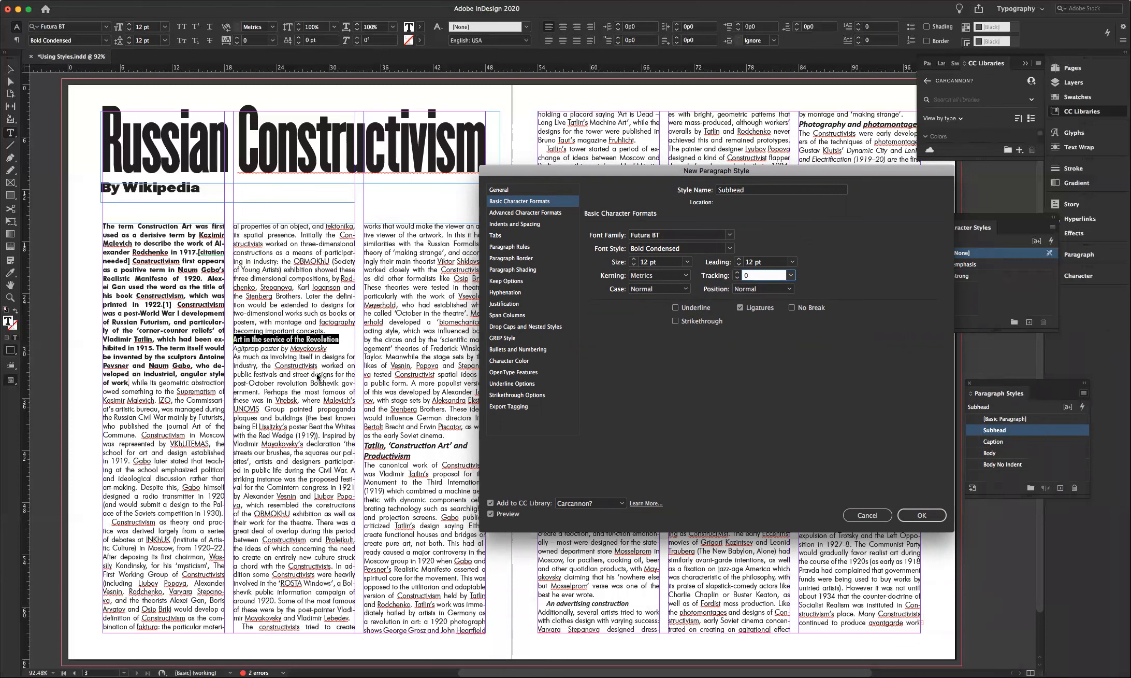
- Raise the Subhead style's Space Before to 0p9 in Indents and Spacing
left_click(519, 225)
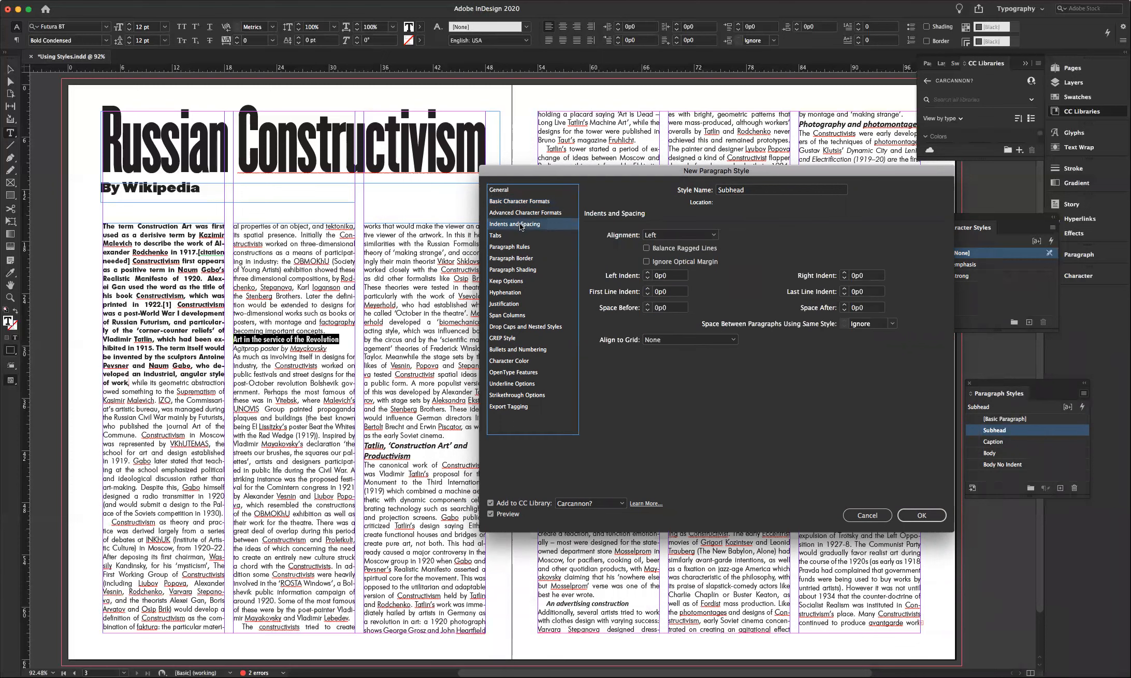
left_click(524, 215)
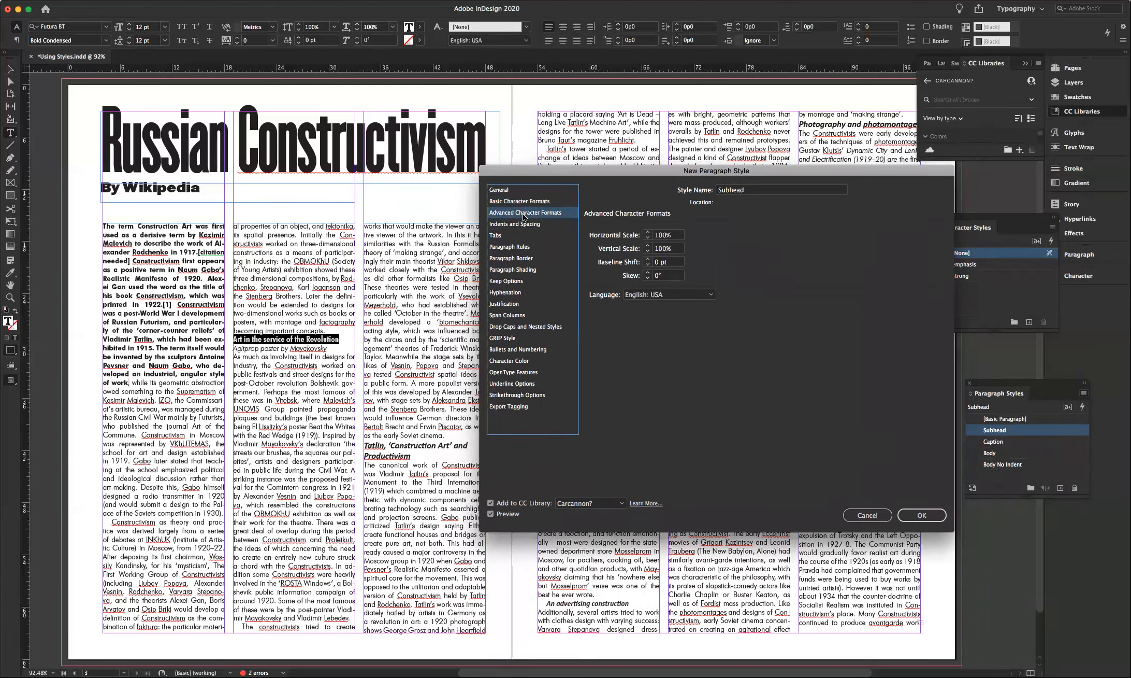
left_click(514, 227)
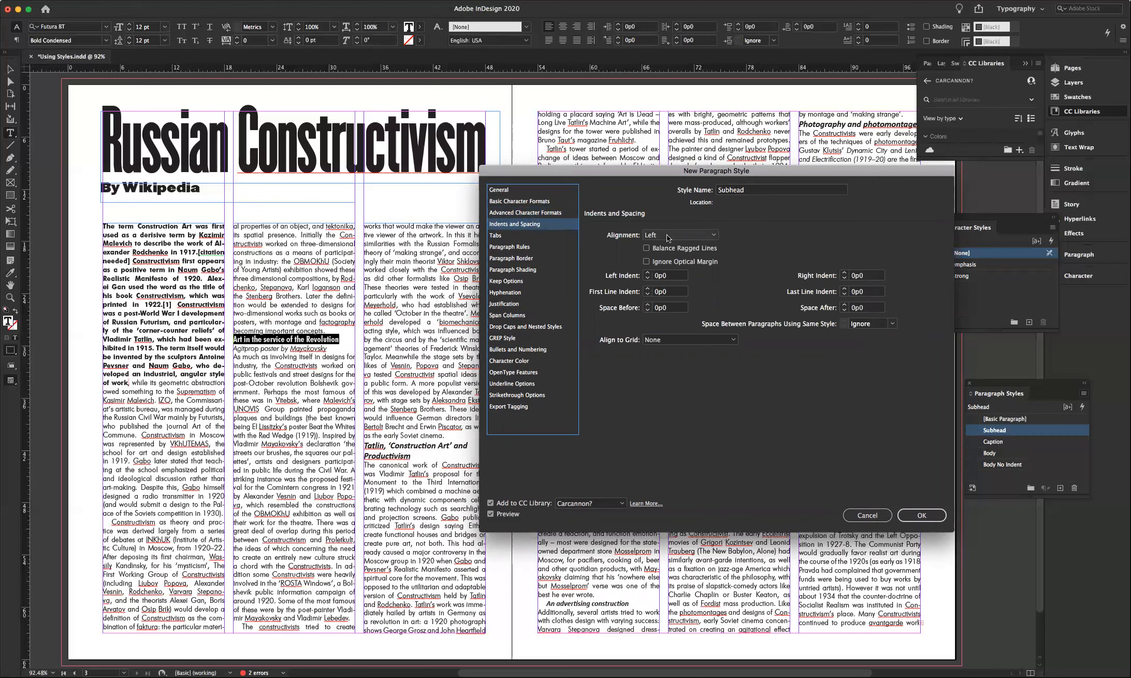
left_click(648, 304)
left_click(648, 305)
left_click(648, 305)
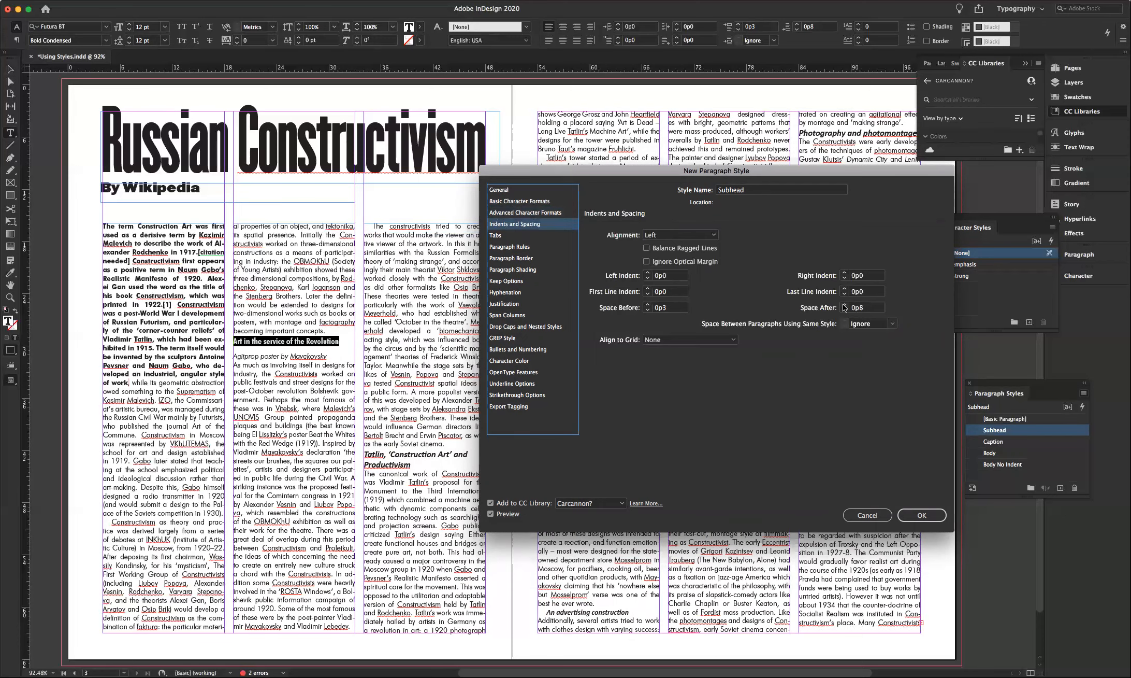
left_click(648, 304)
left_click(648, 304)
left_click(648, 305)
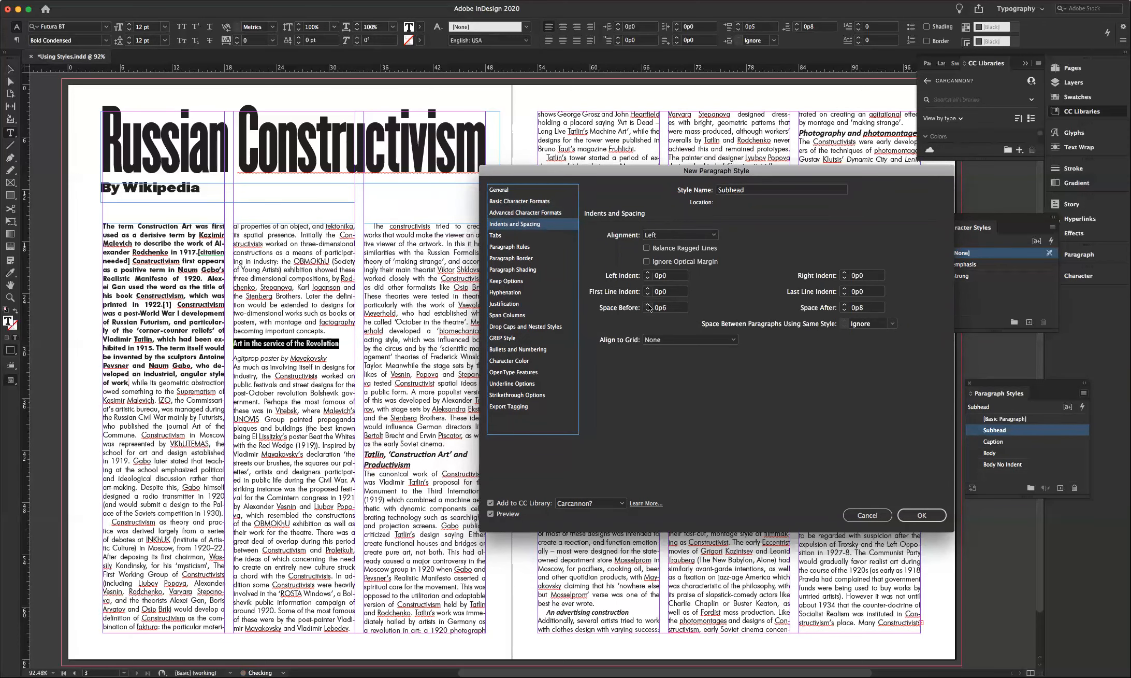
left_click(649, 304)
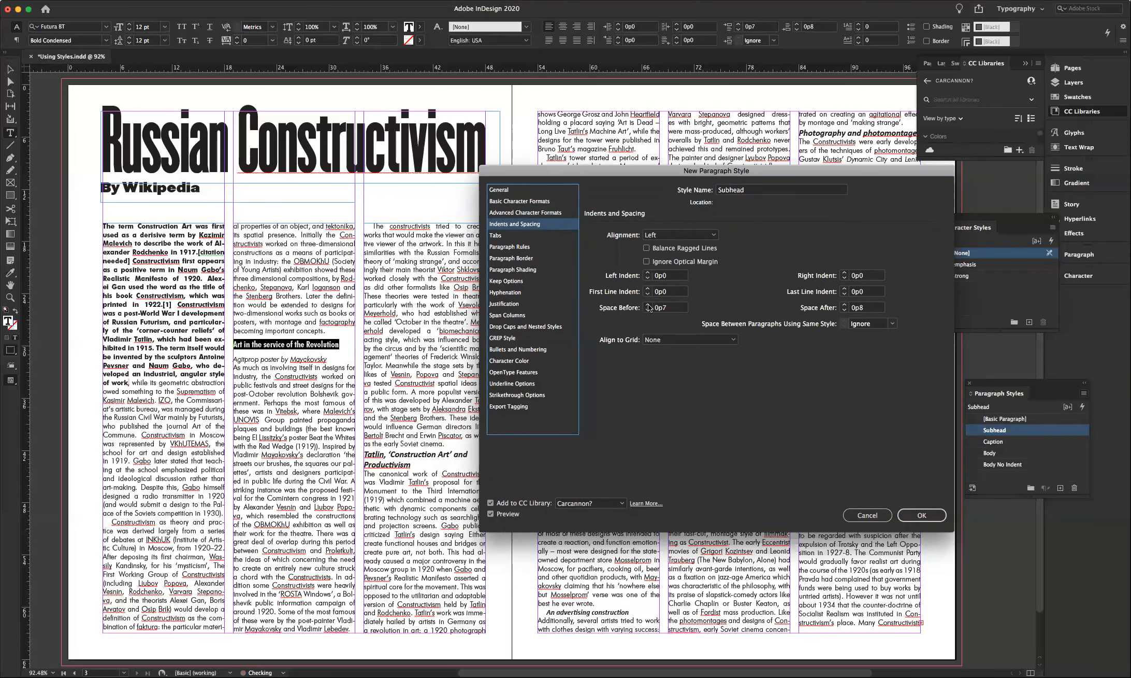
left_click(648, 305)
left_click(648, 305)
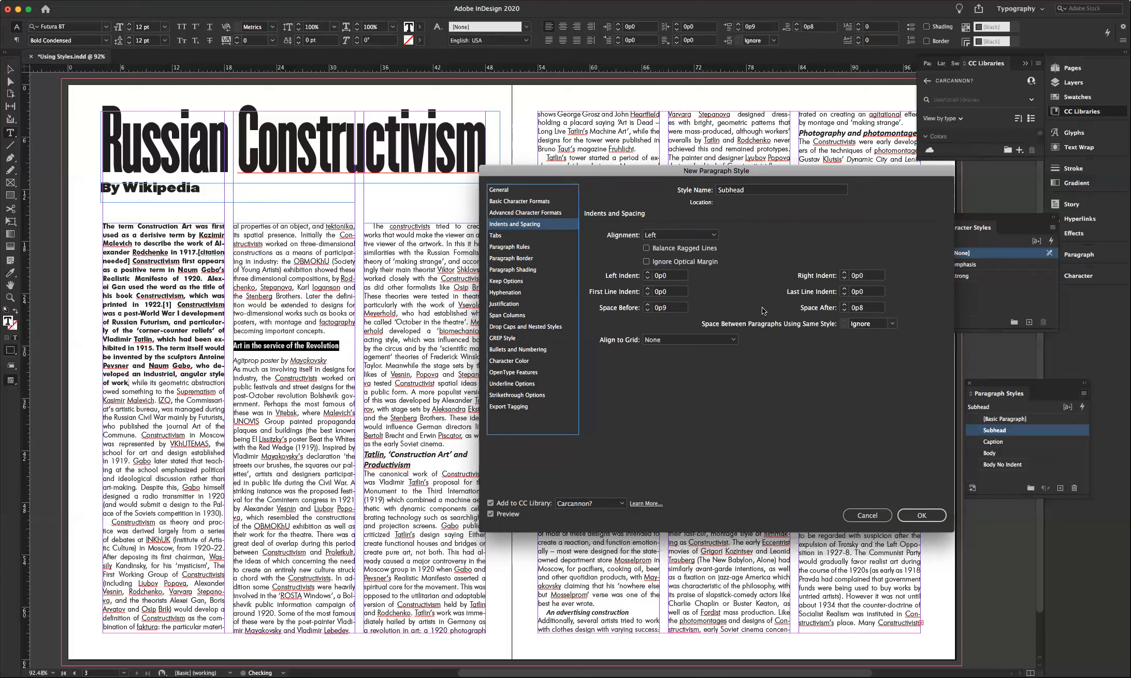
- Lower Space After to 0p2 and save the Subhead style
left_click(845, 310)
left_click(845, 311)
left_click(845, 310)
left_click(845, 311)
left_click(845, 310)
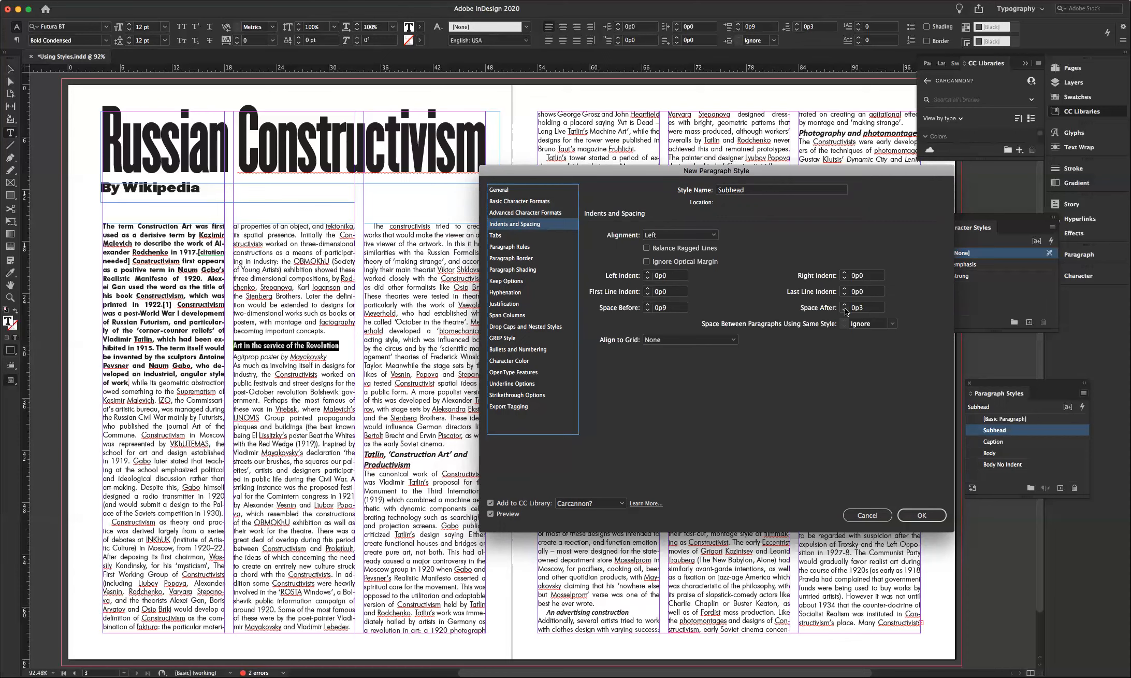
left_click(845, 310)
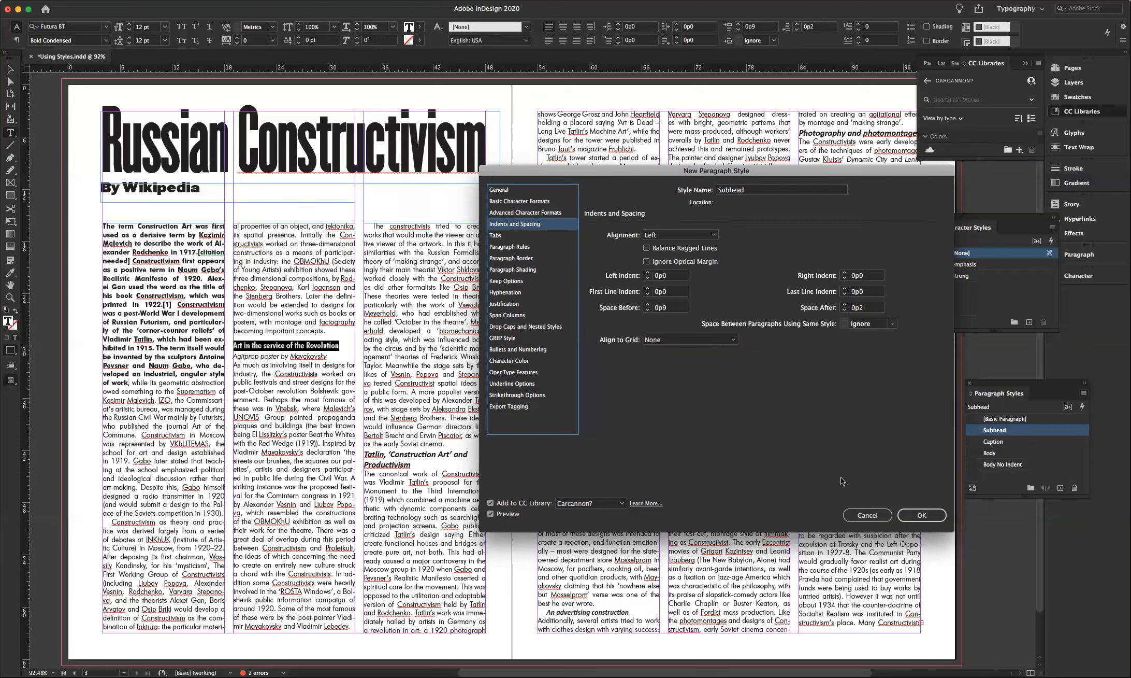
left_click(922, 517)
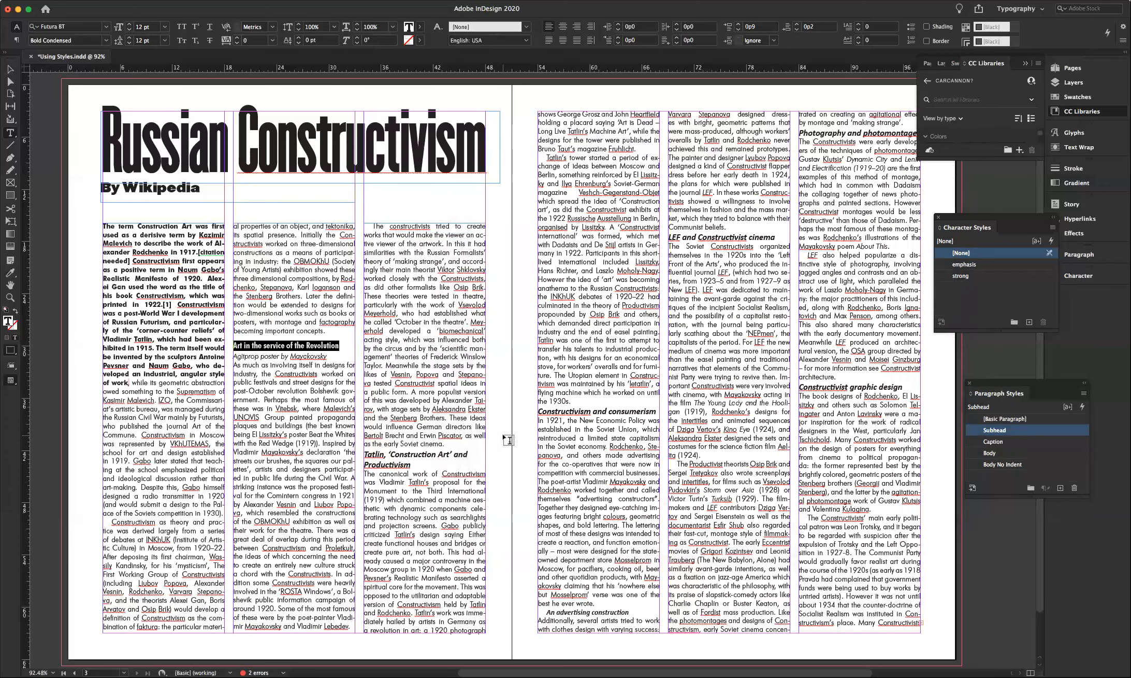
left_click(311, 348)
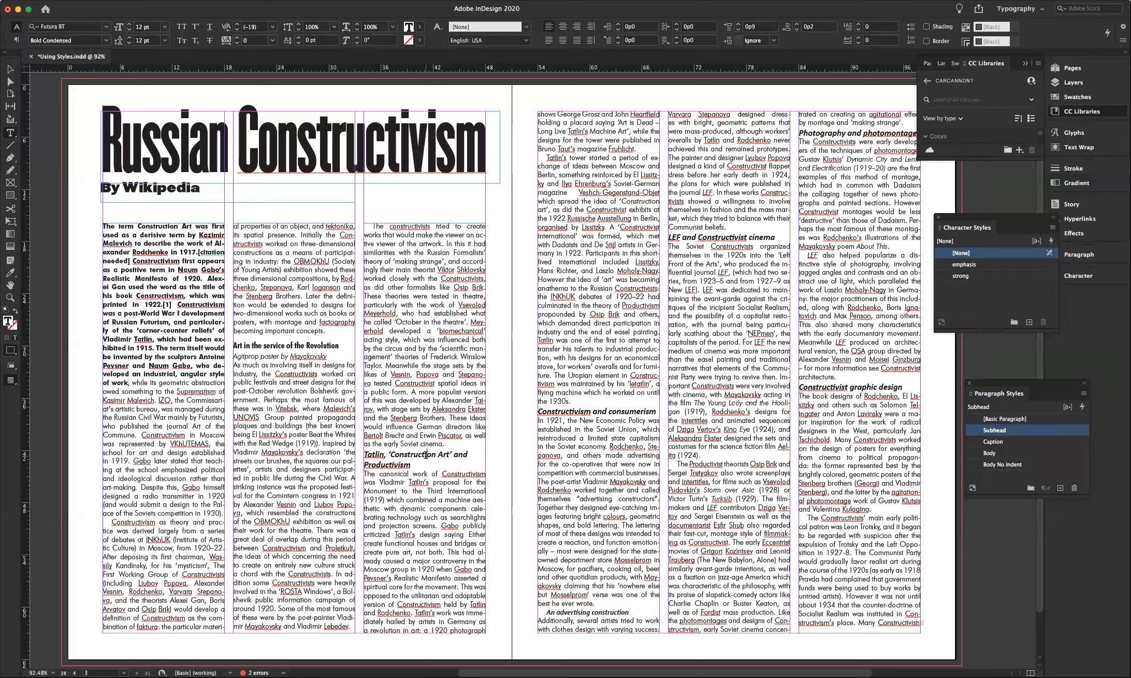
- Apply Subhead to the Tatlin, consumerism, advertising, LEF cinema, photomontage and graphic design headings
left_click(478, 455)
left_click(986, 430)
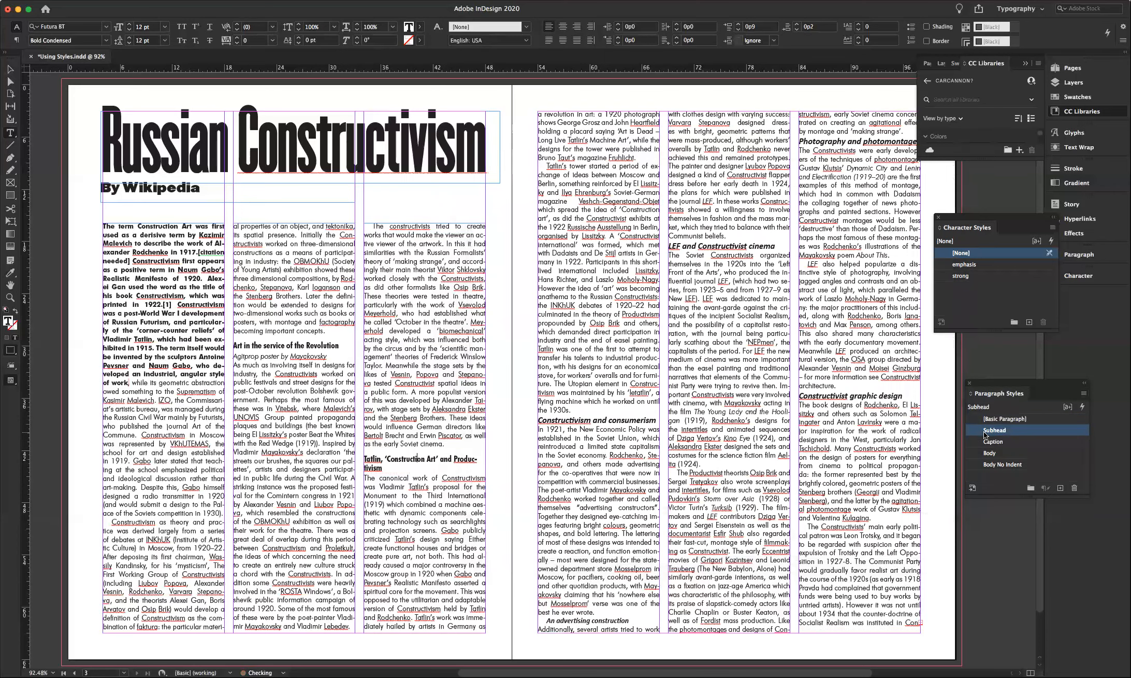
left_click(584, 420)
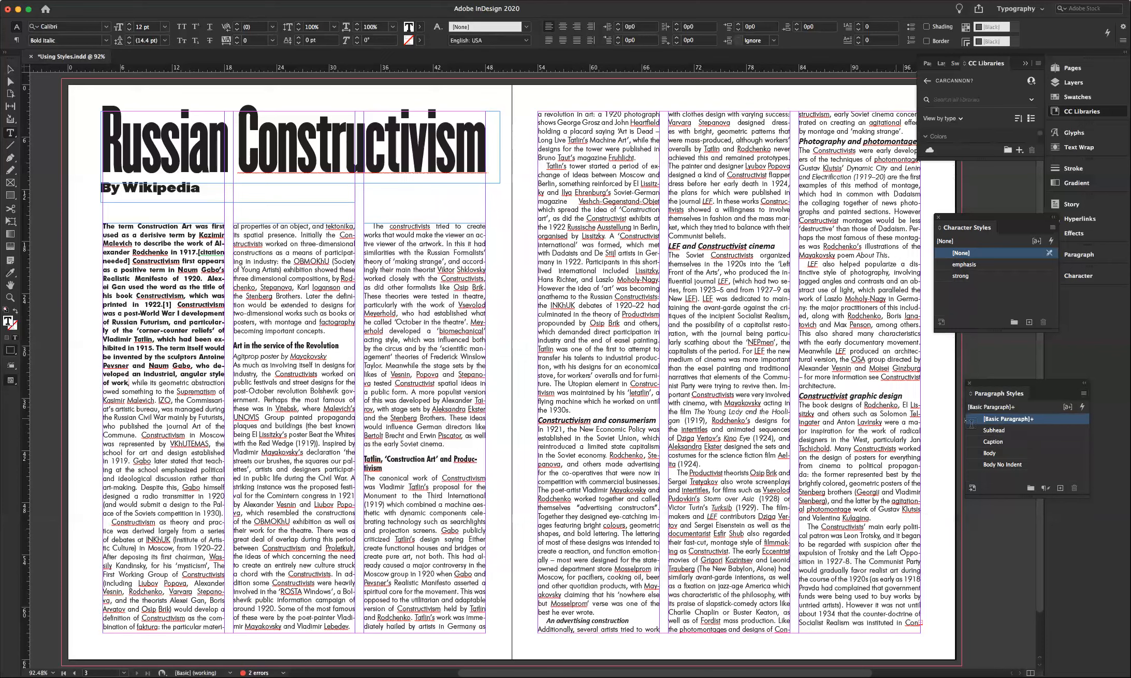
left_click(991, 430)
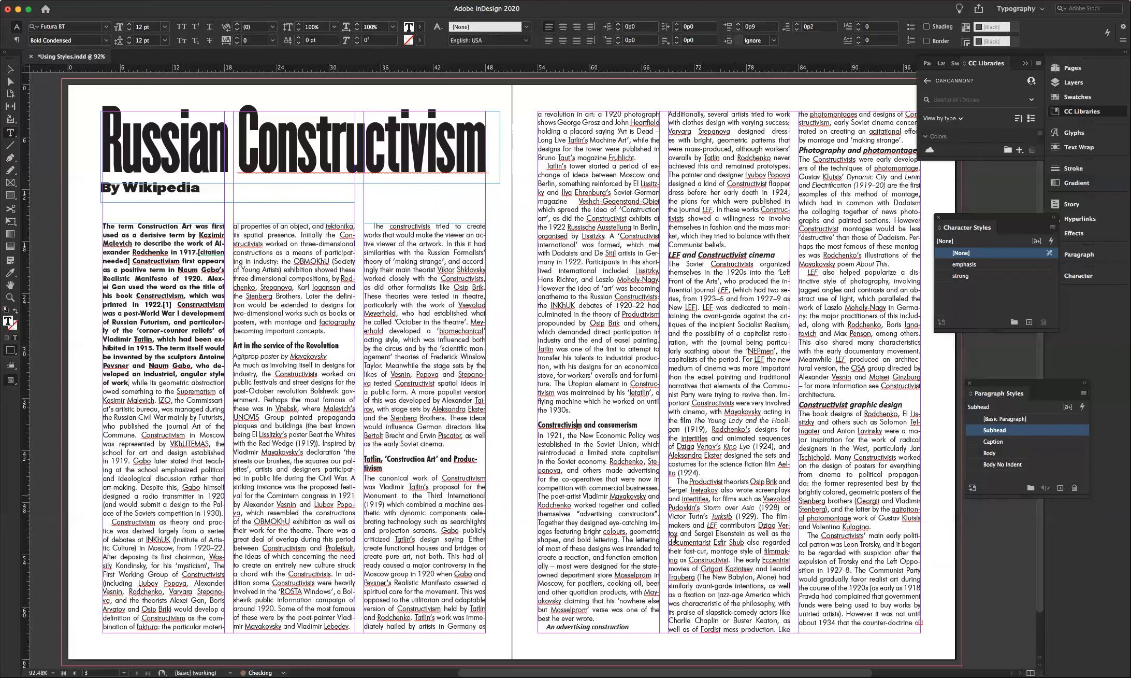
left_click(607, 626)
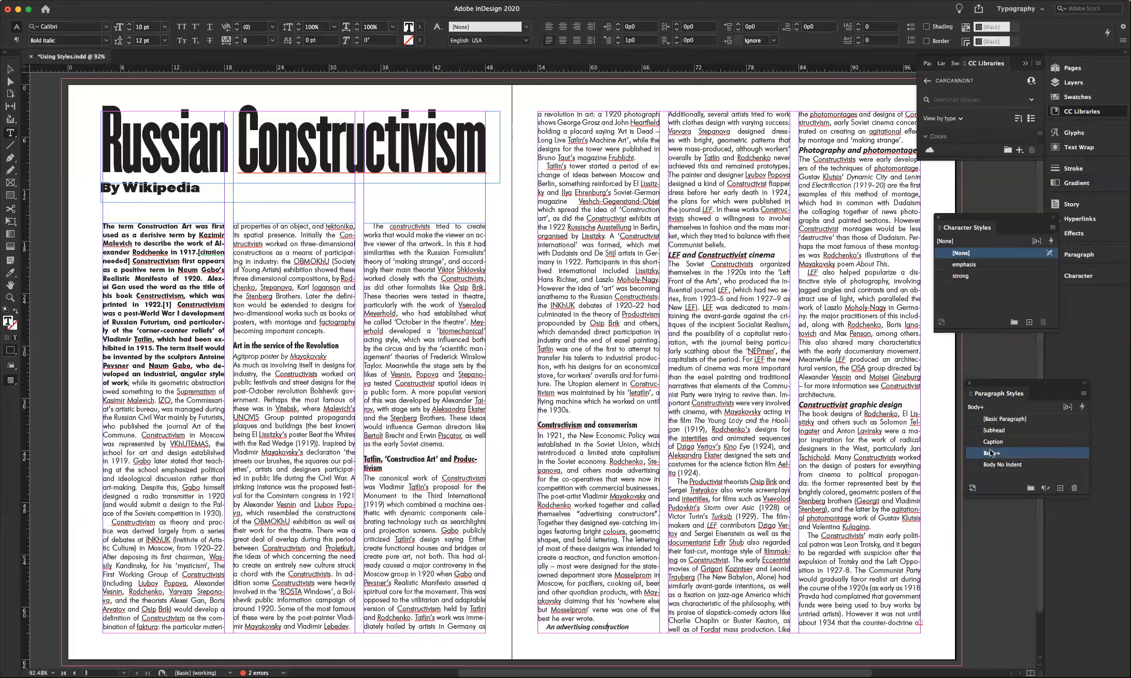
left_click(990, 430)
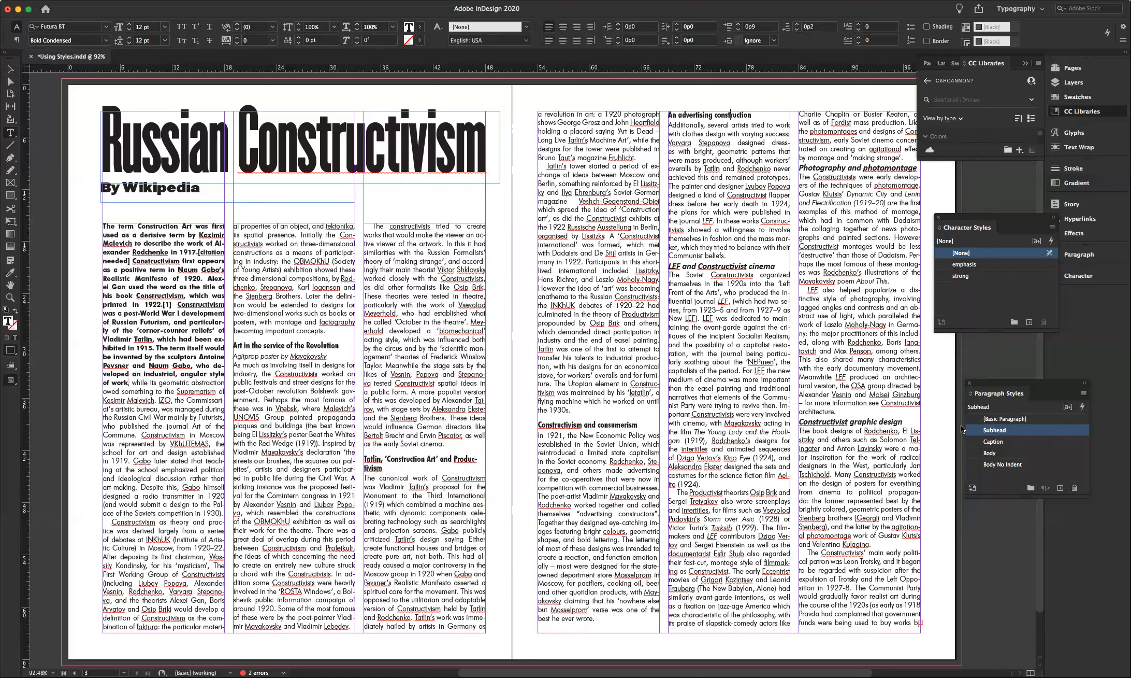
left_click(710, 266)
left_click(969, 430)
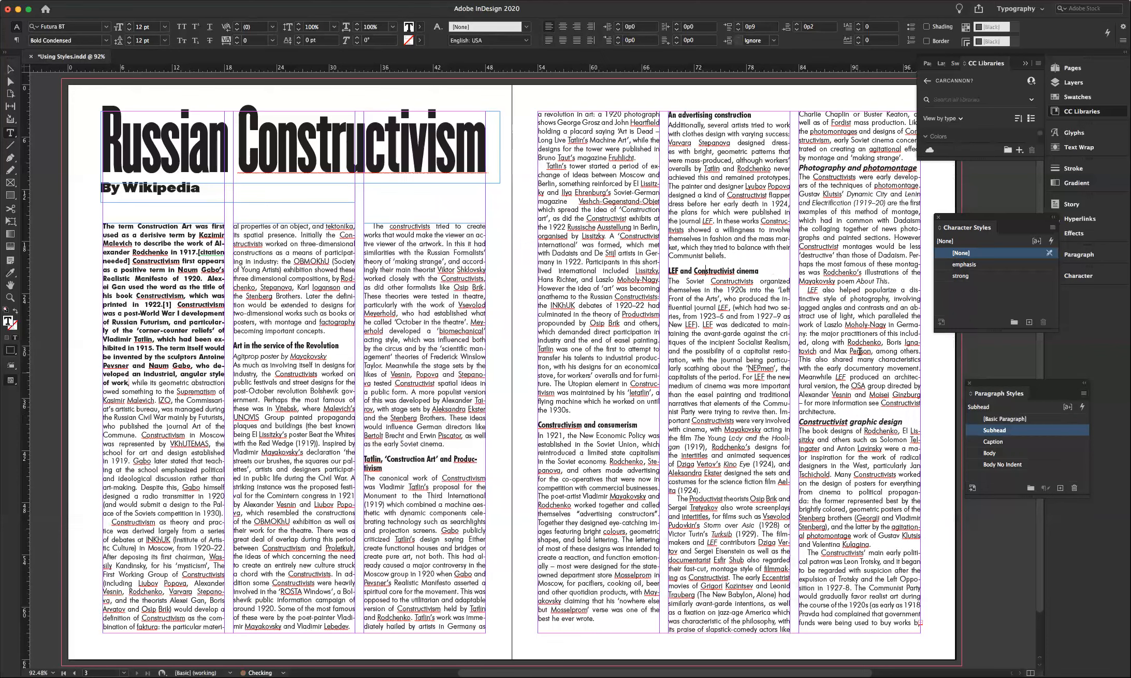
left_click(992, 430)
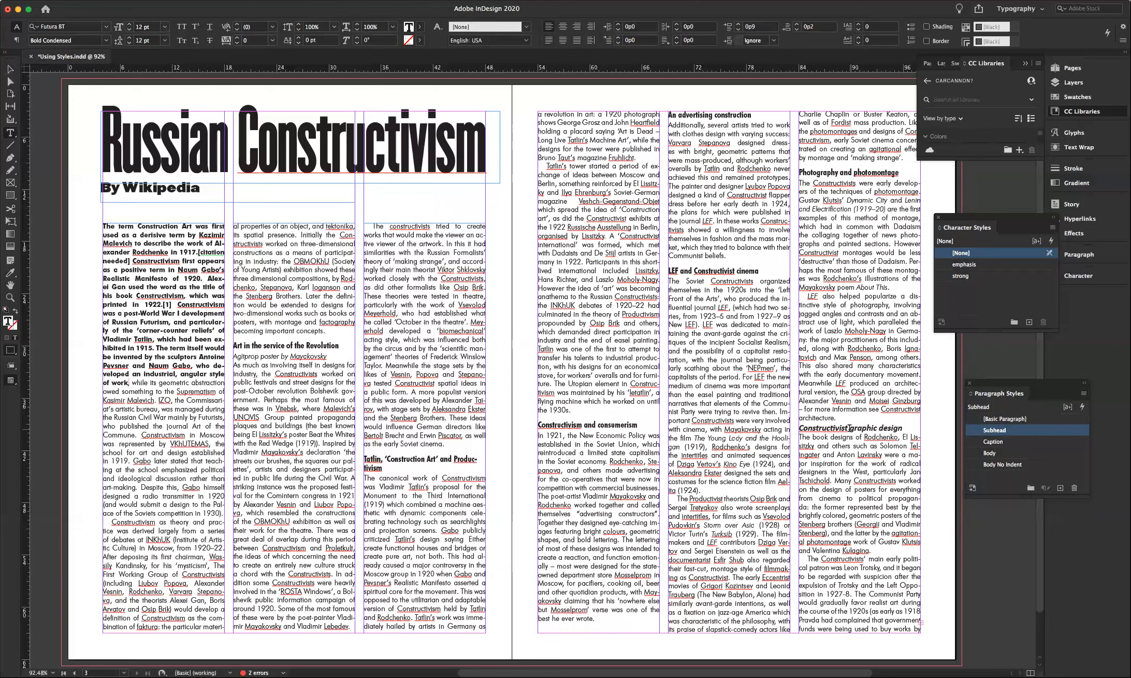
left_click(850, 425)
left_click(993, 431)
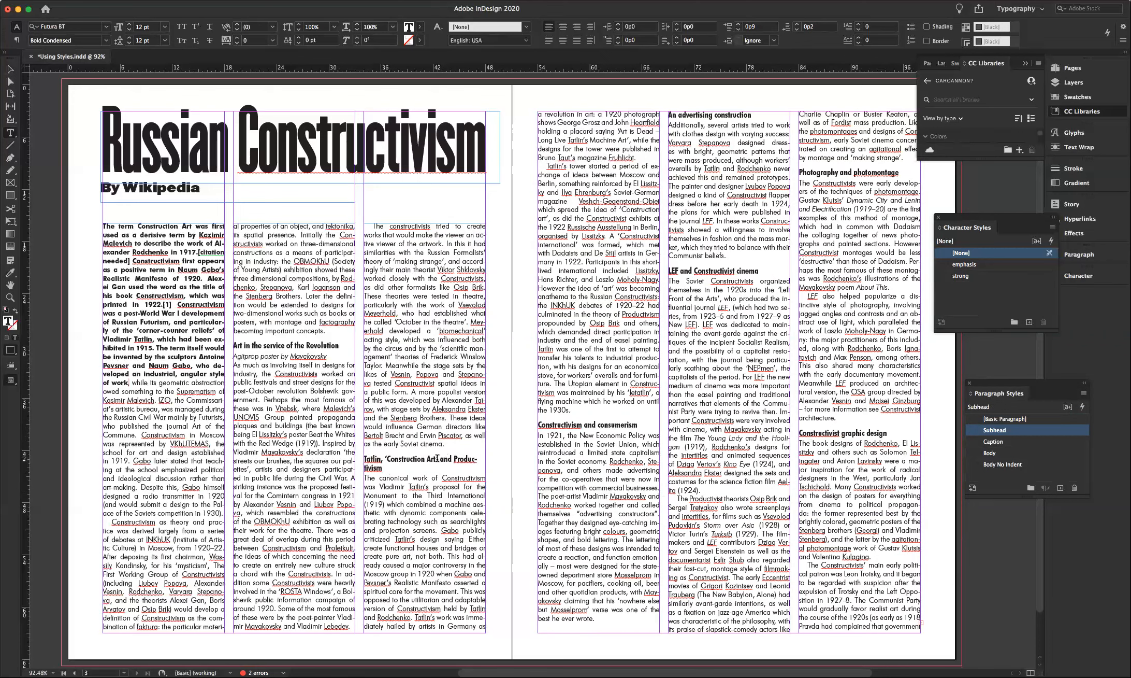
- Reword the Tatlin heading to "Tatlin and 'Construction Art'", deleting 'and Pro-ductivism'
left_click_drag(382, 460, 385, 460)
type("and")
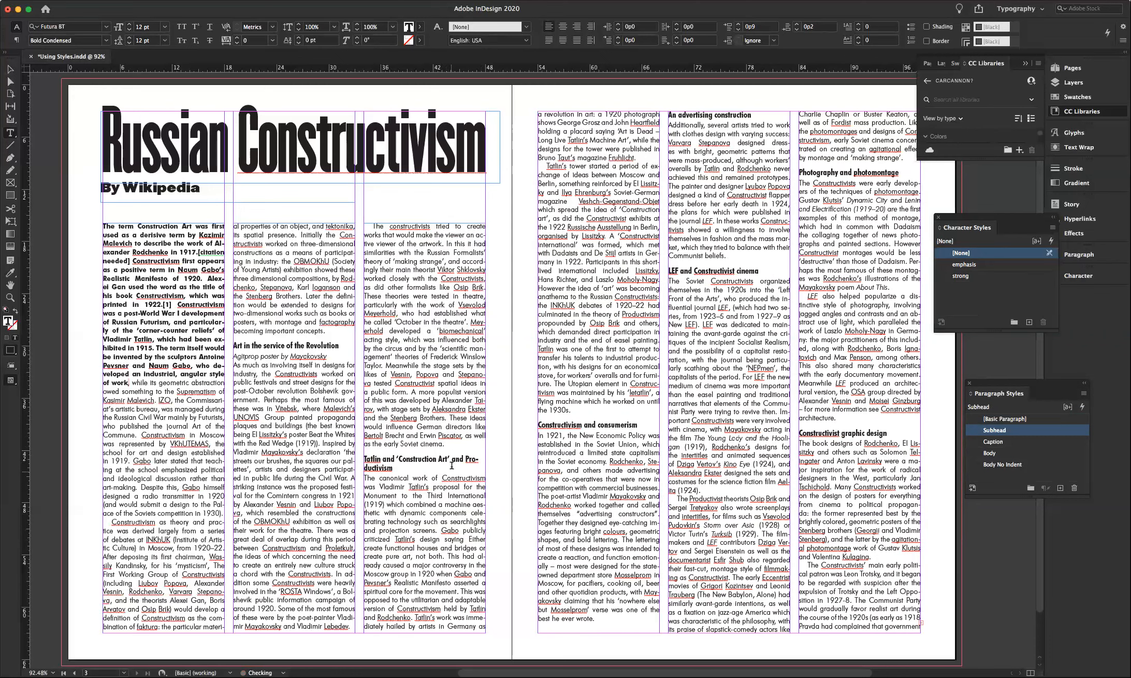
left_click_drag(450, 458, 394, 467)
key("BackSpace")
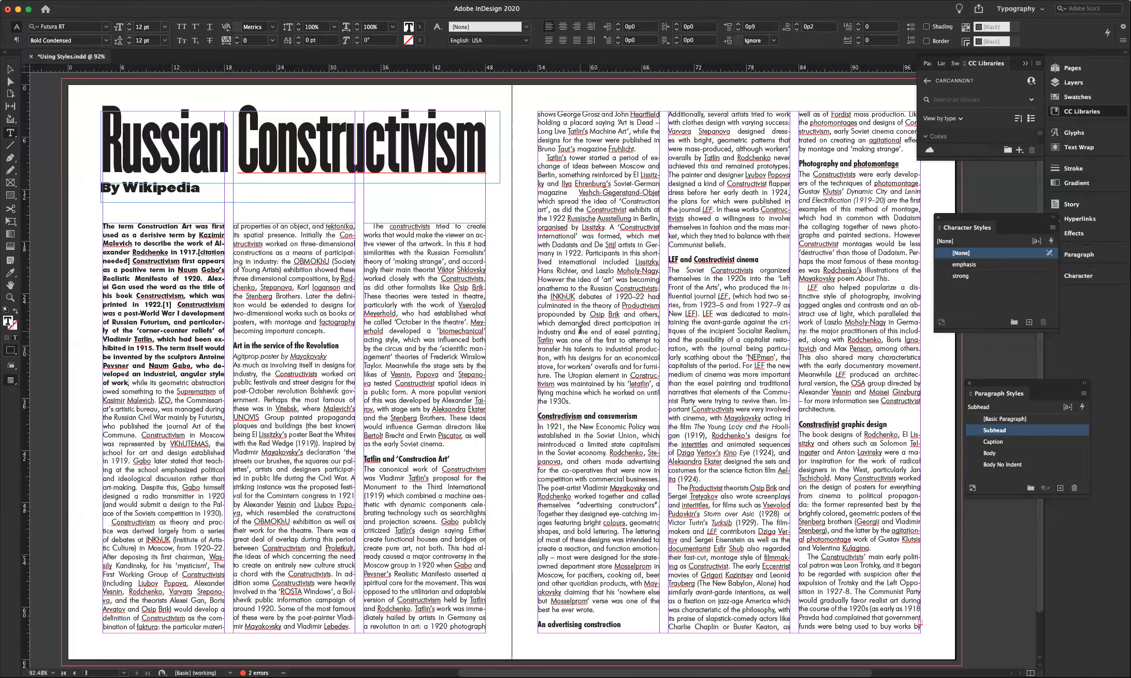
triple_click(580, 330)
- Set the Tatlin's tower paragraph's tracking to -5 in the Character panel
left_click(580, 330)
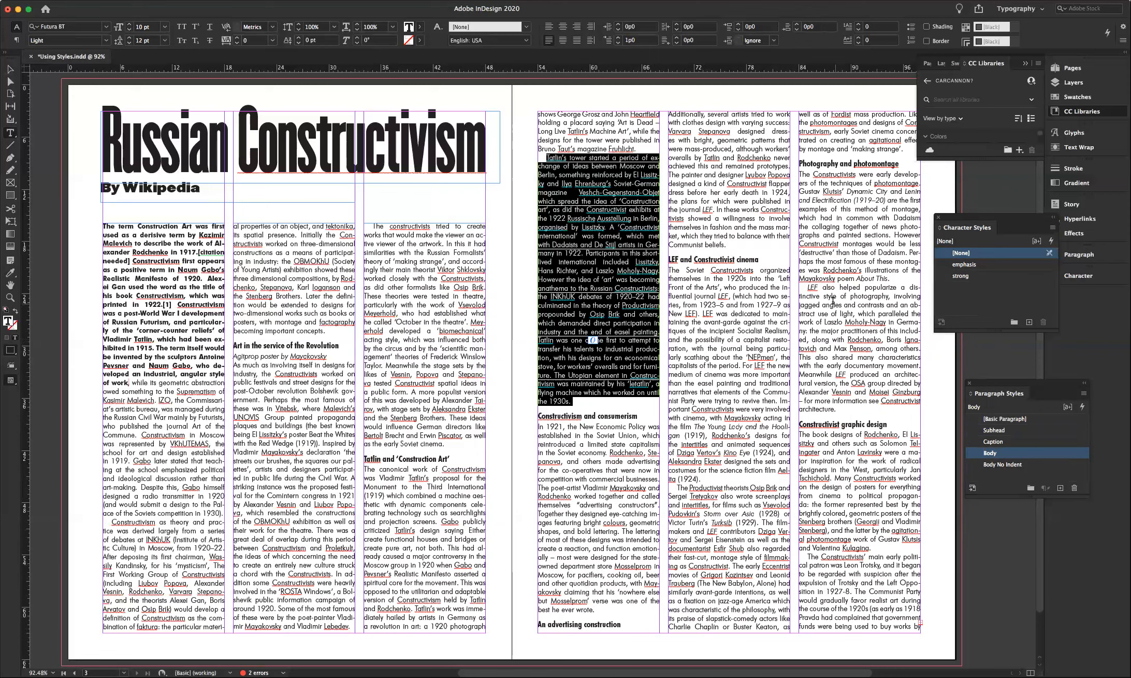
left_click(1078, 277)
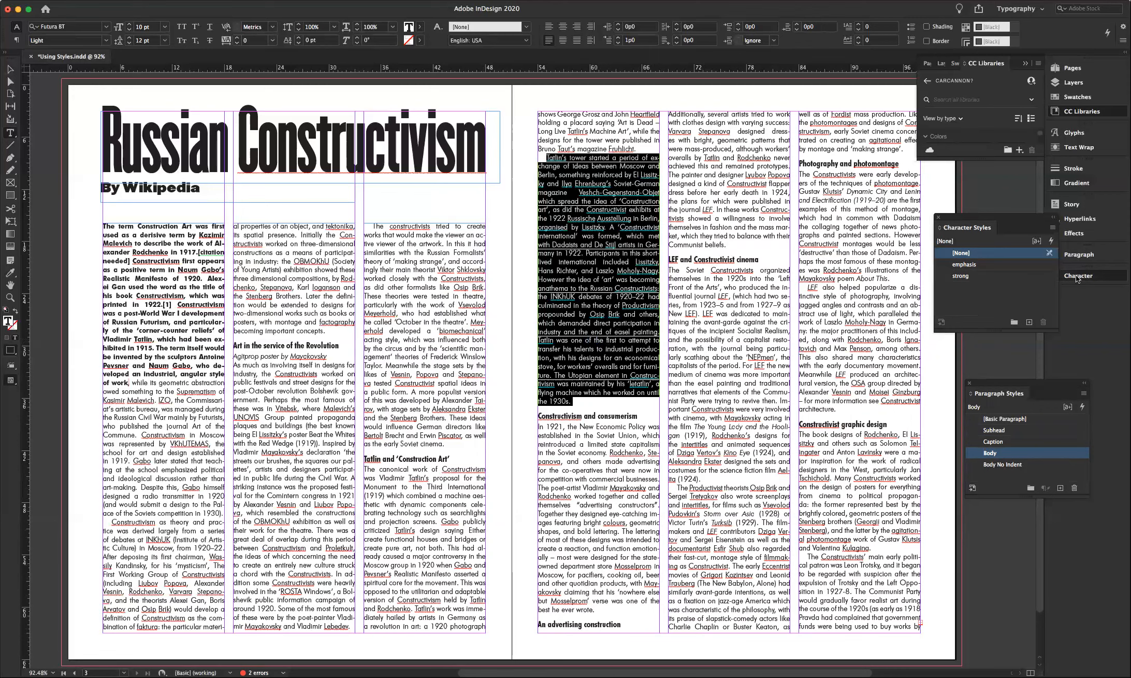
left_click(1002, 332)
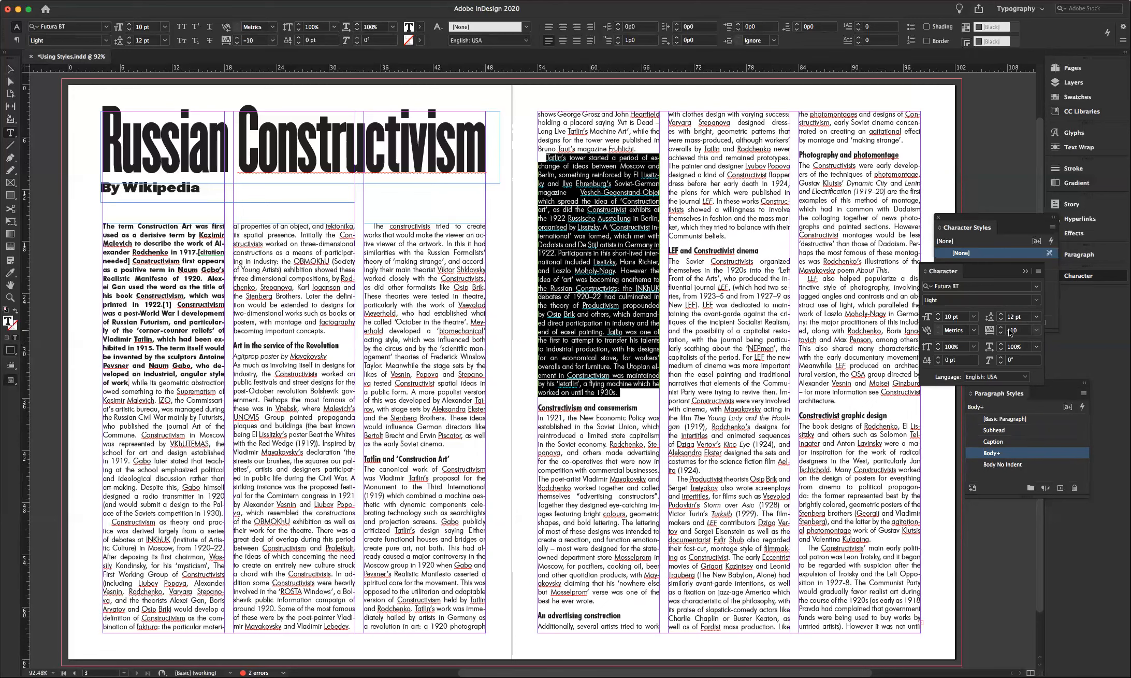
left_click(1017, 332)
type("-5")
left_click(1024, 348)
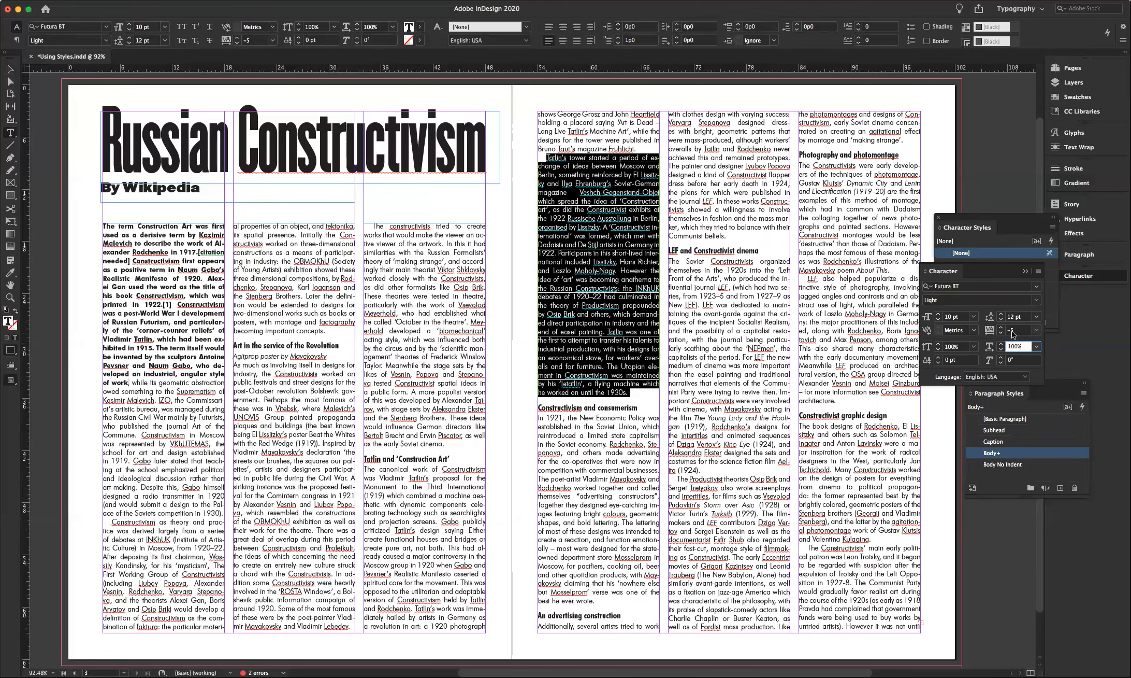
- Try tracking of -3 and -4 on the passage, then settle back on -5
left_click(1014, 332)
type("-3")
left_click(1028, 348)
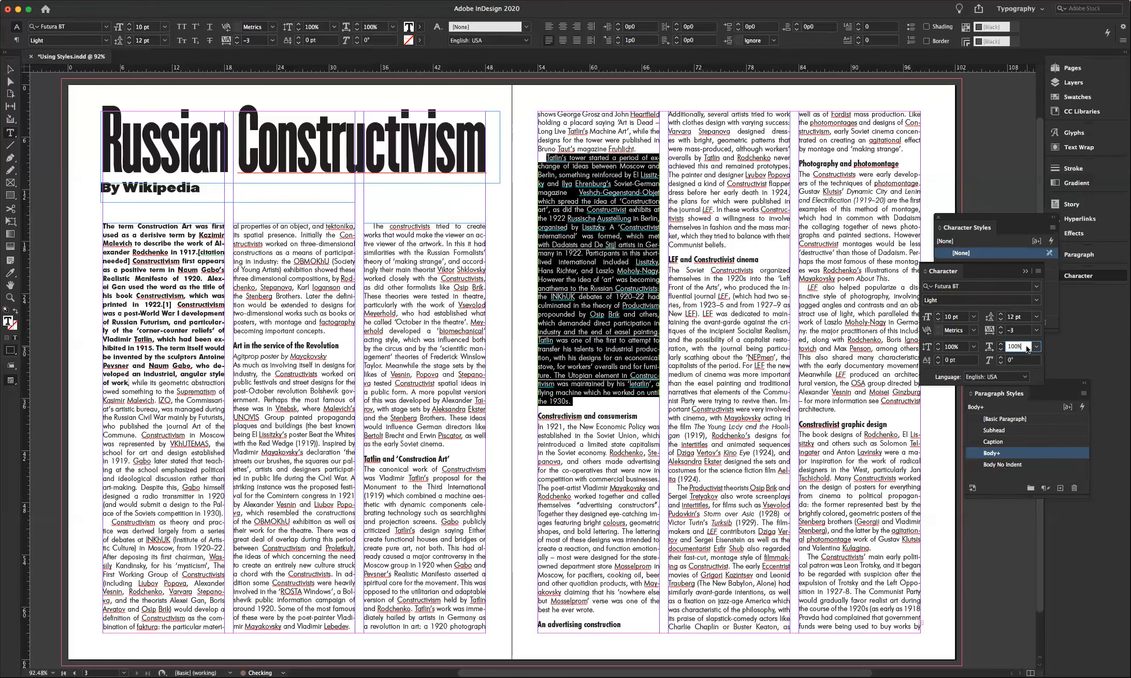
left_click(1014, 330)
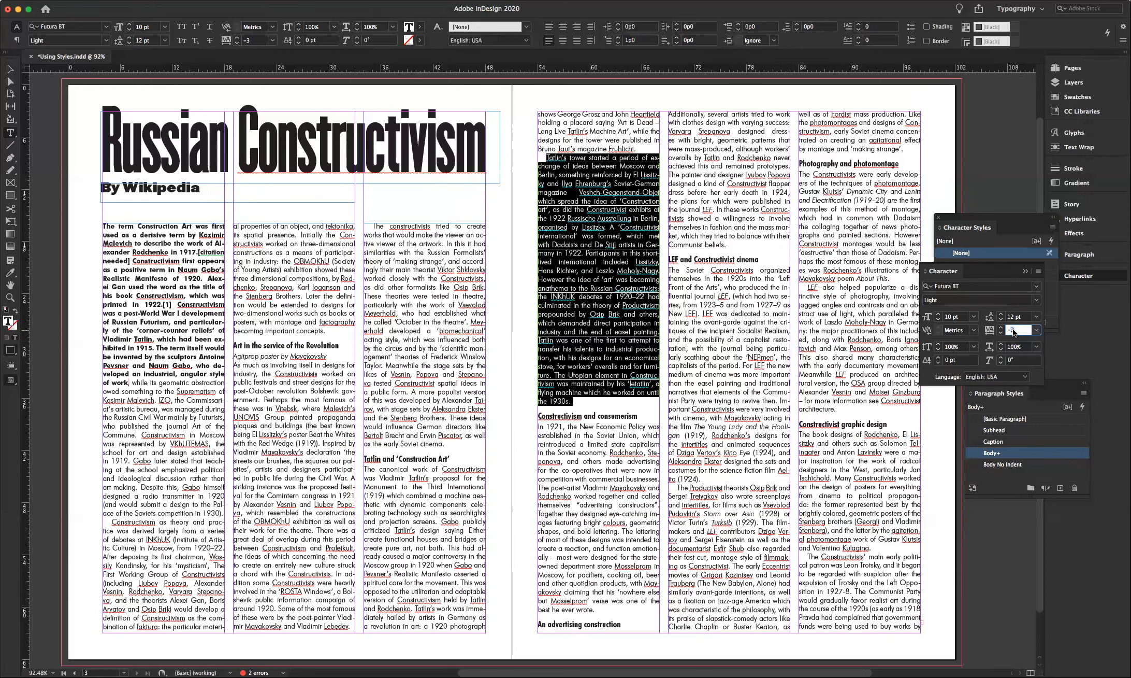
type("-4")
left_click(1024, 348)
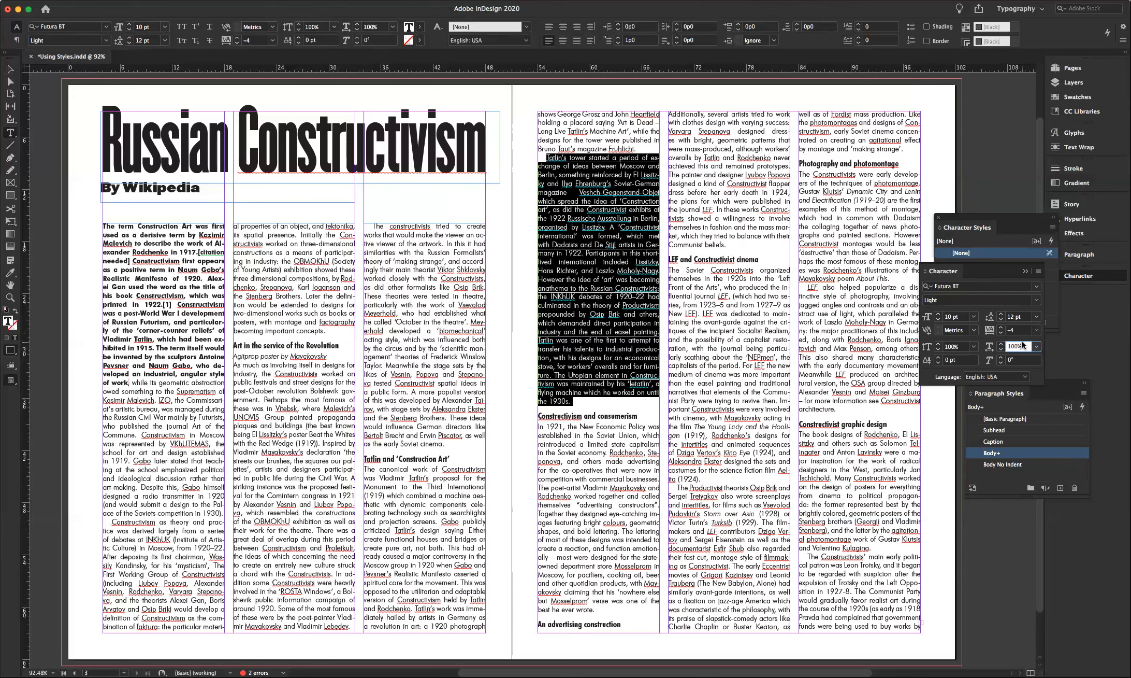
left_click(1013, 330)
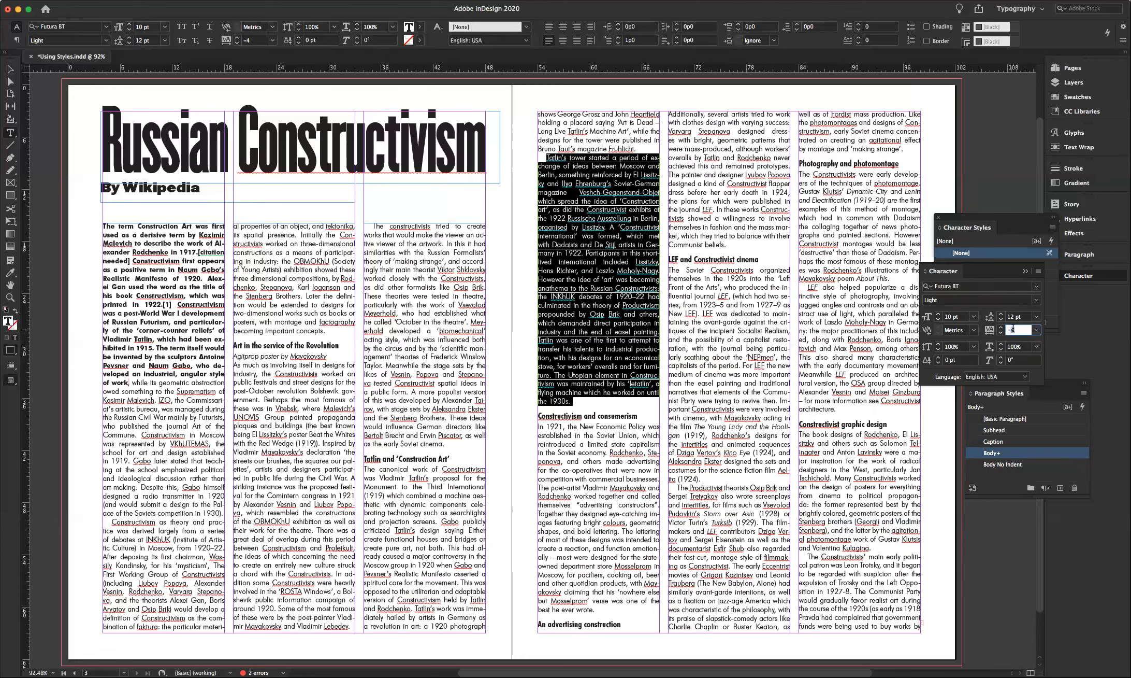
type("-5")
left_click(1028, 348)
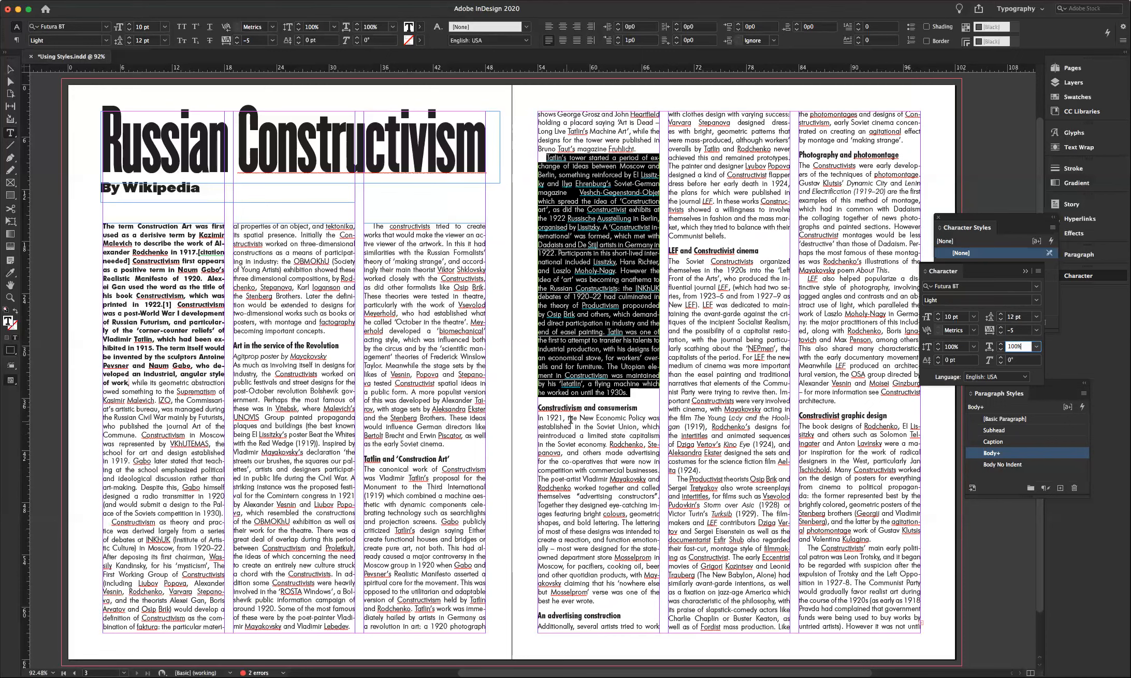
left_click(453, 373)
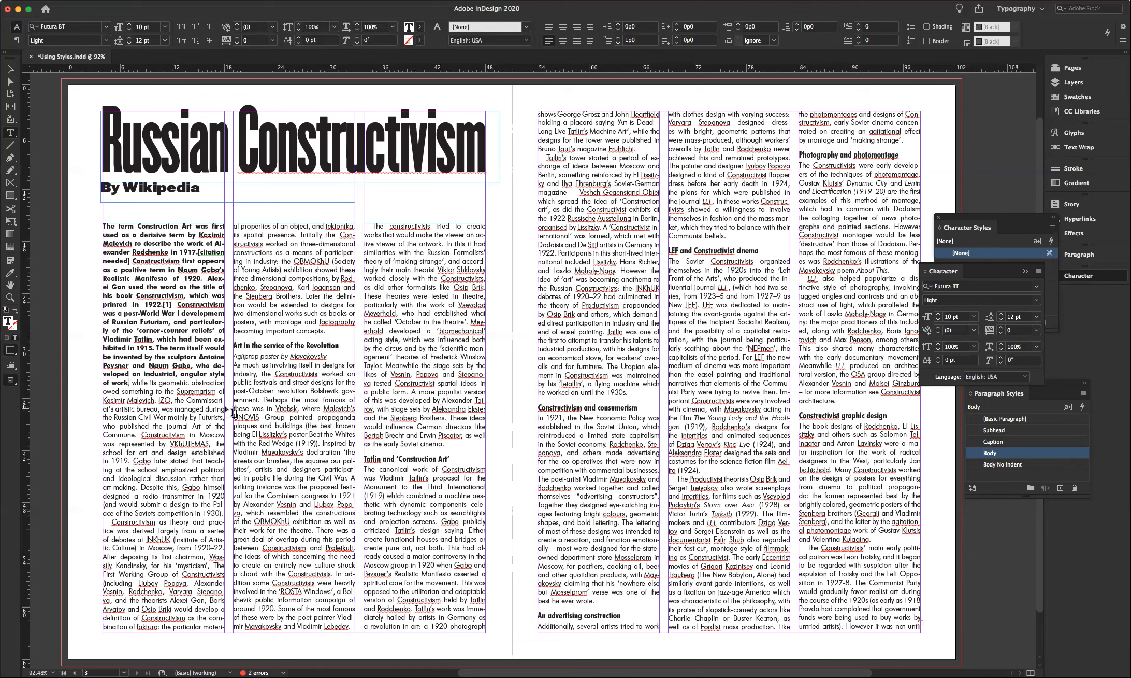
- Dock the floating Character, Character Styles and Paragraph Styles panels into the right-side panel column
left_click(194, 382)
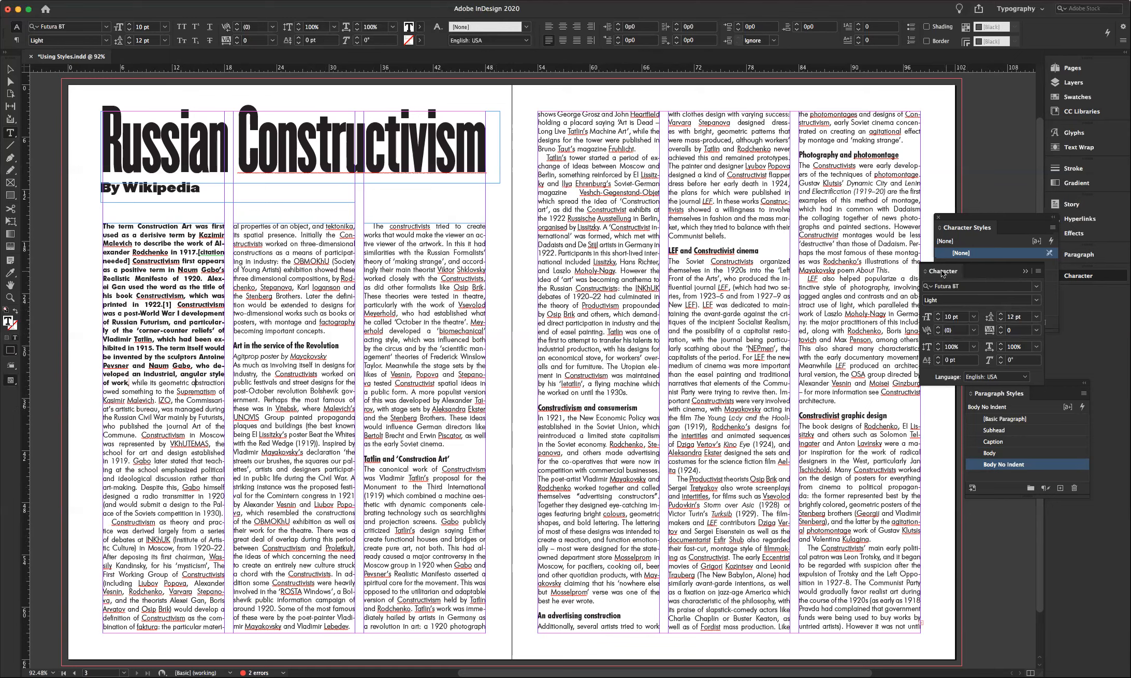
mouse_move(947, 273)
left_mouse_down()
mouse_move(1028, 303)
mouse_move(951, 274)
left_mouse_up()
left_click(1029, 275)
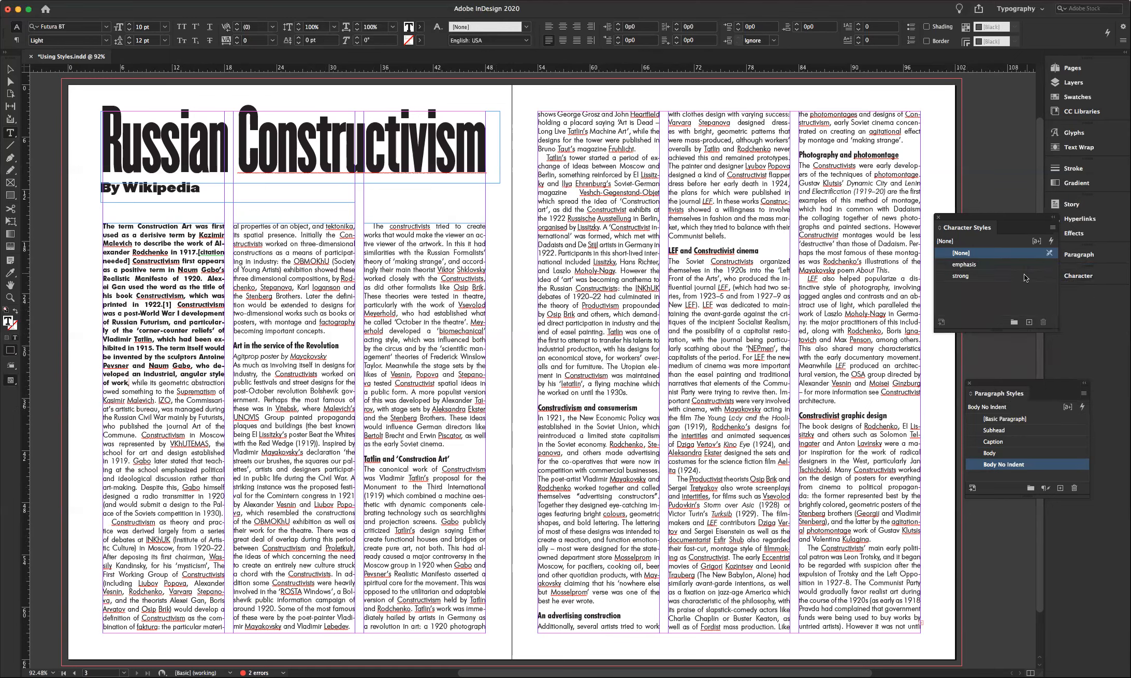
left_click_drag(961, 229, 1083, 312)
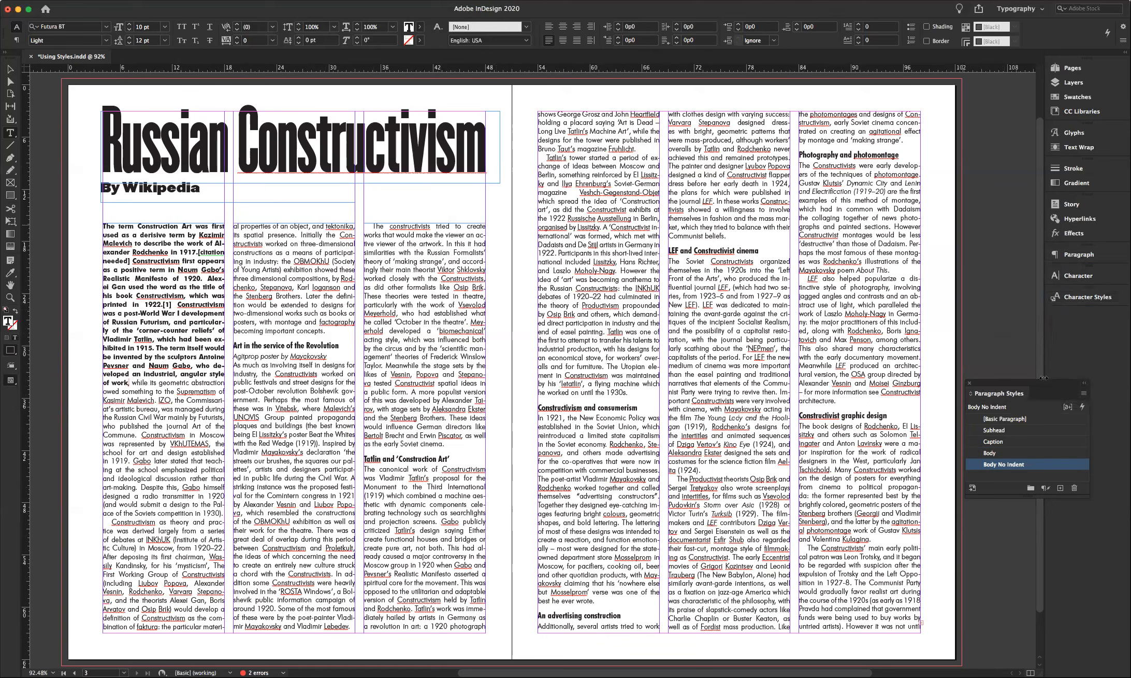
left_click_drag(998, 398, 1097, 276)
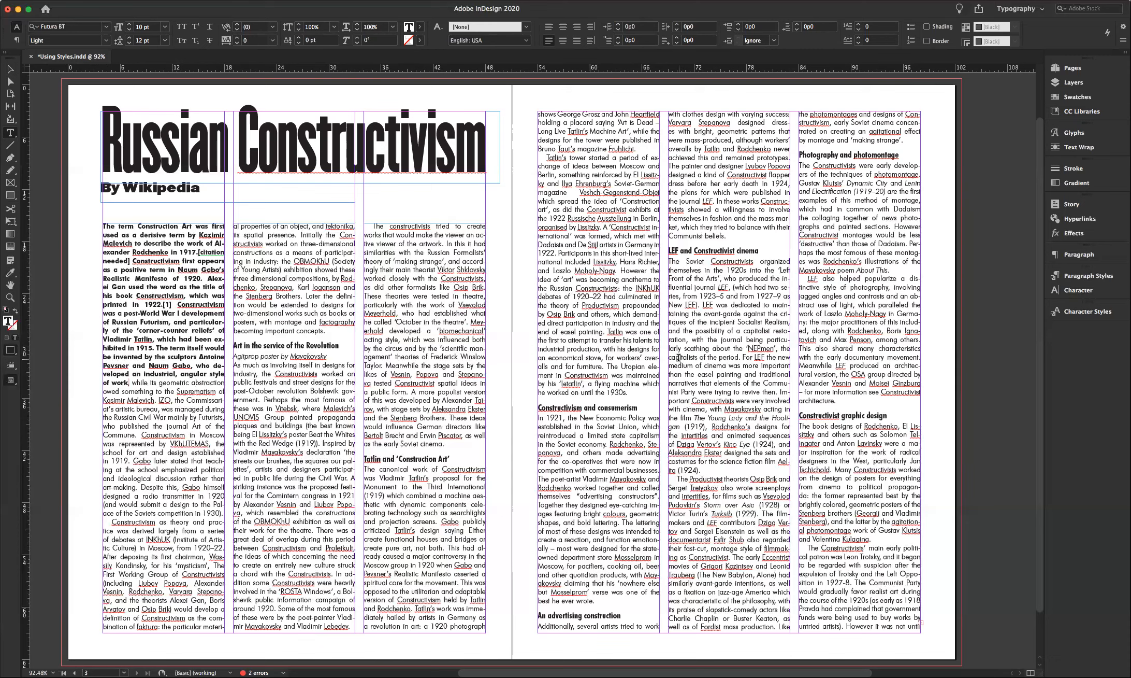
left_click(782, 348)
left_click(10, 380)
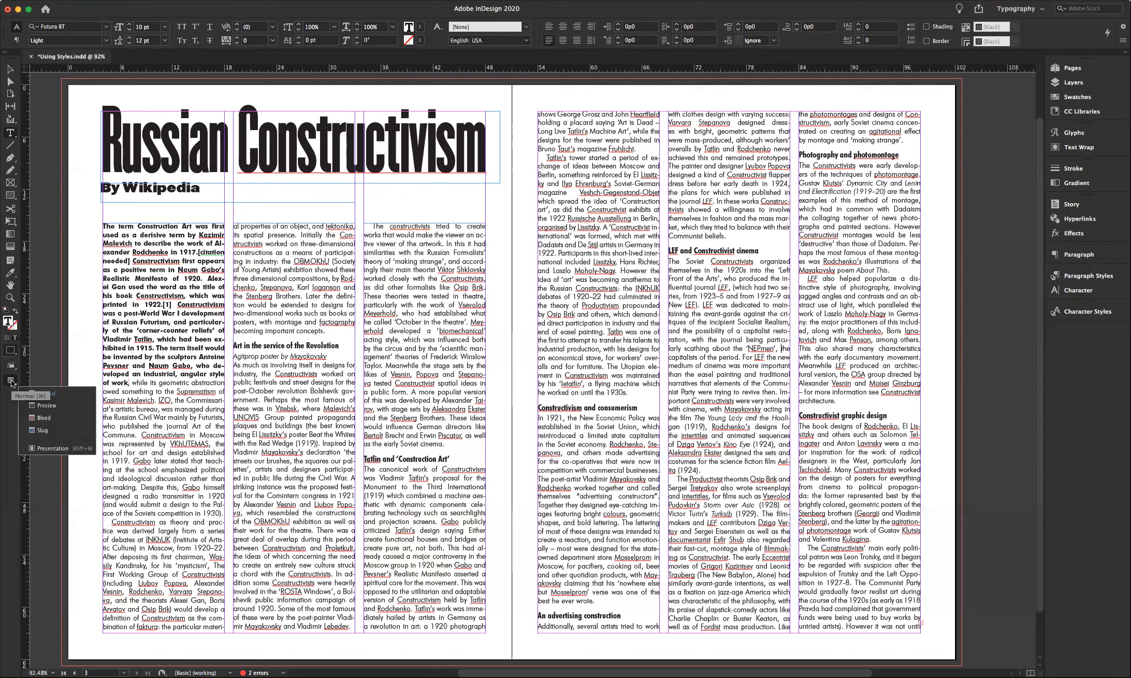
- Switch to Preview screen mode and force a line break before 'of' in the Tatlin paragraph
left_click(46, 405)
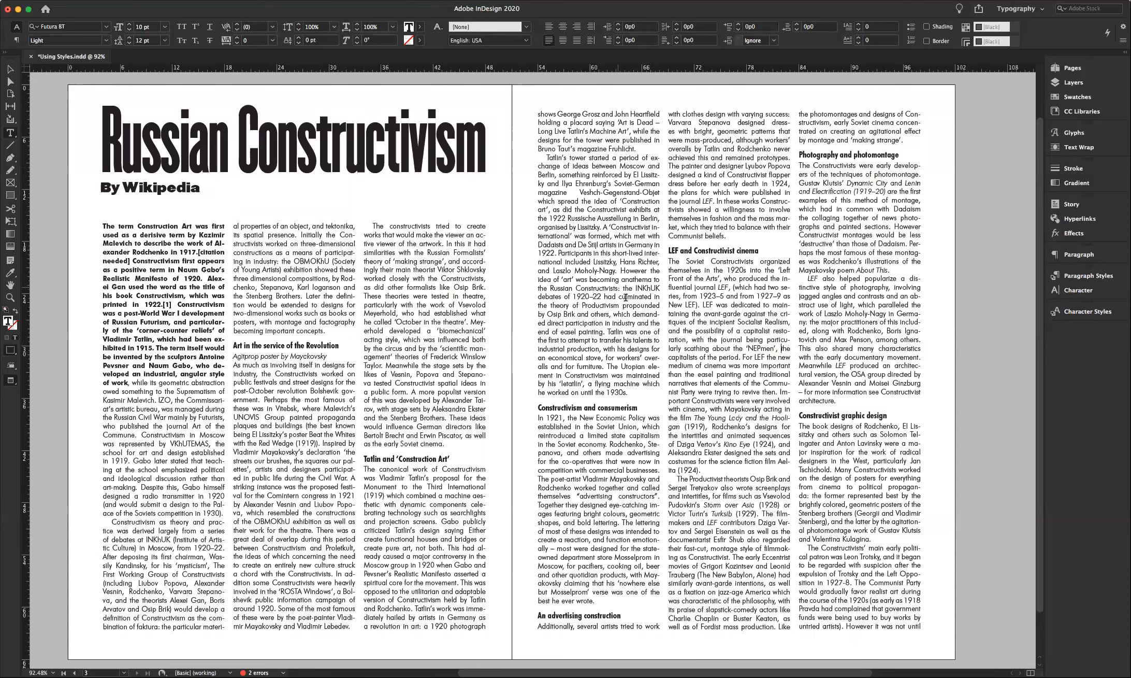
left_click(655, 335)
key("Return")
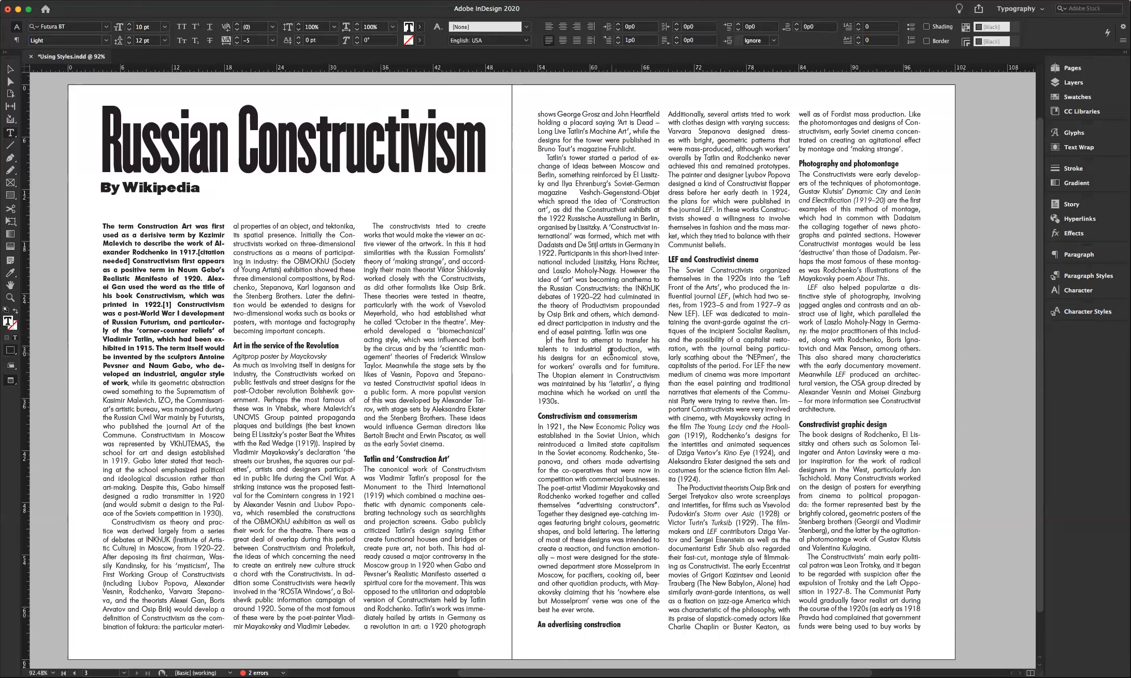
key("BackSpace")
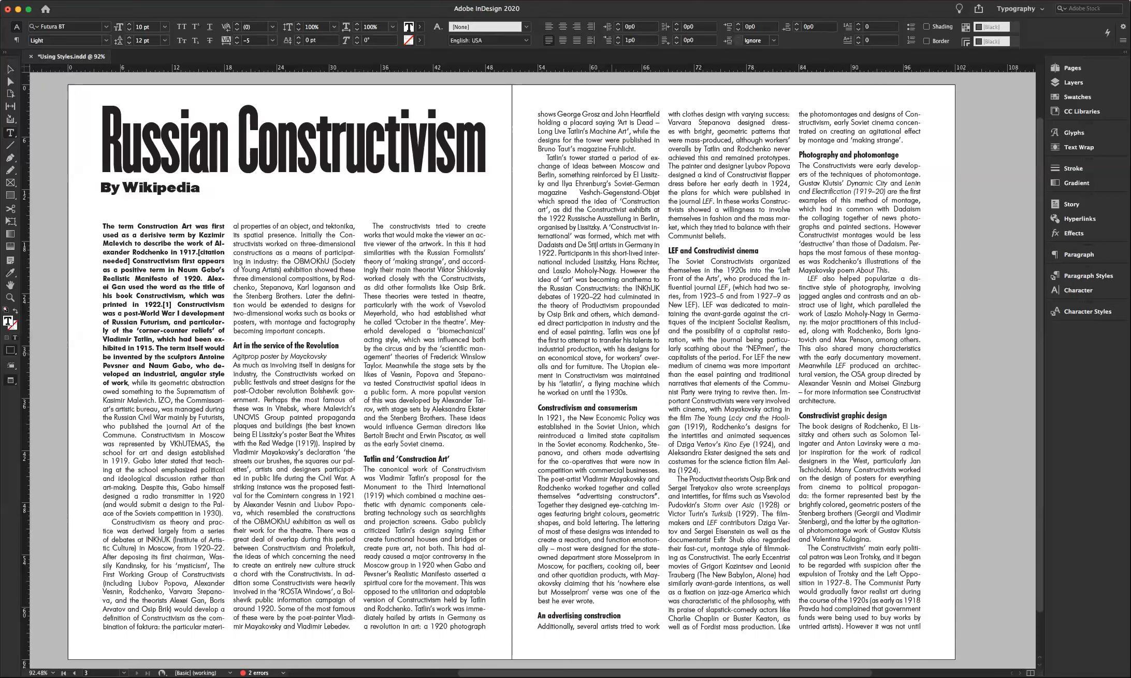
key("shift+Return")
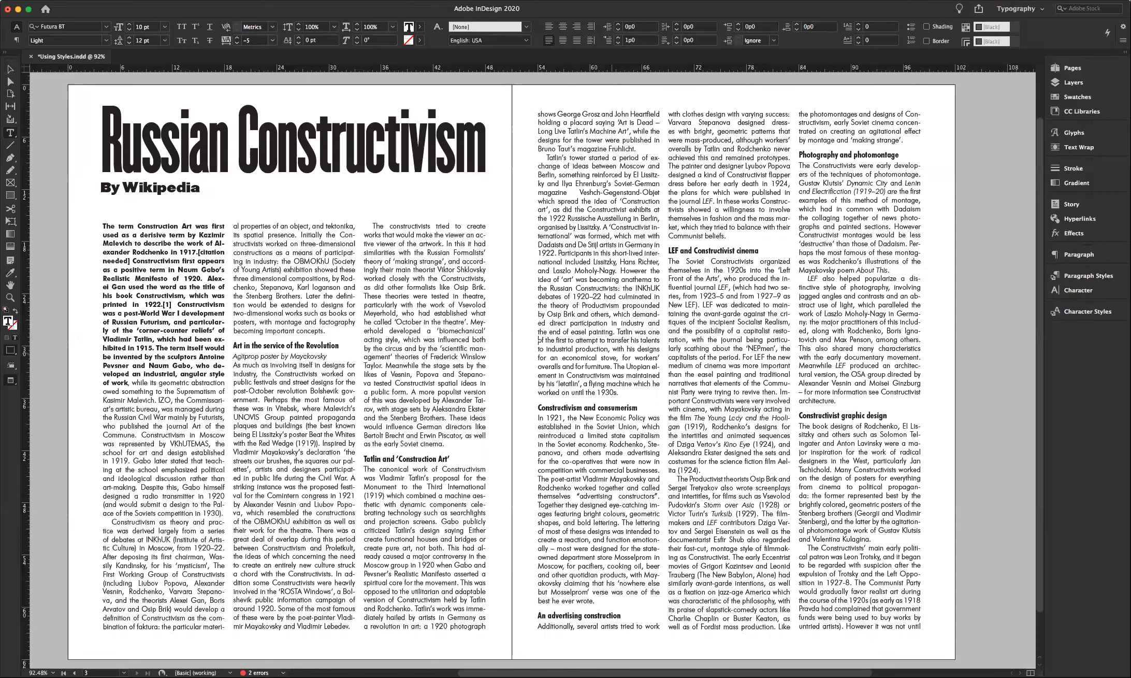
- Force 'he' onto a new line after 'by his letatlin' and leave the El Lissitzky text unbroken
left_click(651, 384)
key("shift+Return")
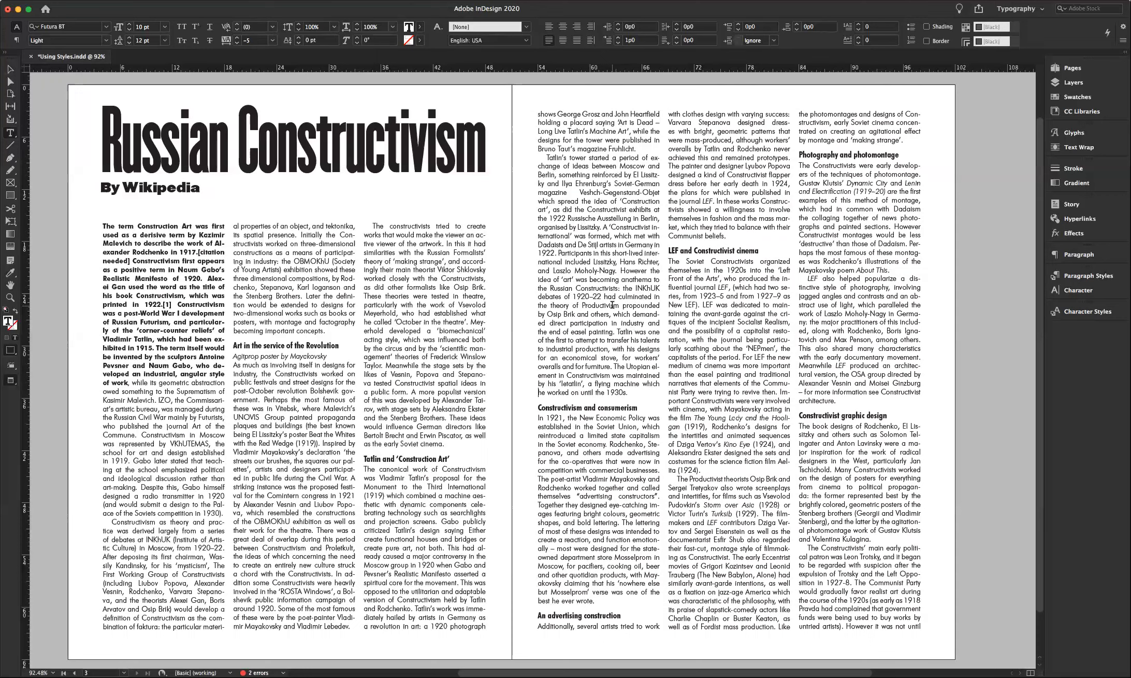
left_click(903, 425)
key("shift+Return")
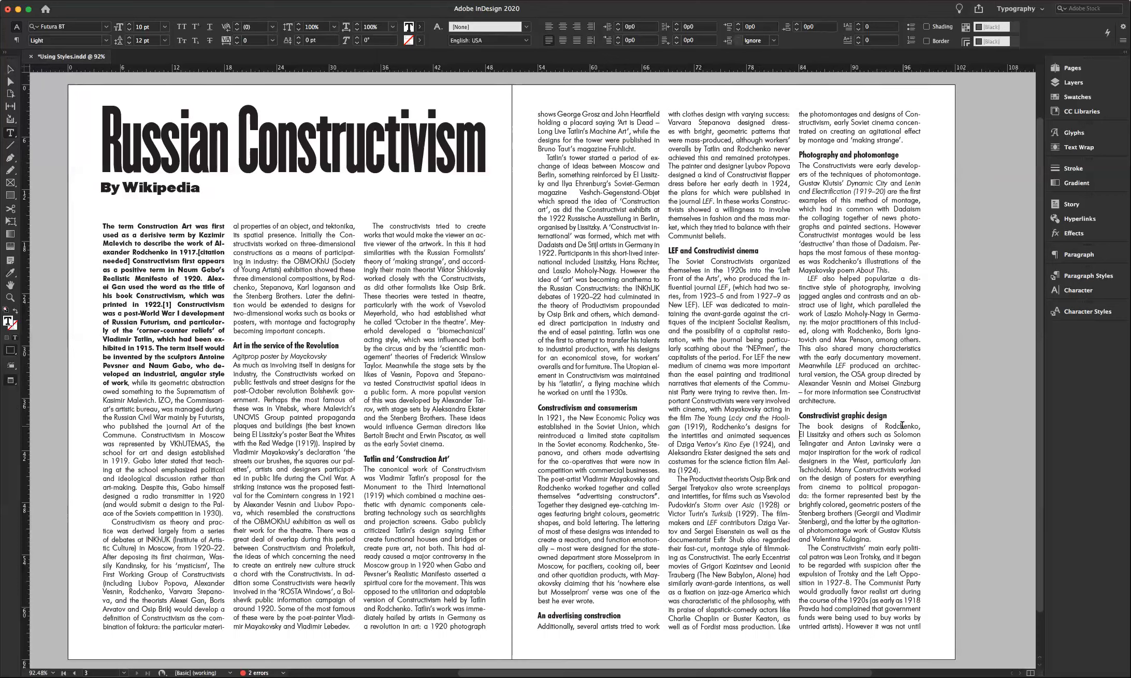
key("BackSpace")
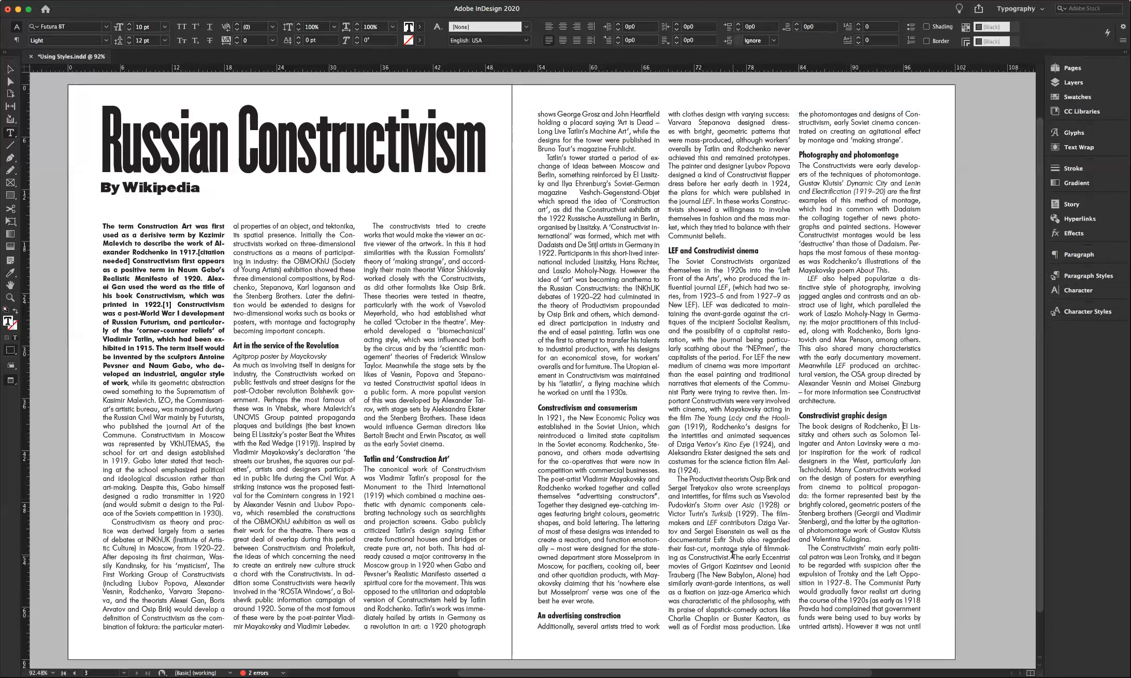
left_click(726, 250)
- Set the Subhead paragraph style's character colour to red C=15 M=100 Y=100 K=0
left_click(1057, 274)
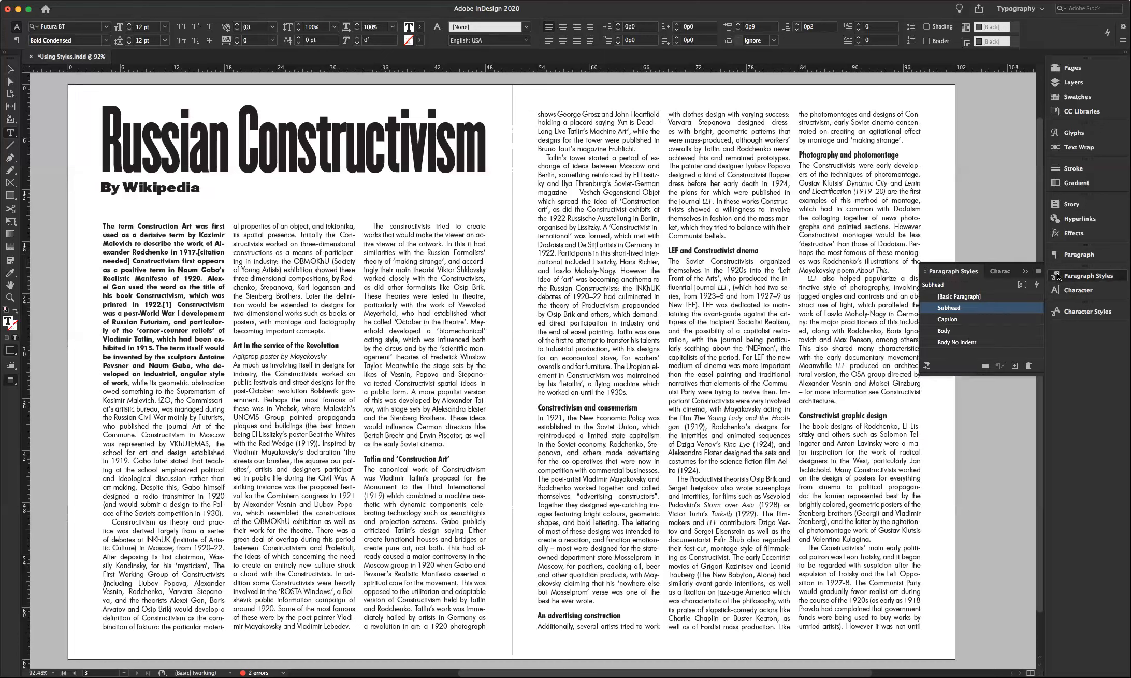
double_click(938, 309)
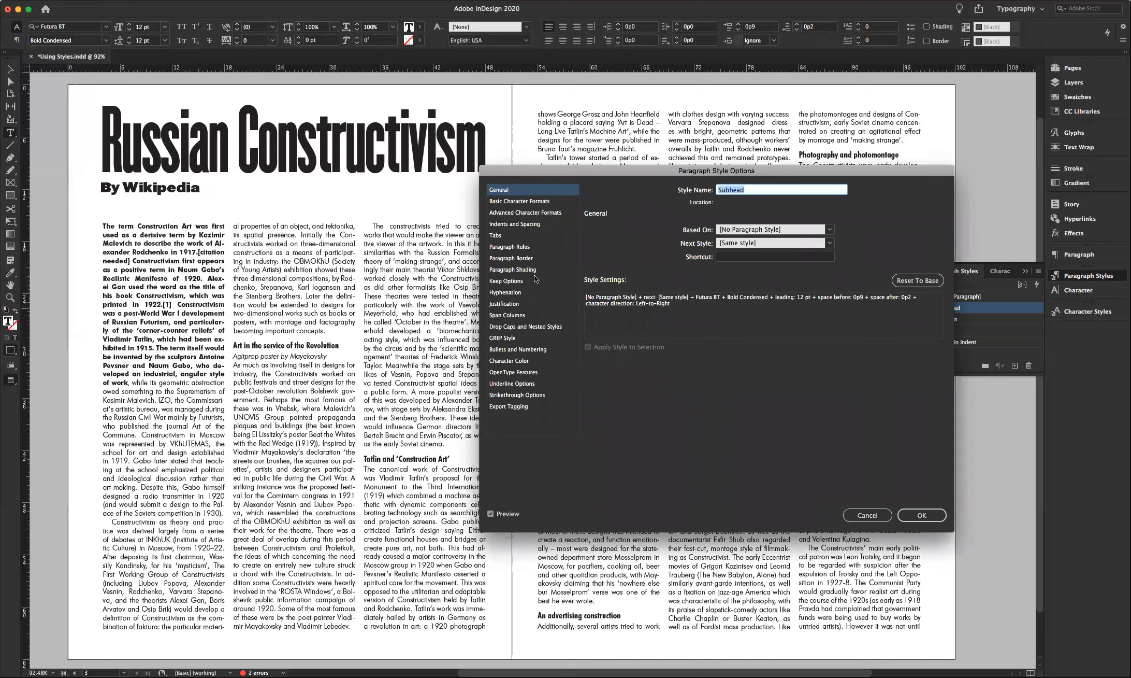
left_click(520, 360)
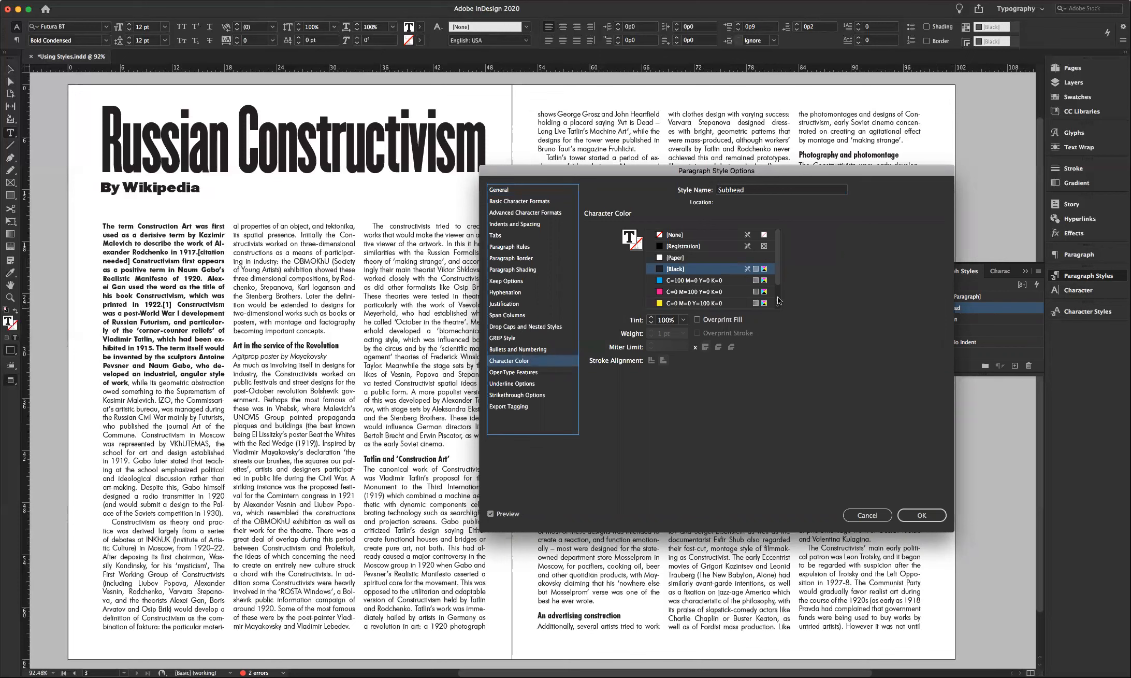
left_click_drag(780, 273, 775, 298)
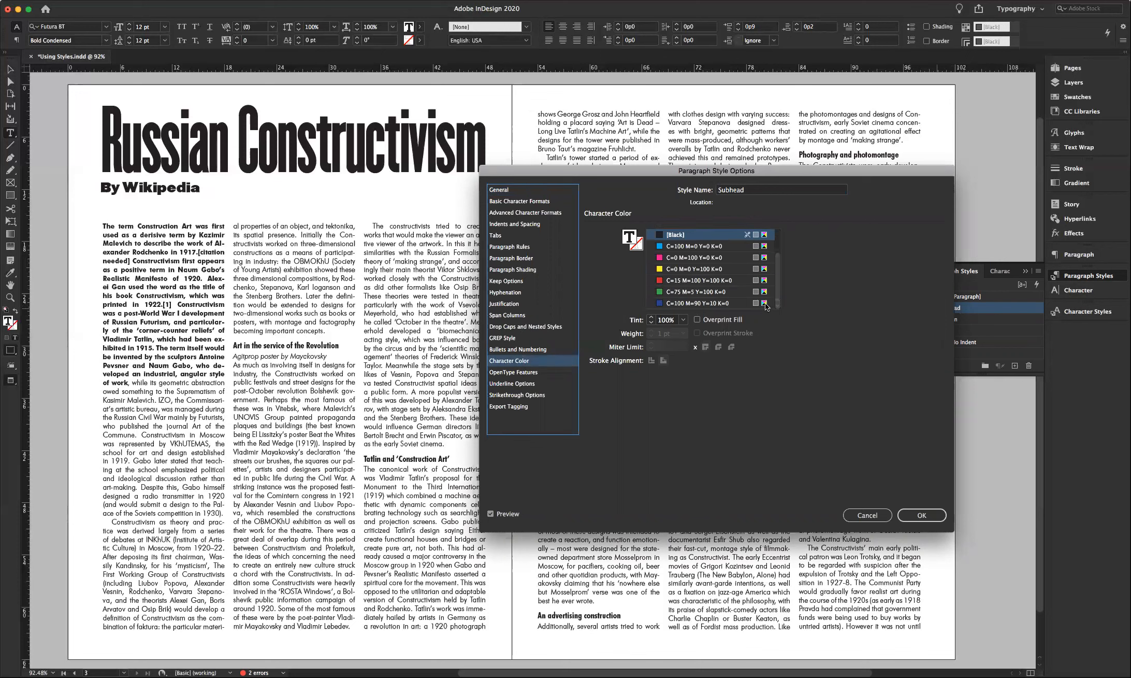
left_click(694, 280)
left_click(921, 516)
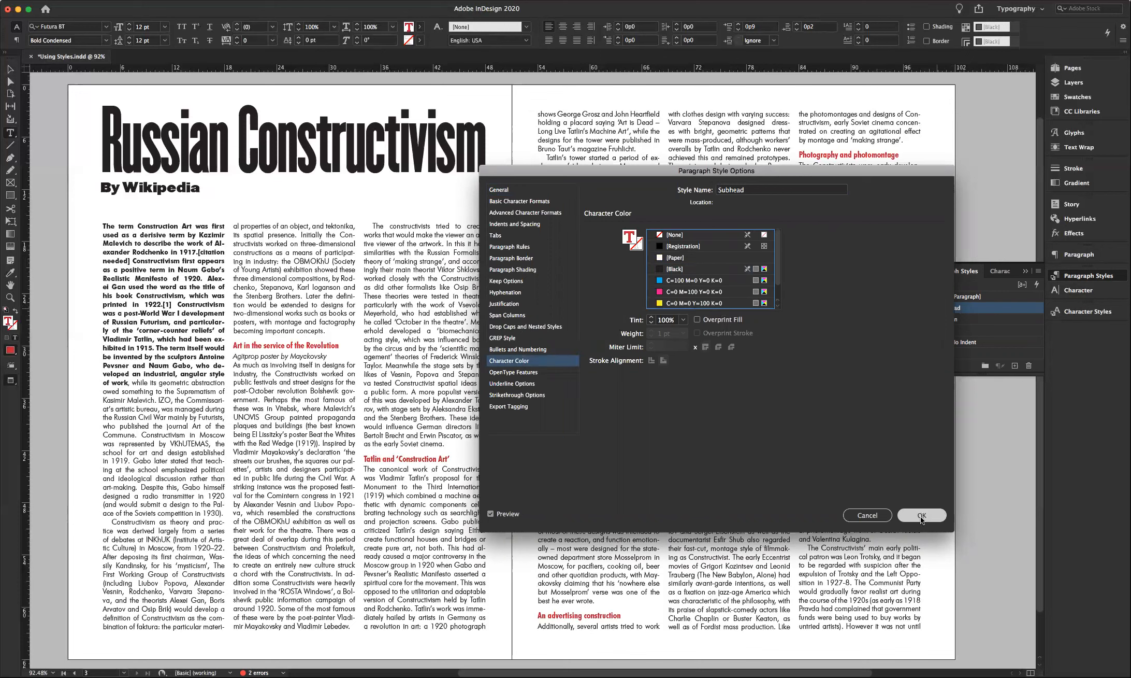
left_click_drag(763, 169, 1130, 503)
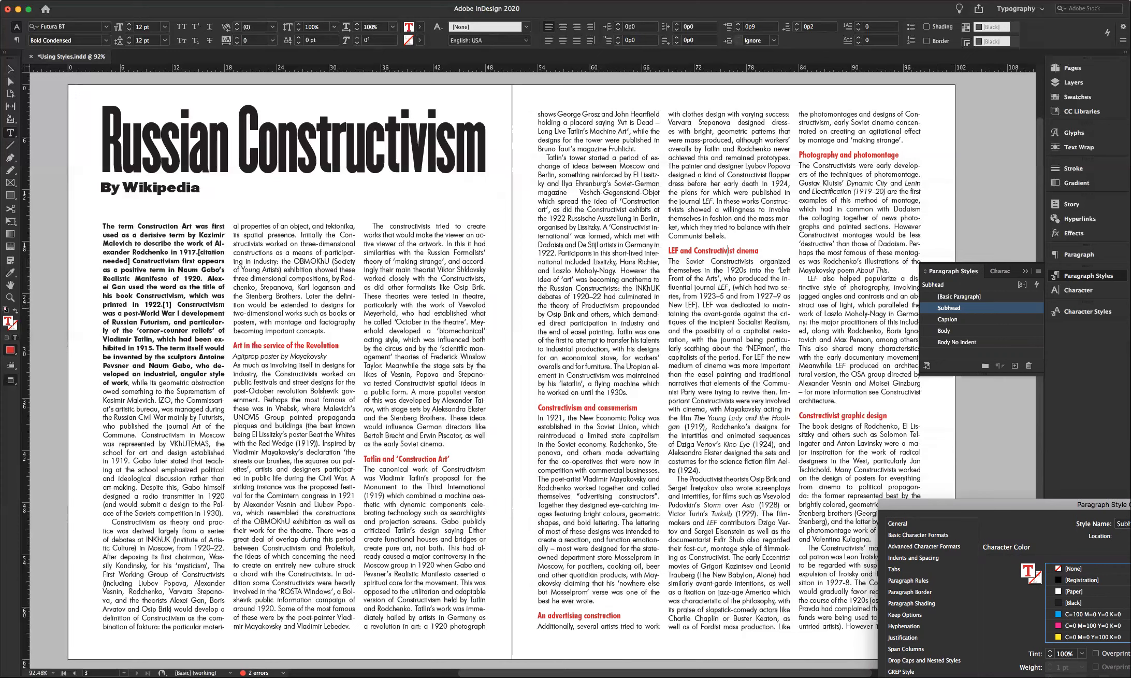
left_click_drag(1130, 504, 813, 194)
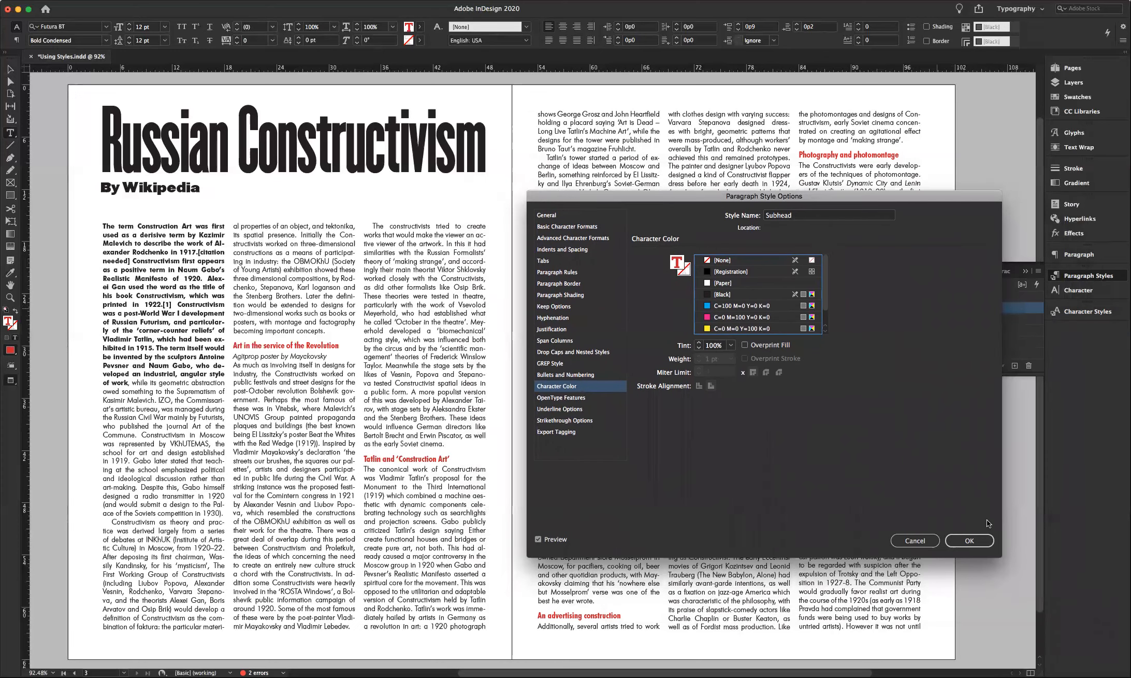
left_click(963, 541)
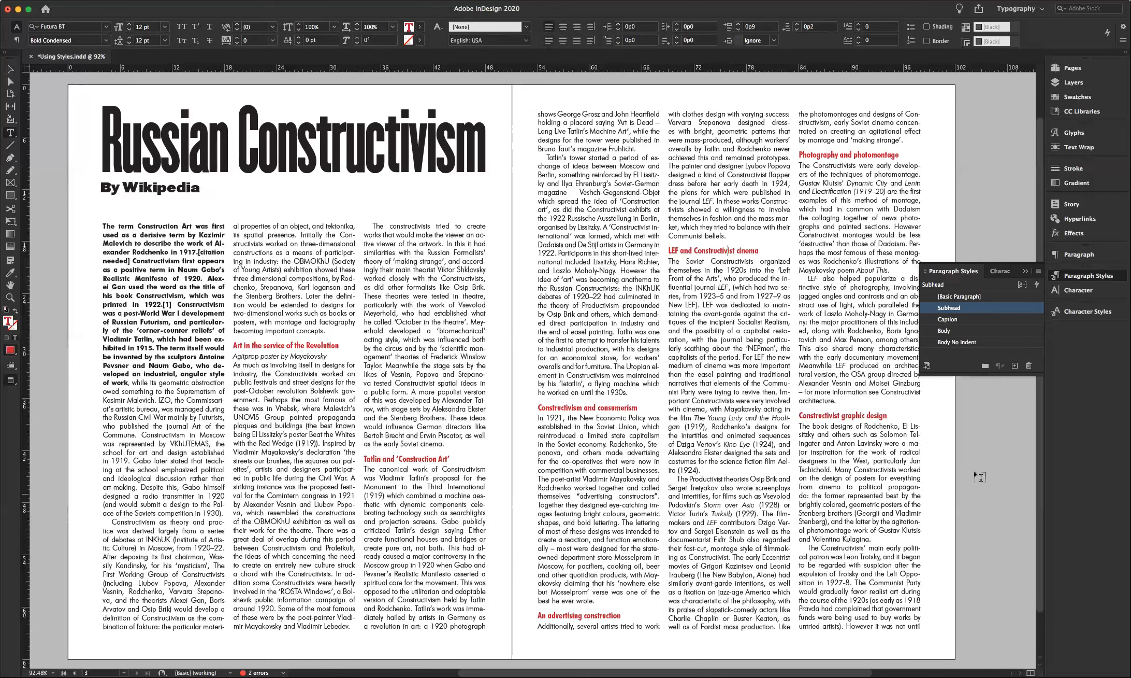
left_click(1025, 271)
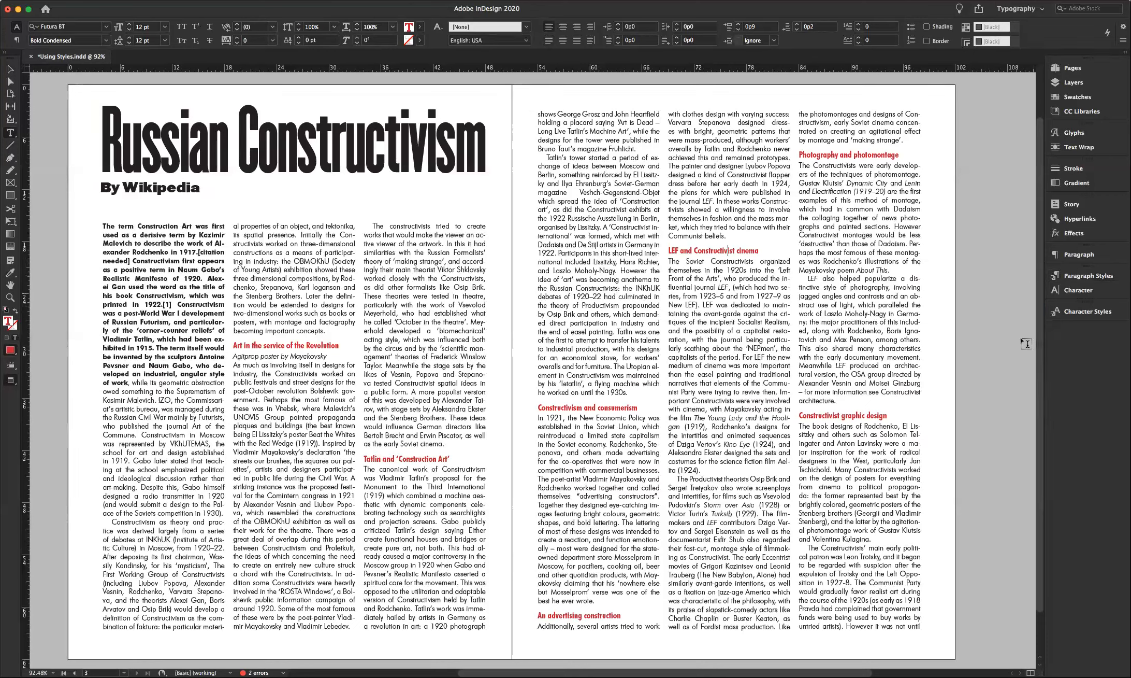